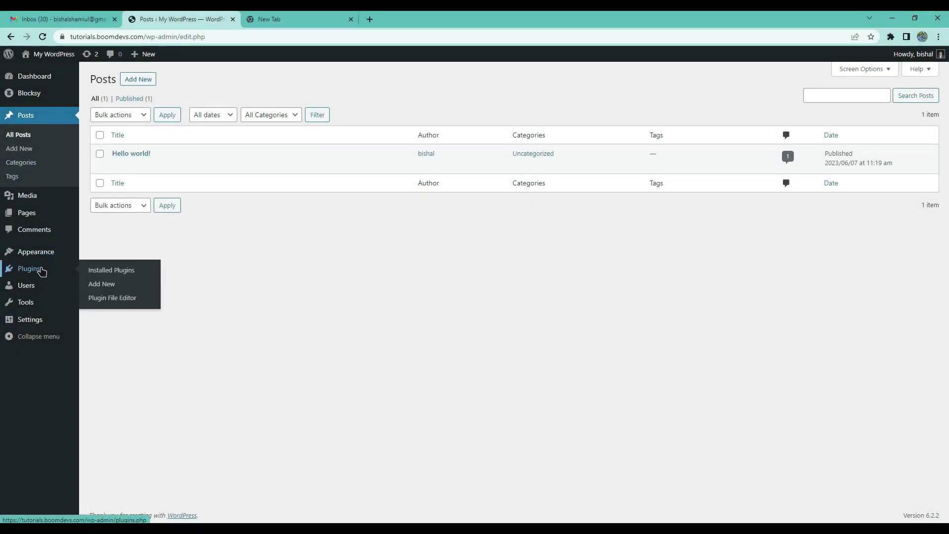
Step: Search the plugin directory for 'Boomdevs', then install and activate WP AI Co-Pilot
left_click(105, 284)
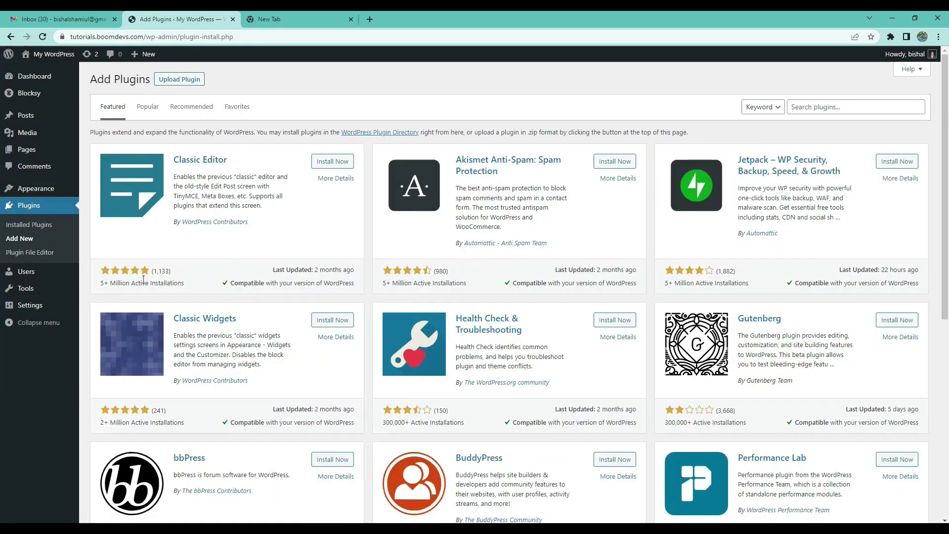
left_click(807, 106)
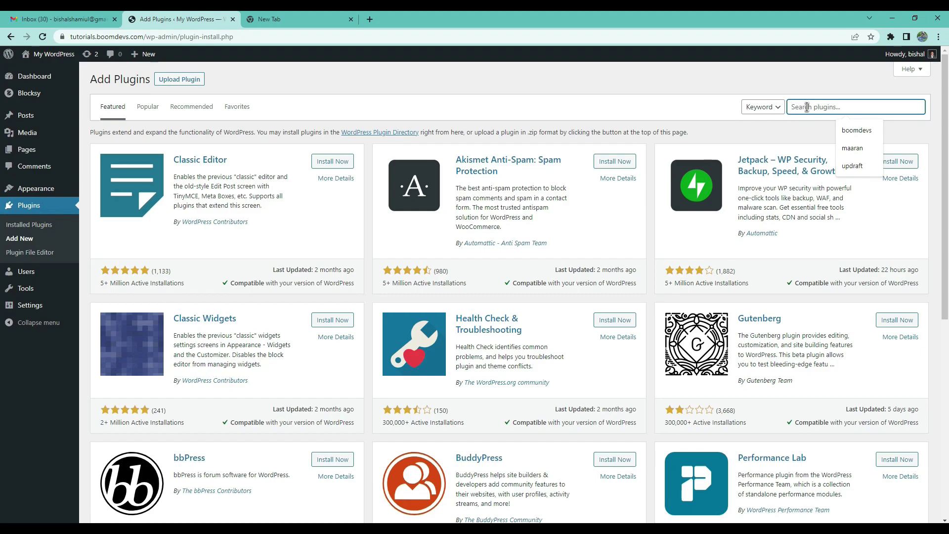
type("WP Ai Co Pilot")
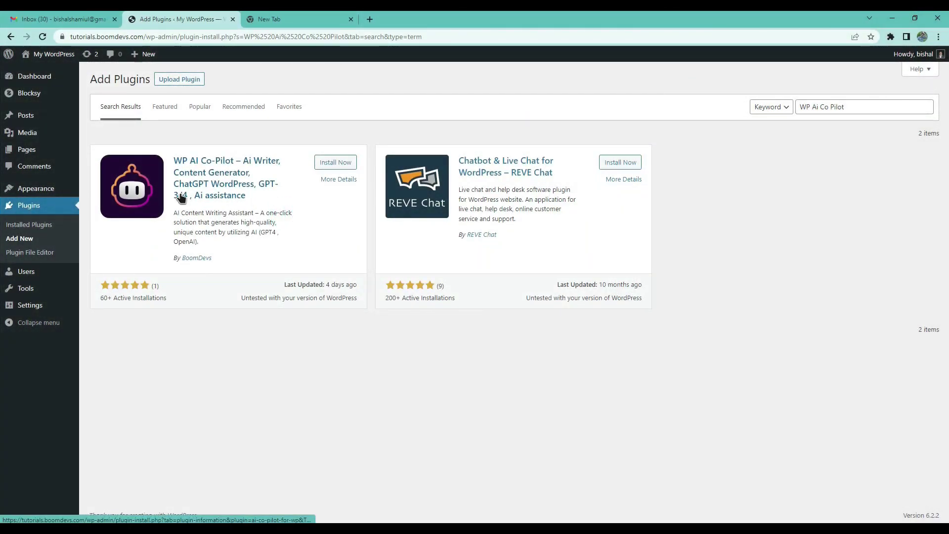
triple_click(827, 110)
type("Boomdevs")
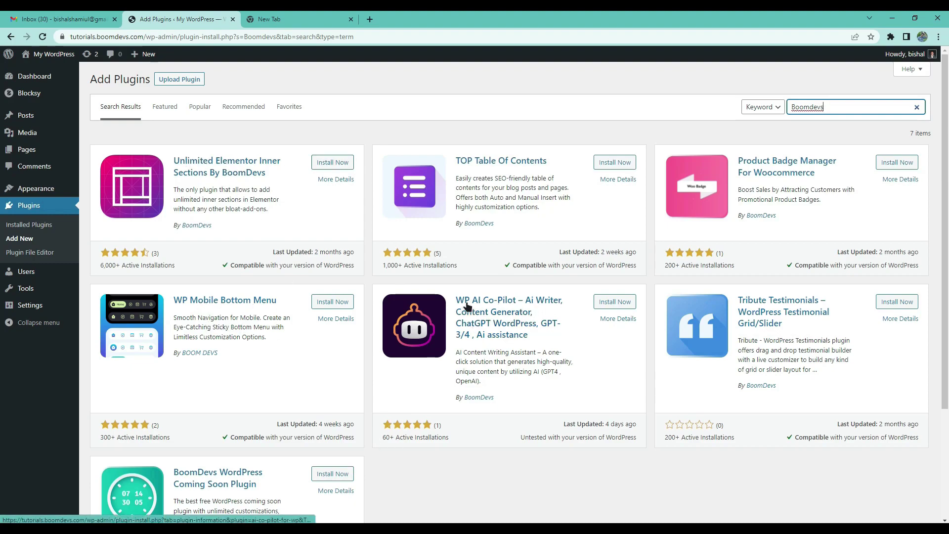
left_click(613, 302)
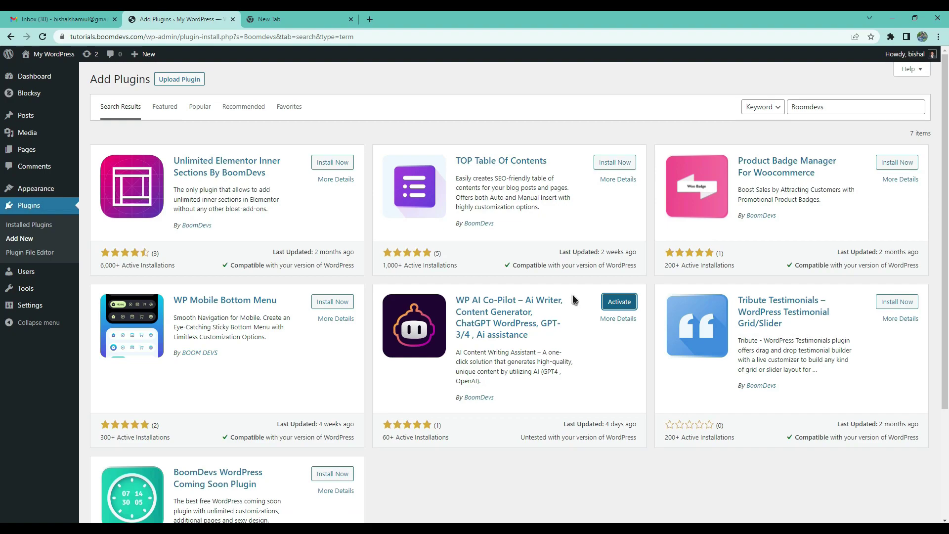
left_click(622, 302)
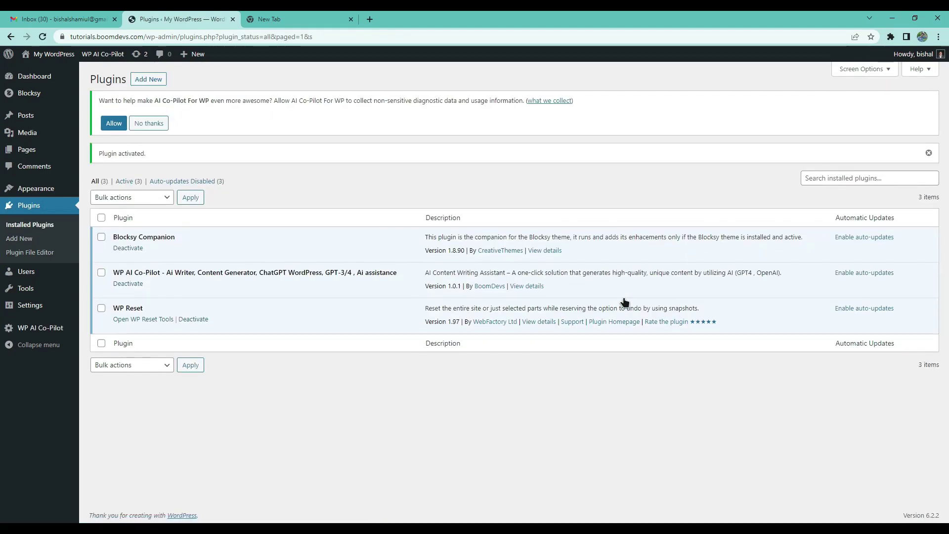
Step: Review the English 'Write a paragraph on this' prompt in WP AI Co-Pilot's AI Content Generator settings
mouse_move(56, 332)
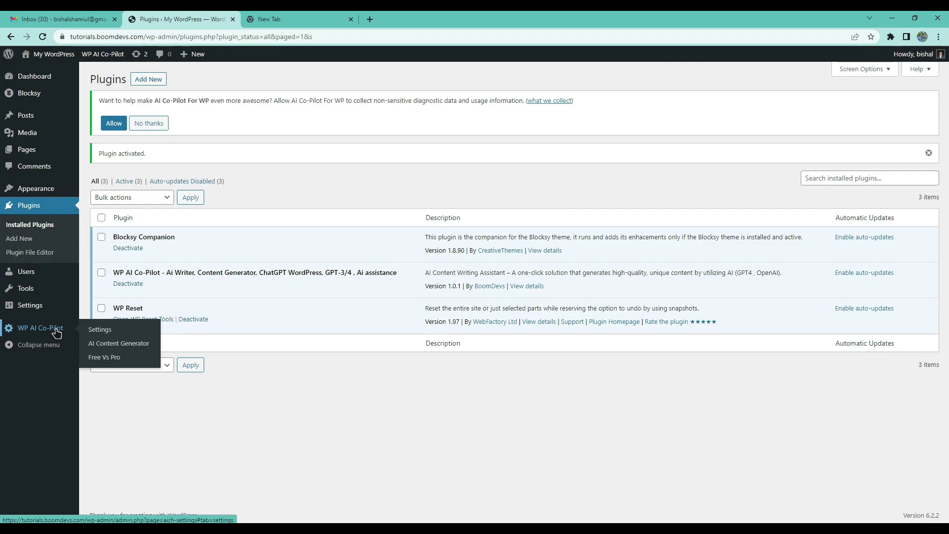
left_click(130, 343)
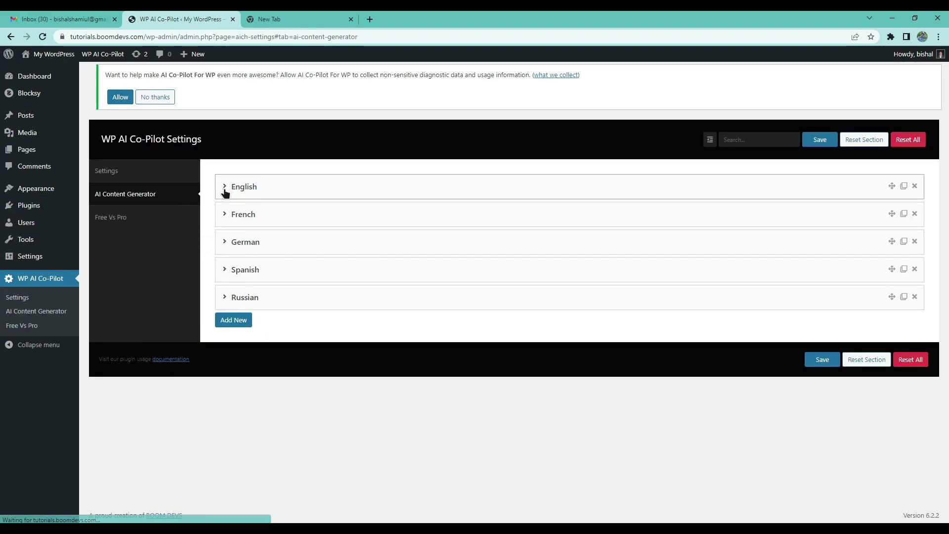
left_click(225, 192)
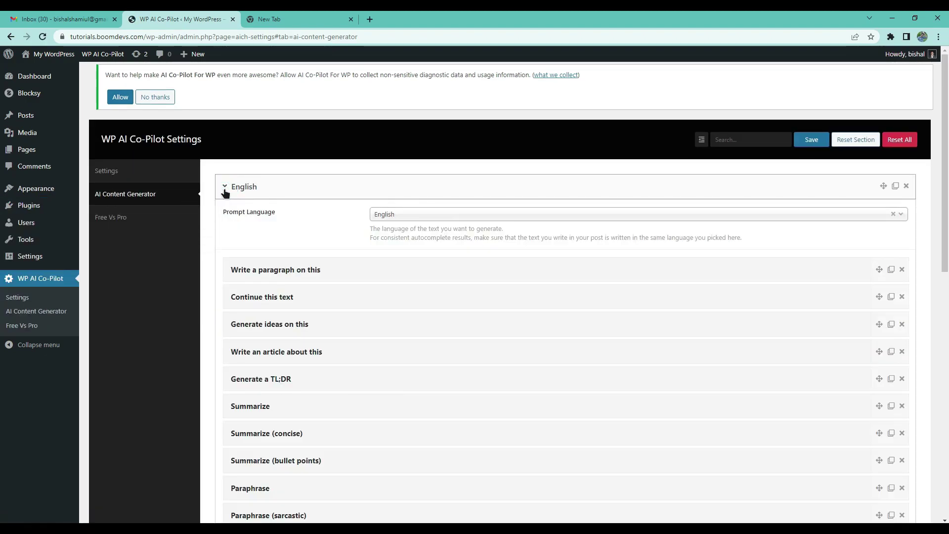
left_click(331, 274)
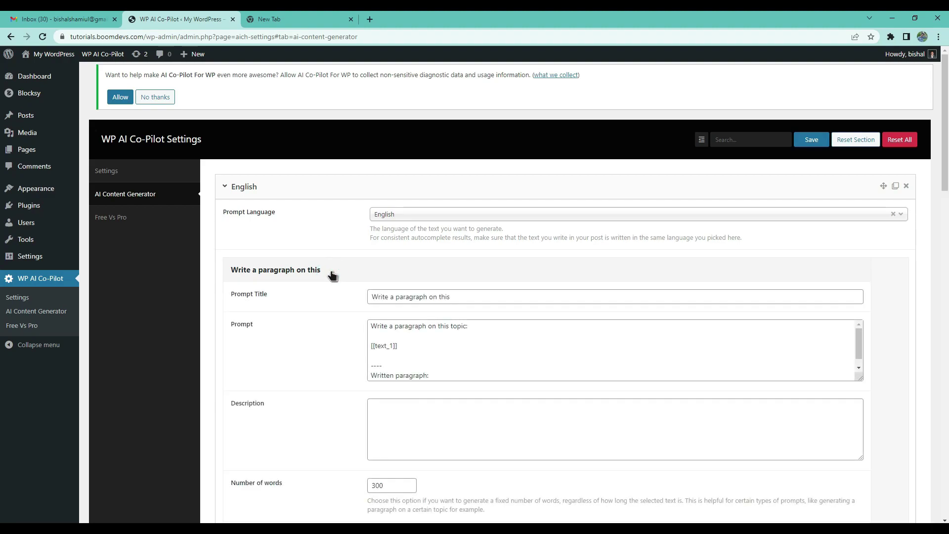
triple_click(438, 331)
scroll(267, 287, "down", 8)
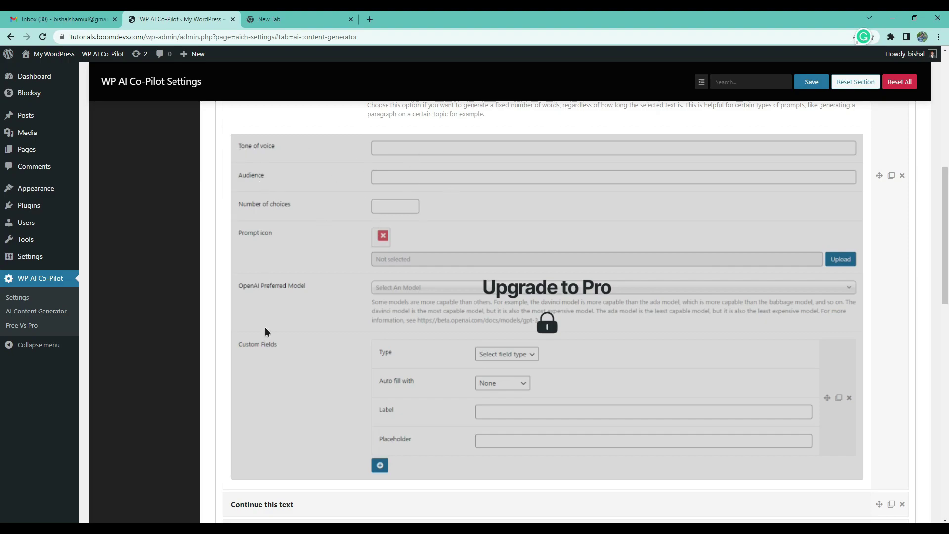
scroll(439, 248, "down", 6)
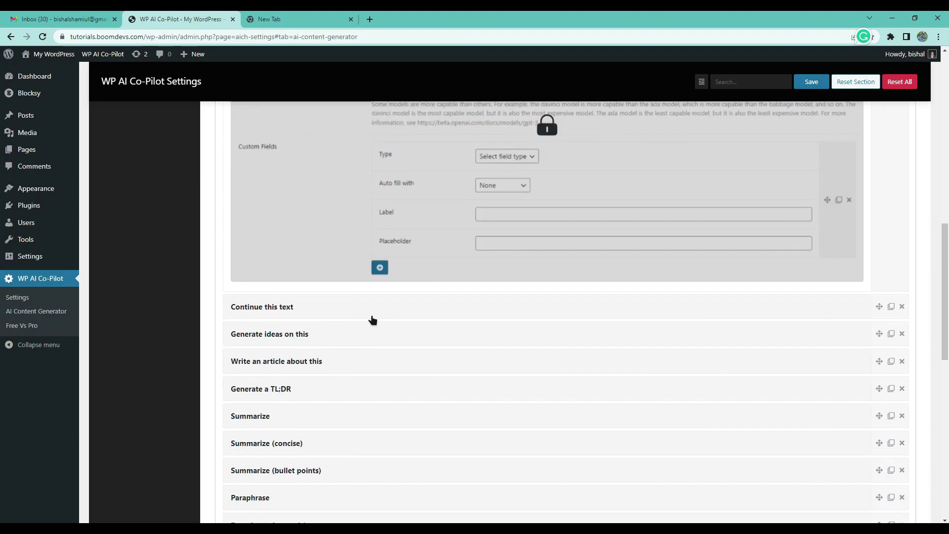
scroll(371, 318, "up", 15)
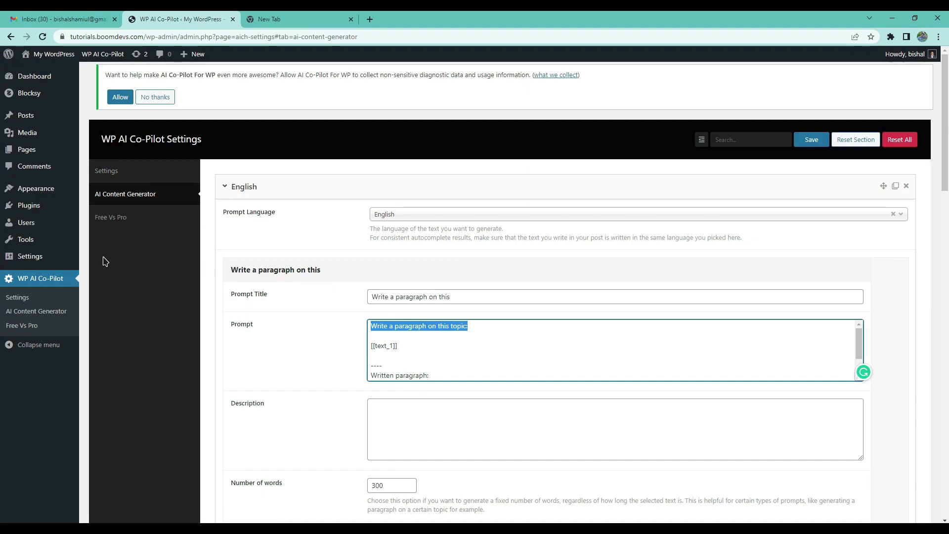
left_click(89, 117)
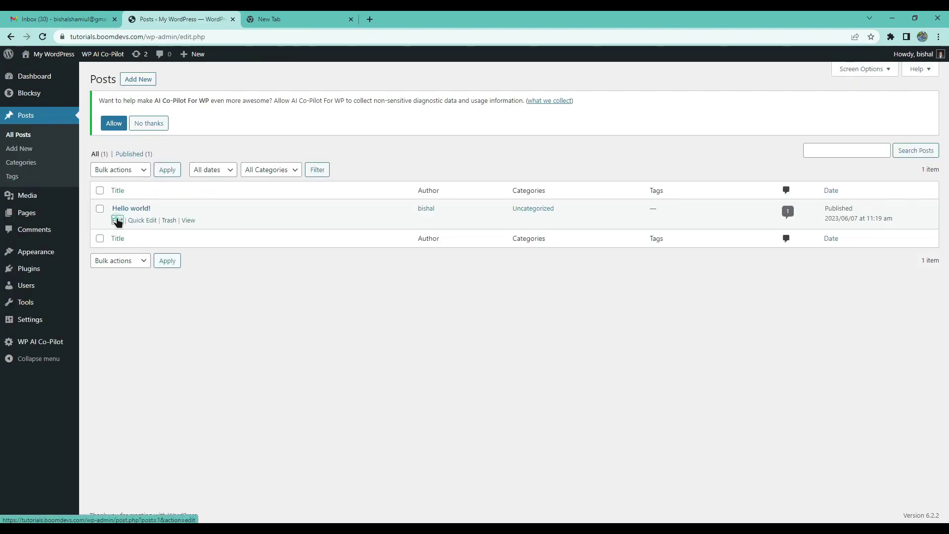
left_click(117, 220)
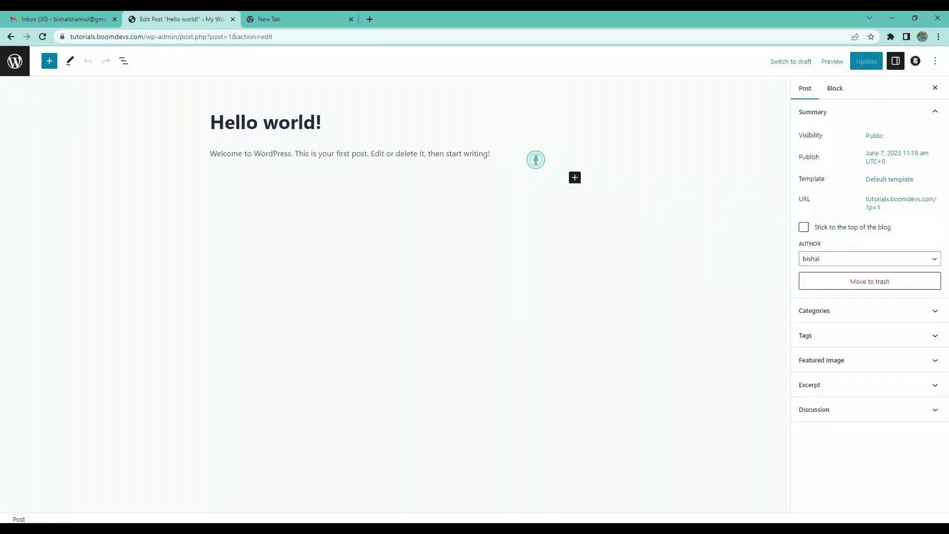
triple_click(536, 157)
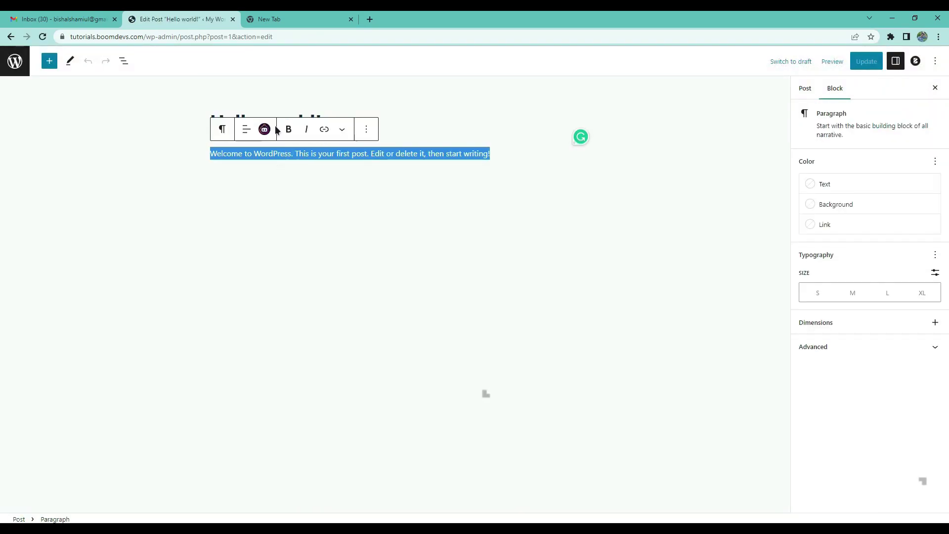
left_click(265, 129)
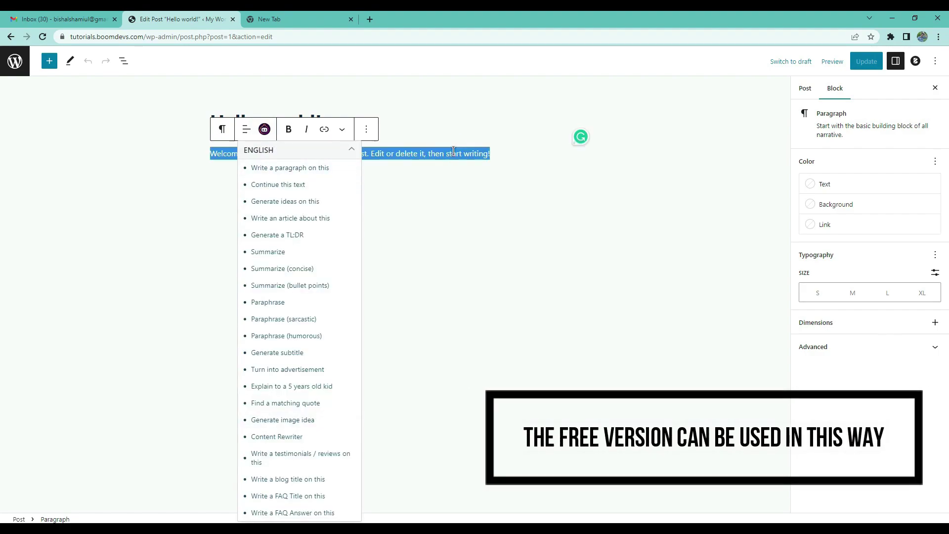
left_click(494, 152)
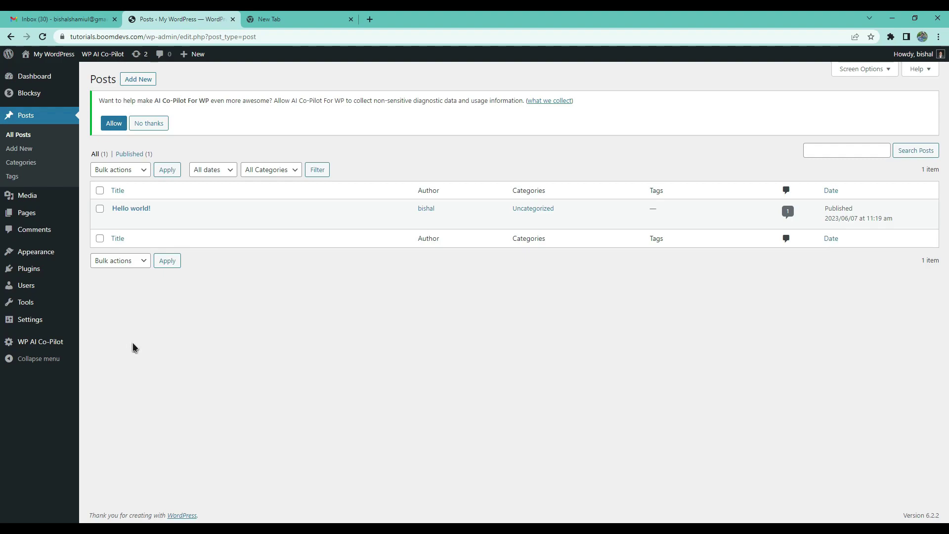
Step: Upload wp-ai-co-pilot-pro (1).zip as a new plugin, install it, and activate it
mouse_move(306, 11)
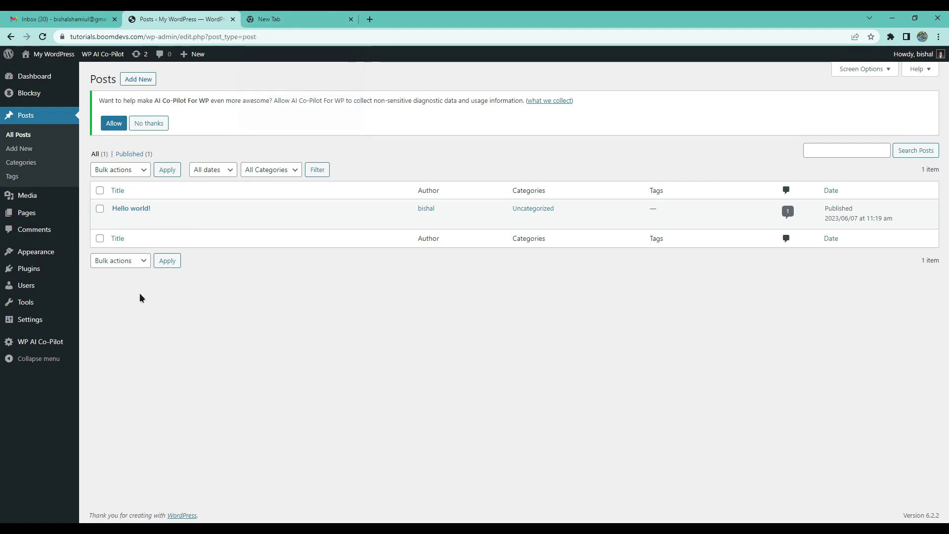
mouse_move(29, 271)
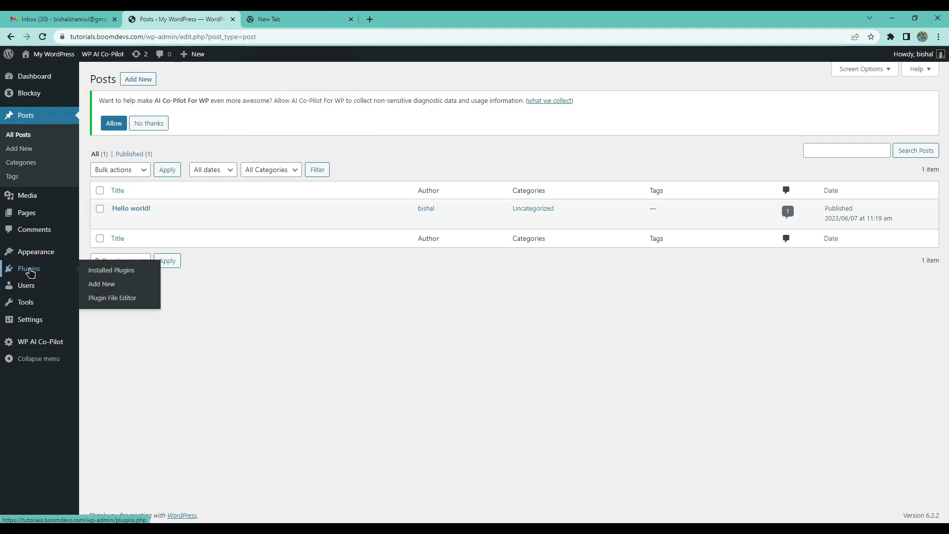
left_click(110, 285)
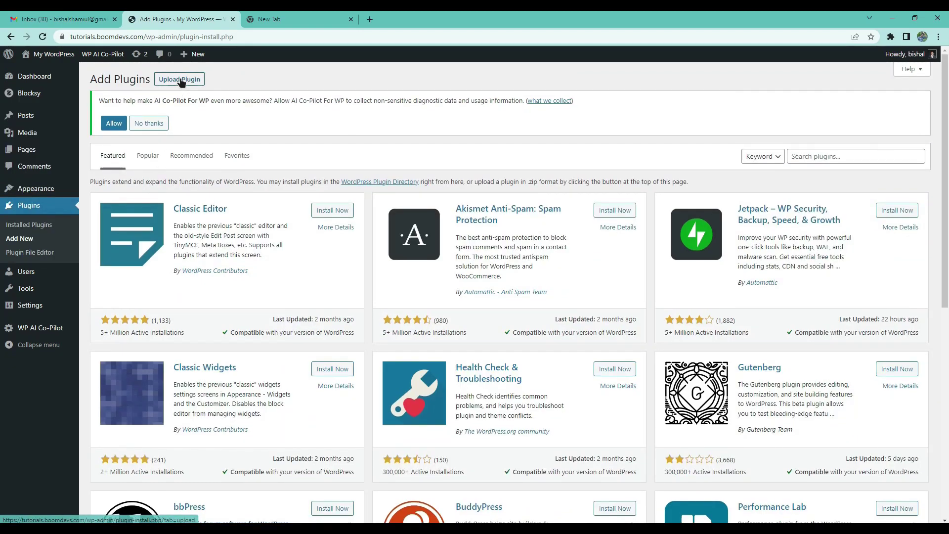
left_click(179, 80)
left_click(458, 226)
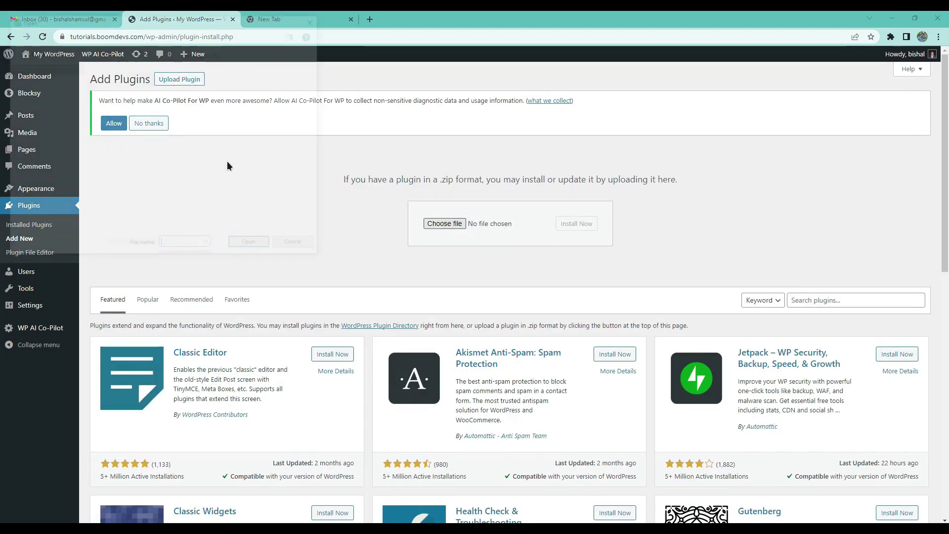
left_click(248, 142)
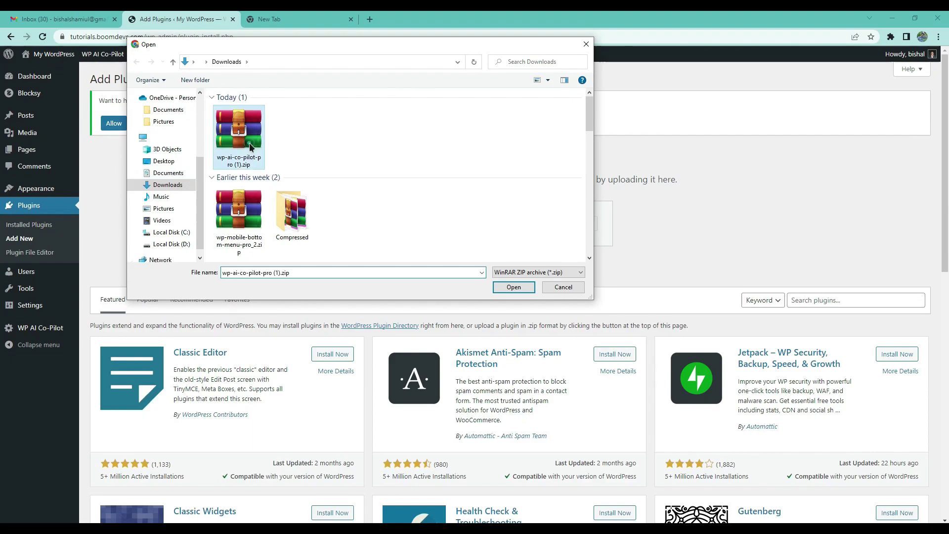
left_click(514, 288)
left_click(582, 225)
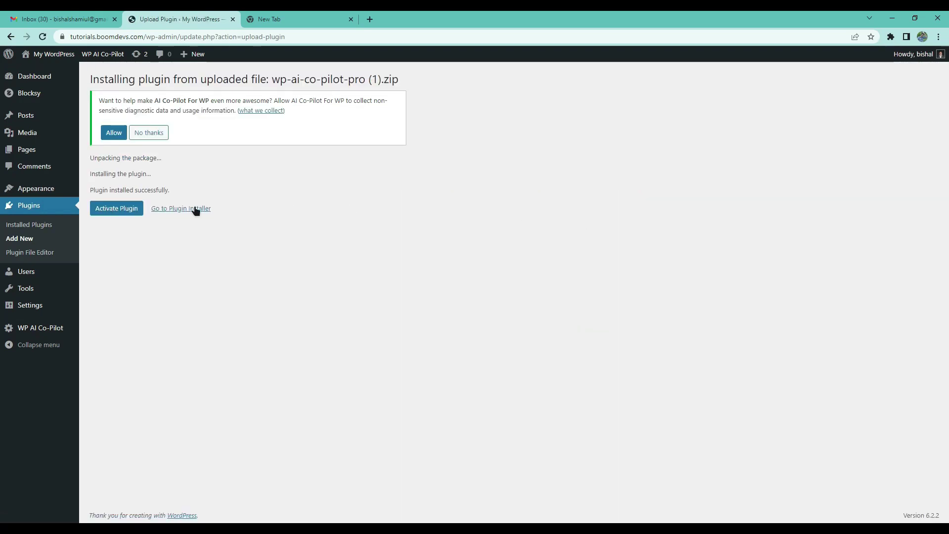
left_click(115, 209)
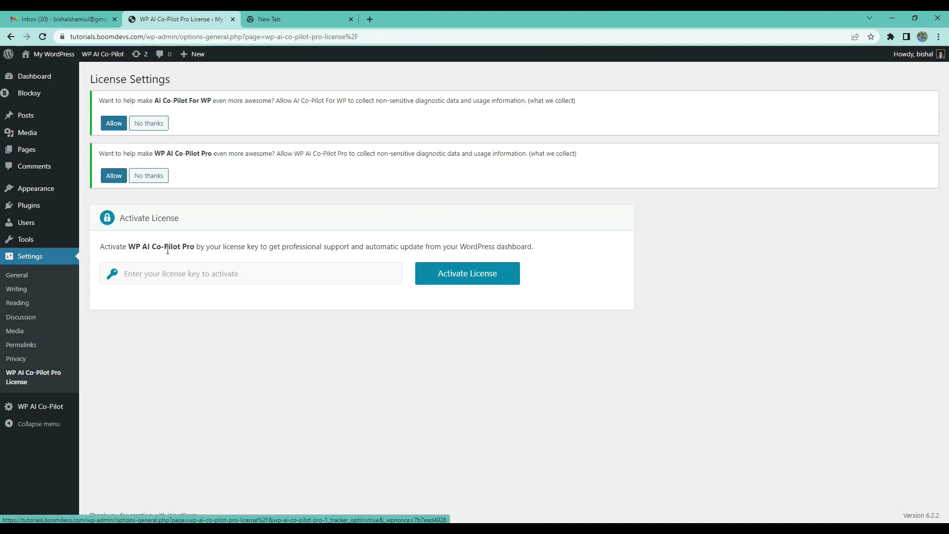
Step: Copy the license key from License (2).txt into the license field and activate the Pro license
left_click(182, 277)
double_click(240, 188)
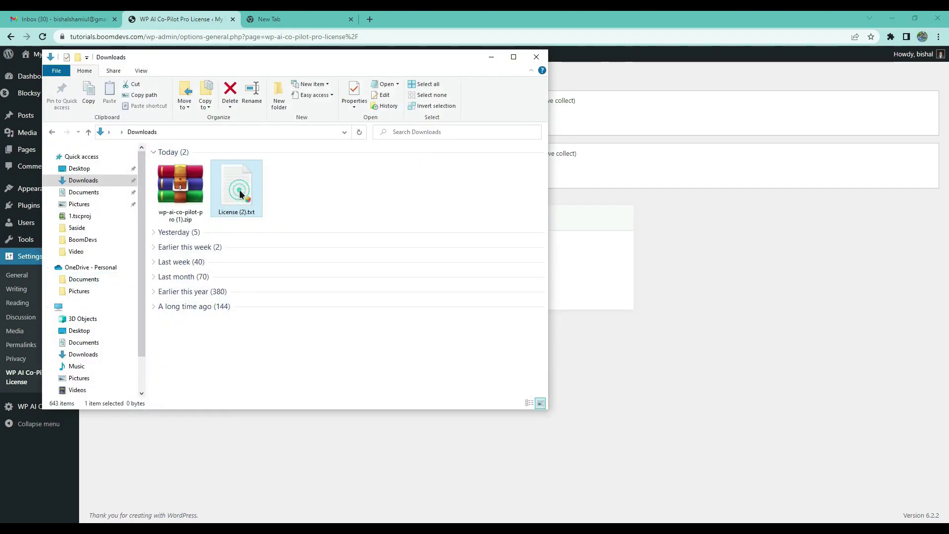
left_click_drag(193, 172, 360, 173)
key("ctrl+c")
left_click(778, 150)
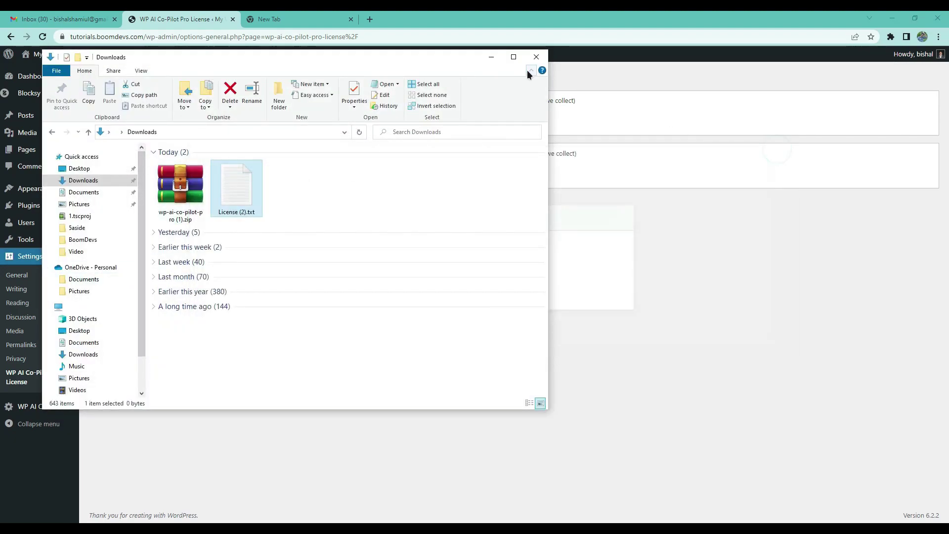
left_click(491, 57)
left_click(291, 277)
key("ctrl+v")
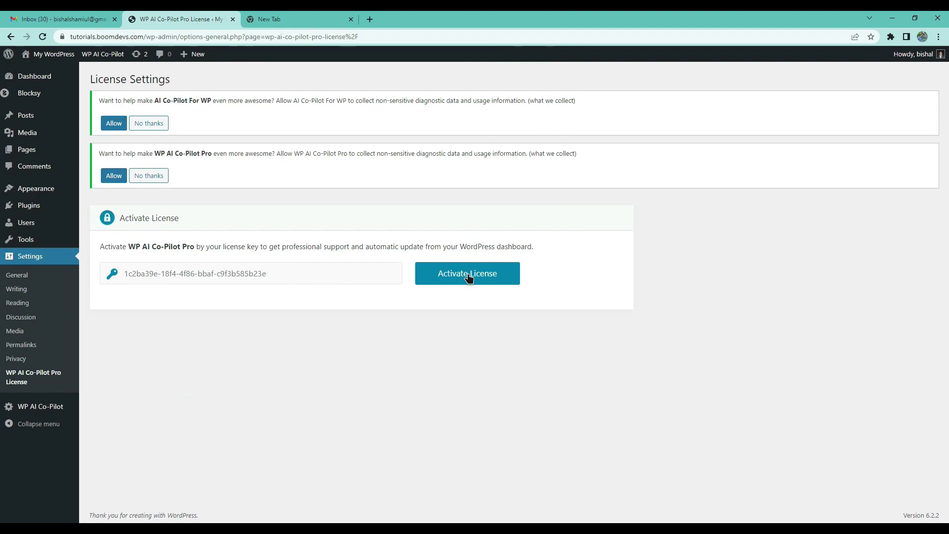
left_click(468, 279)
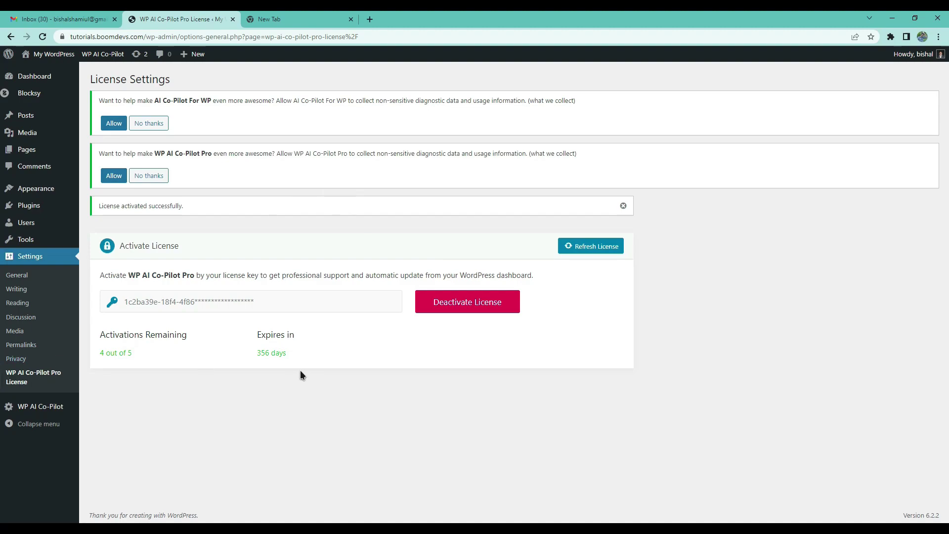
mouse_move(66, 407)
left_click(127, 404)
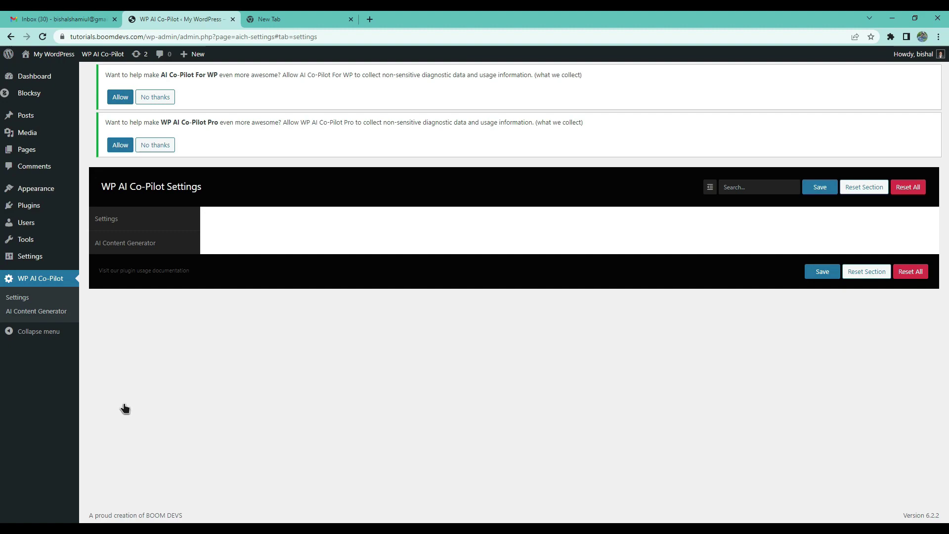
left_click(155, 223)
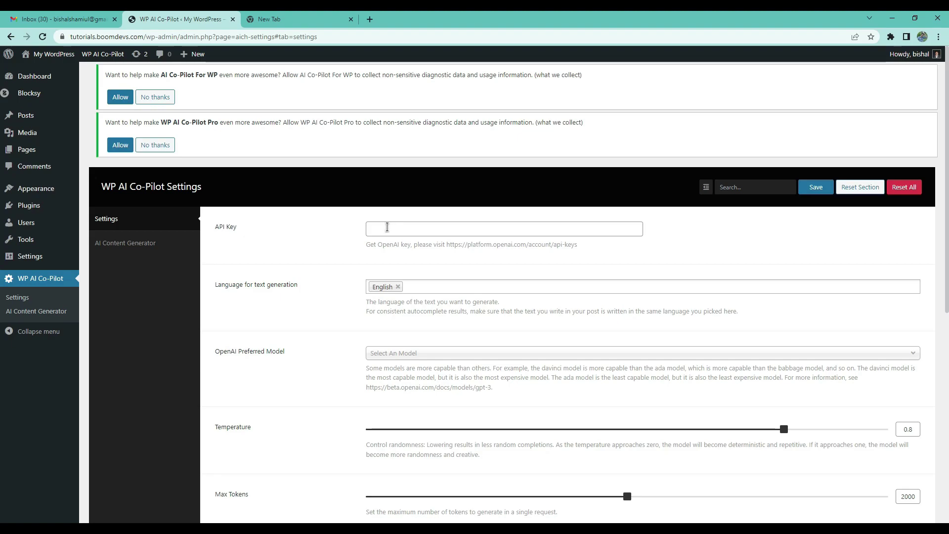
middle_click(485, 245)
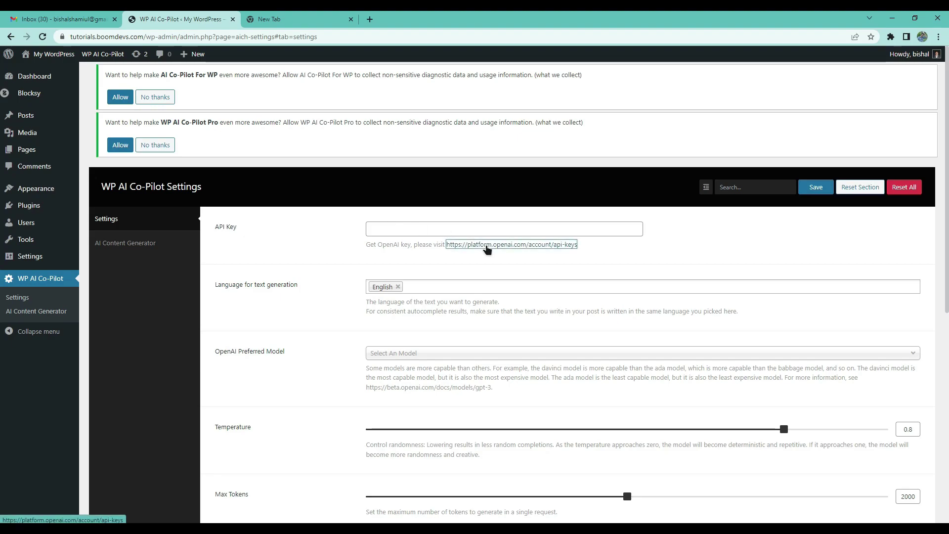
left_click(265, 17)
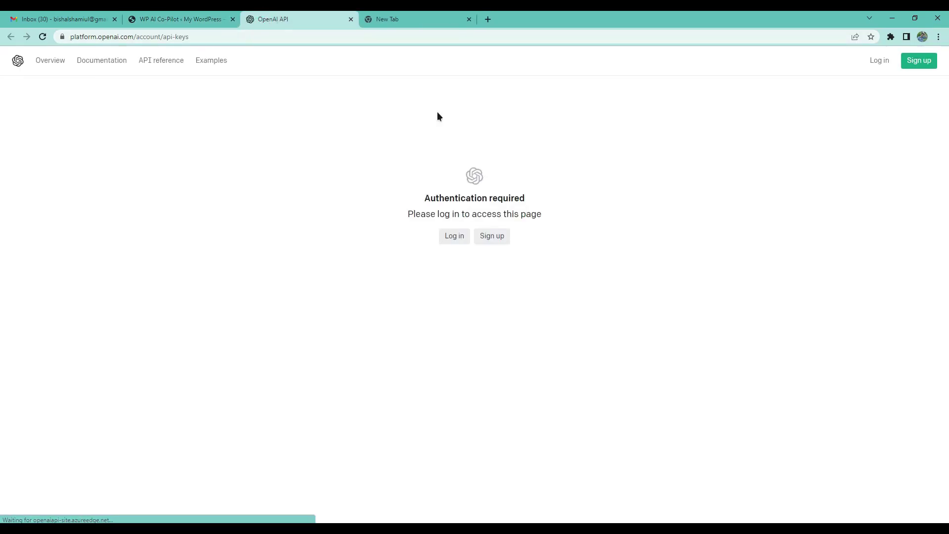
middle_click(317, 14)
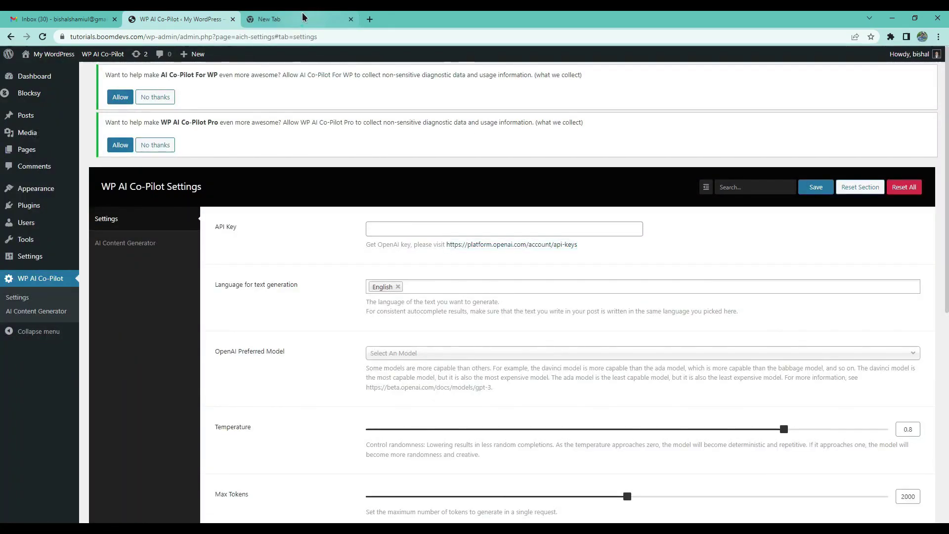
Step: Search for openai in a new tab and sign up for an OpenAI account with Google
left_click(297, 19)
left_click(279, 36)
type("openai")
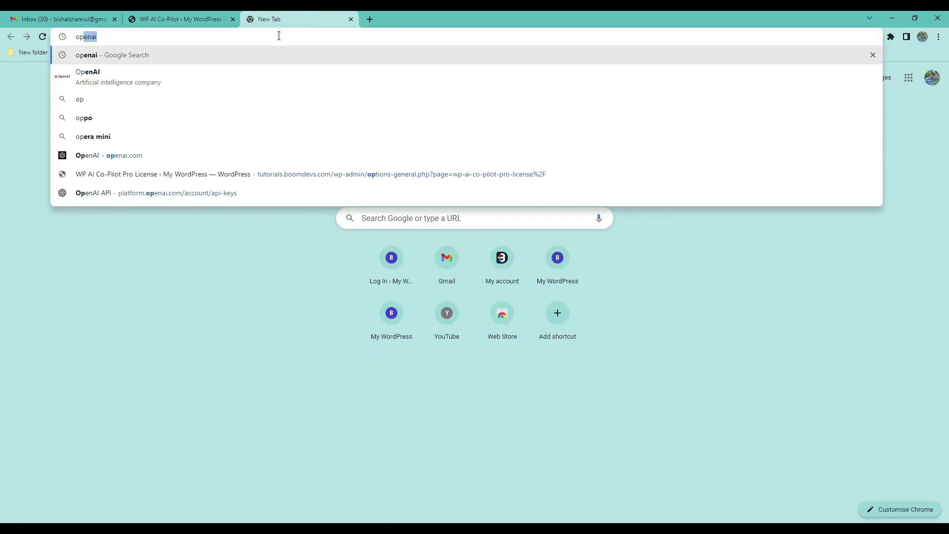
key("Return")
left_click(129, 165)
left_click(885, 66)
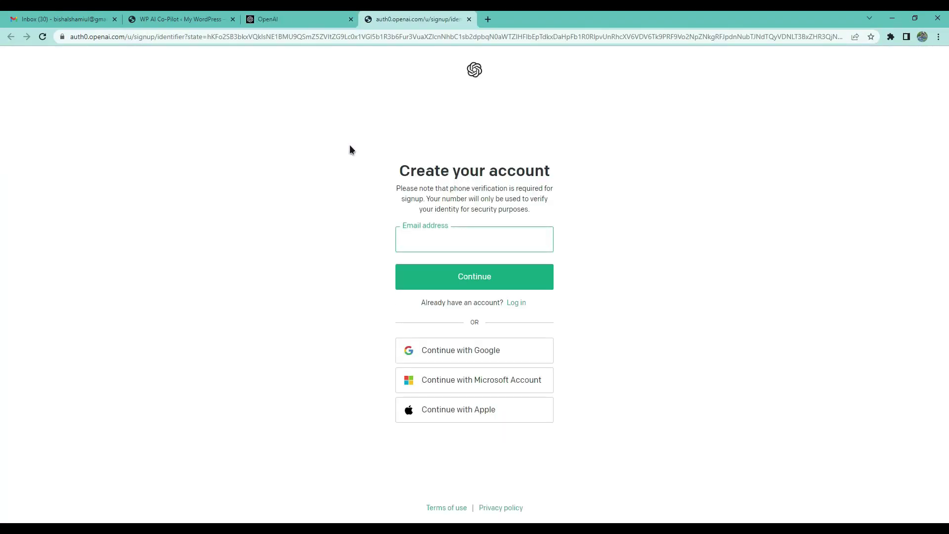
left_click(433, 353)
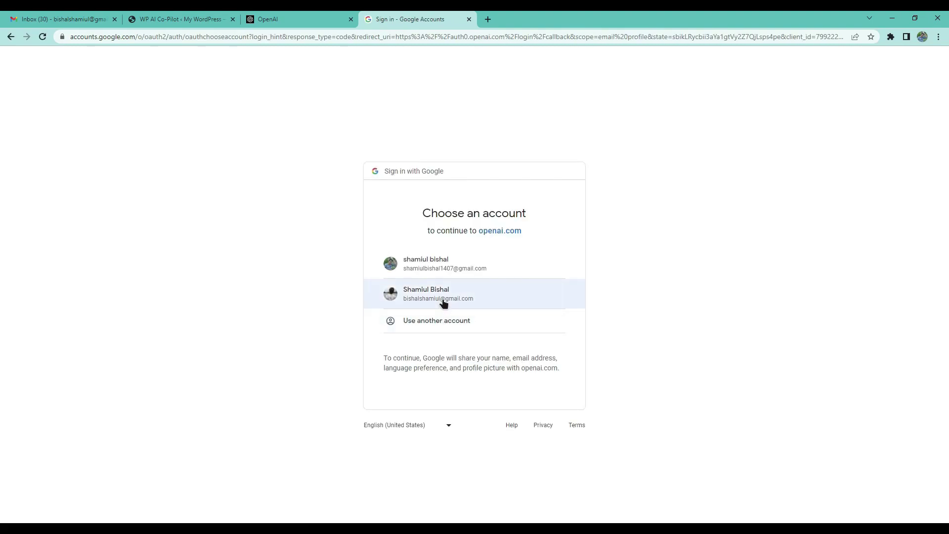
left_click(442, 298)
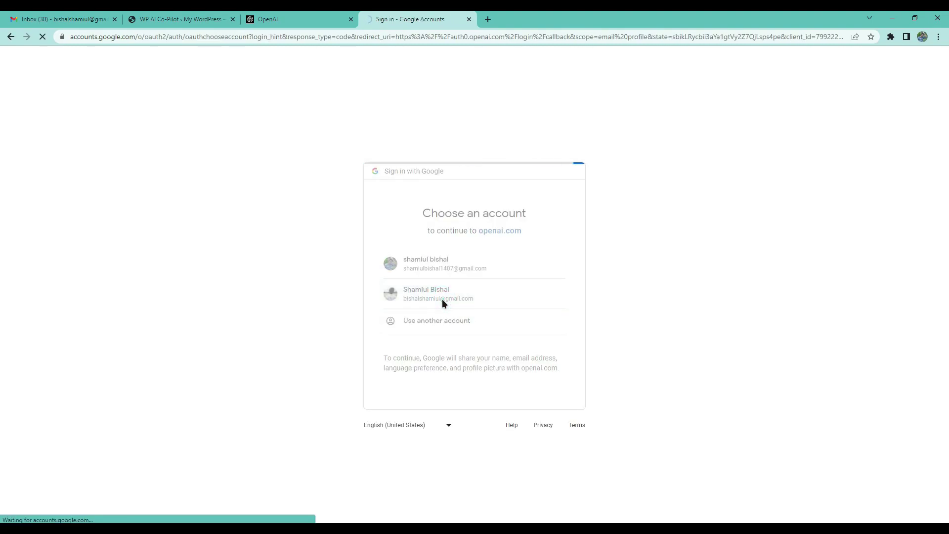
Step: Enter the birth date, verify the phone number with the texted code, and continue
left_click(441, 290)
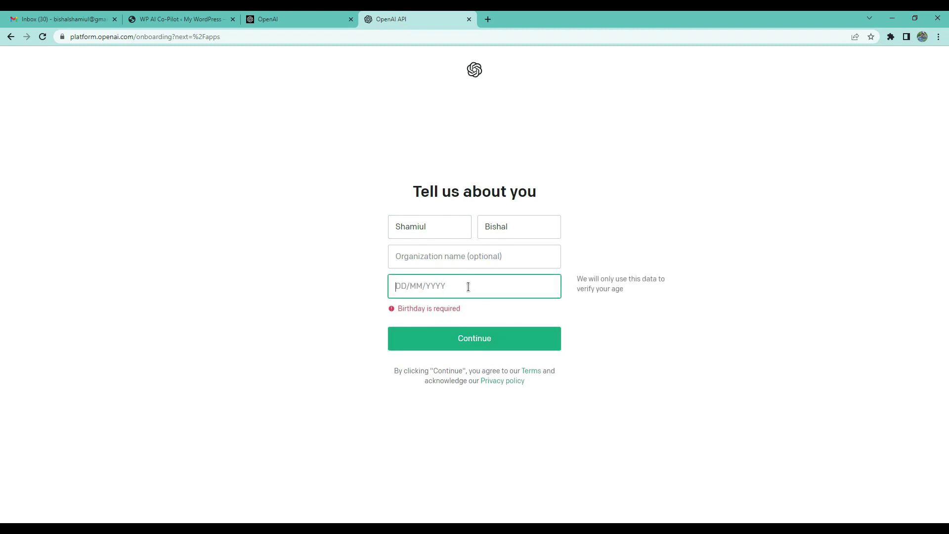
left_click(473, 321)
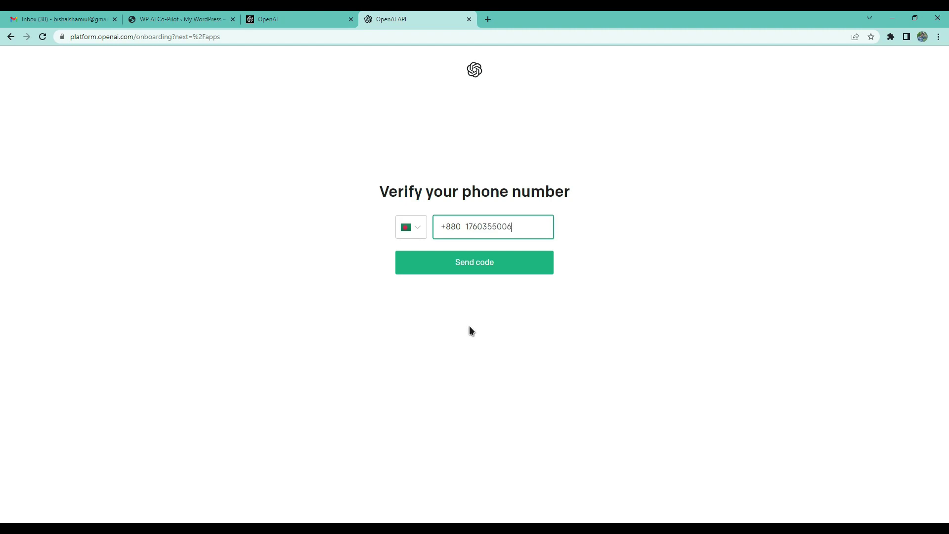
key("Return")
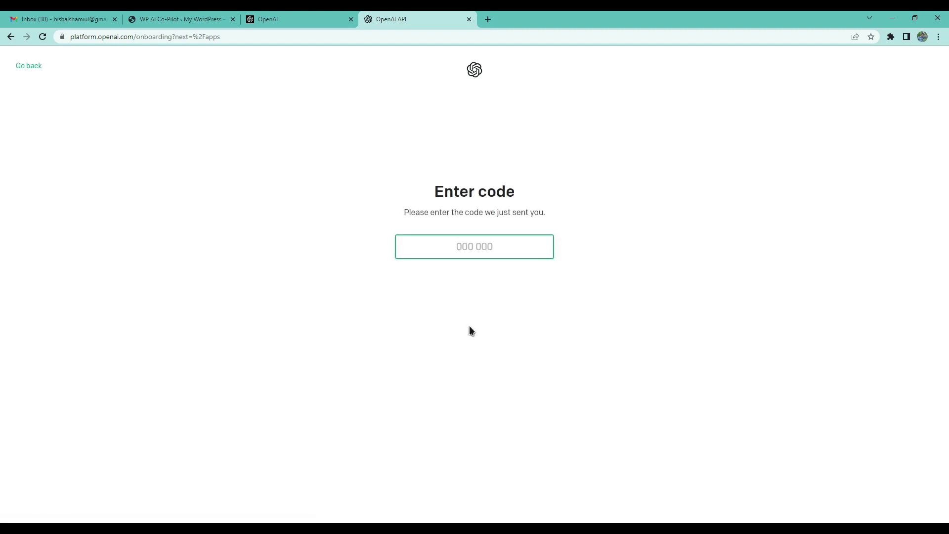
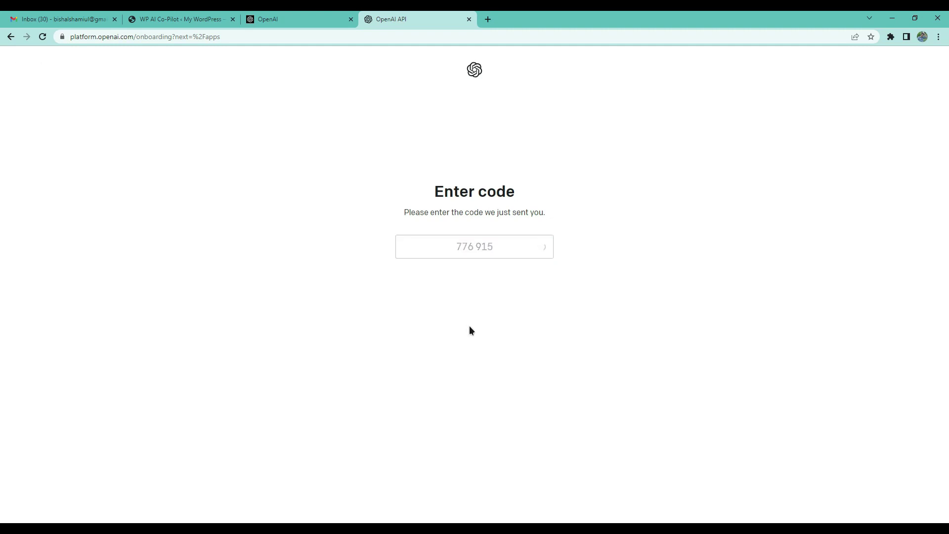
left_click(473, 302)
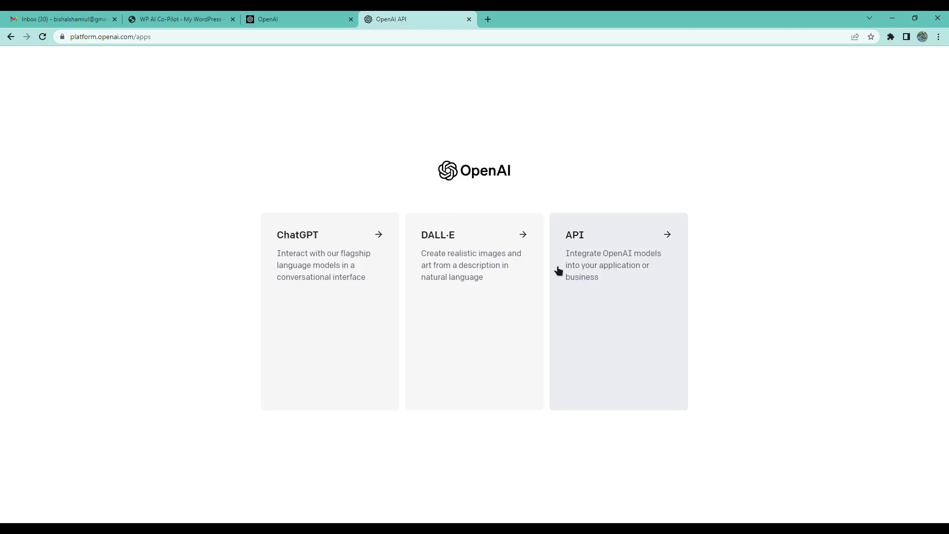
Step: Choose the API option to reach the 'Welcome to the OpenAI platform' overview
left_click(611, 269)
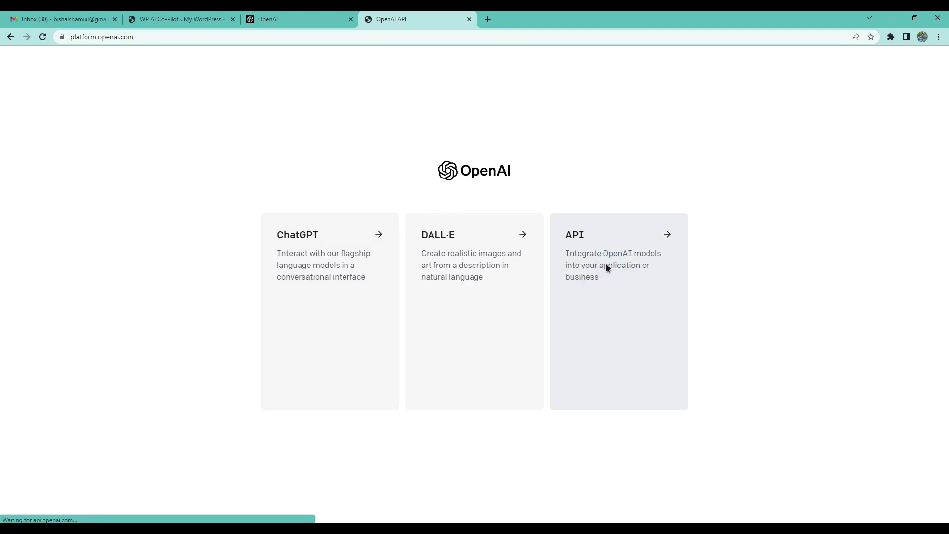
scroll(606, 268, "down", 3)
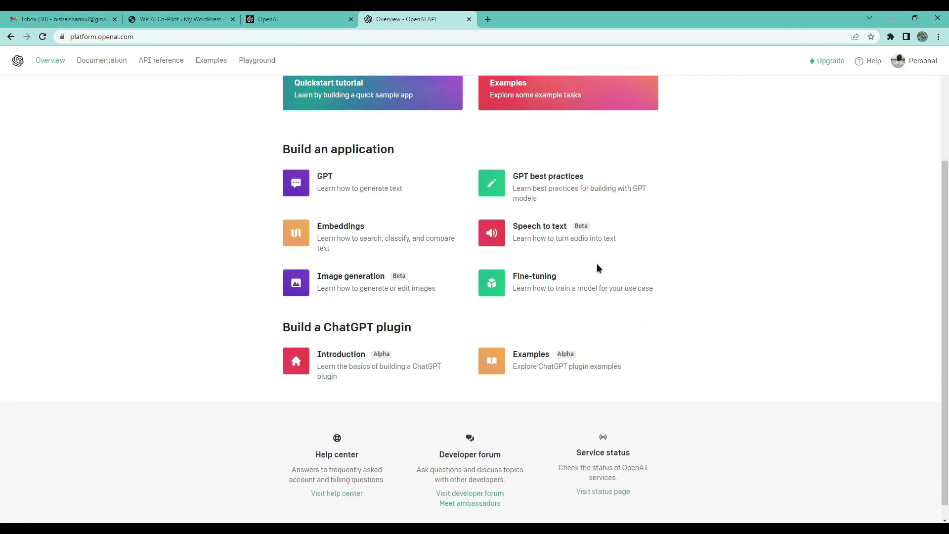
scroll(595, 268, "up", 3)
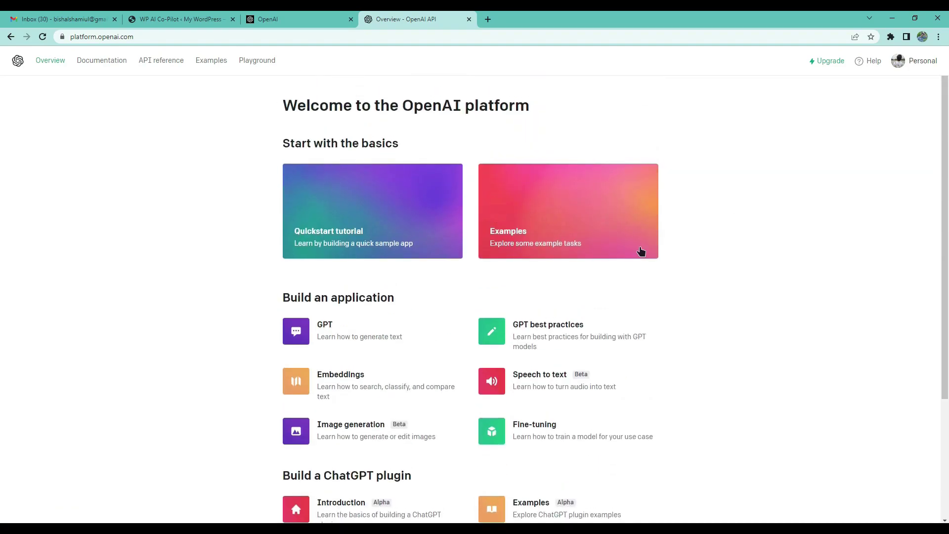
left_click(917, 62)
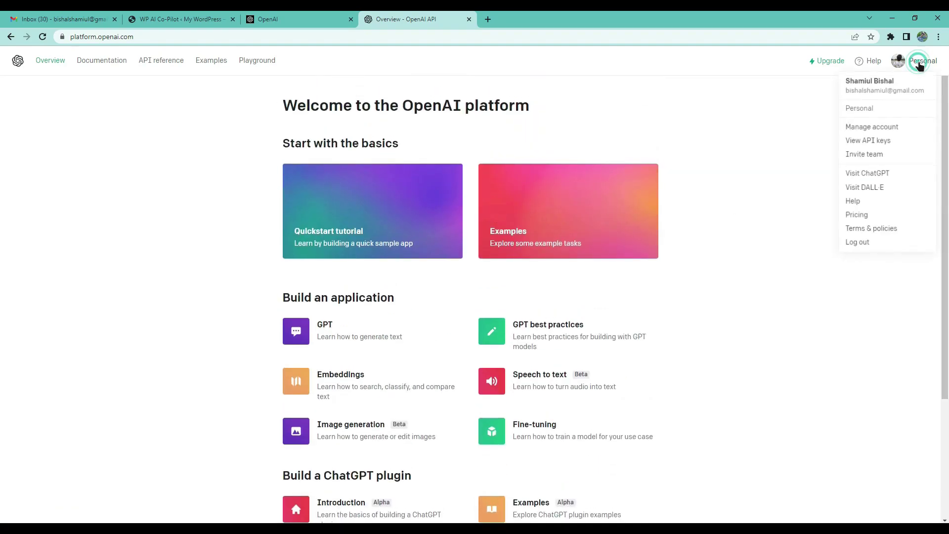
Step: Create a secret API key named 'WP AI Copilot' and copy its value
left_click(880, 142)
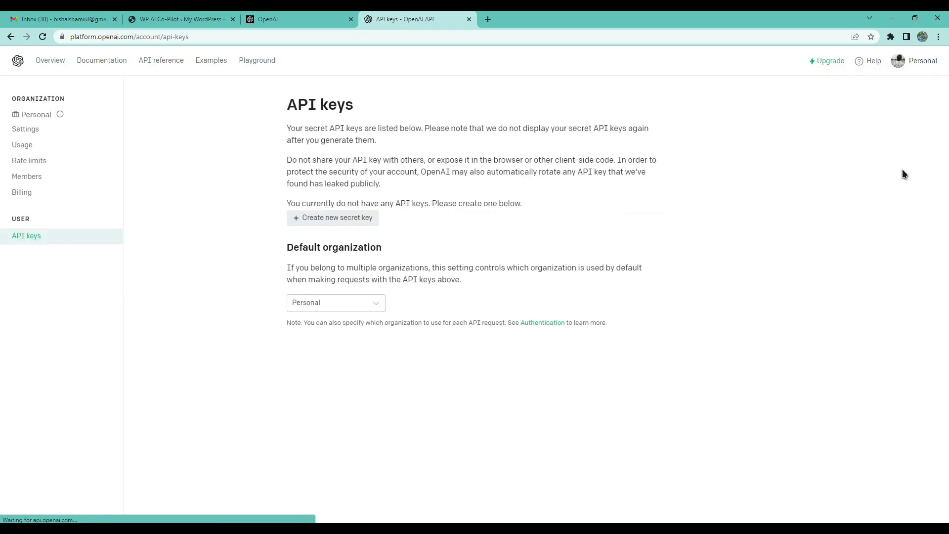
left_click(363, 222)
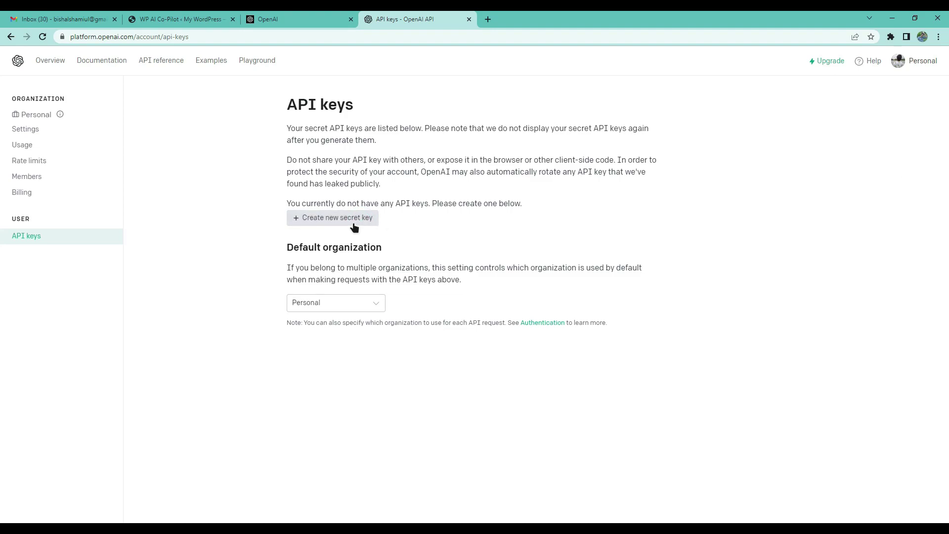
left_click(354, 223)
left_click(449, 283)
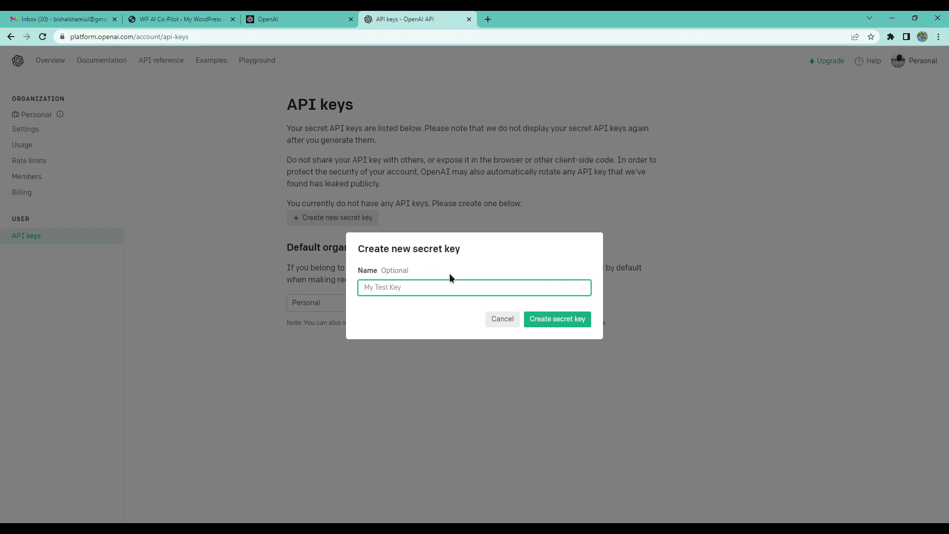
type("WP AI Copilot")
left_click(556, 319)
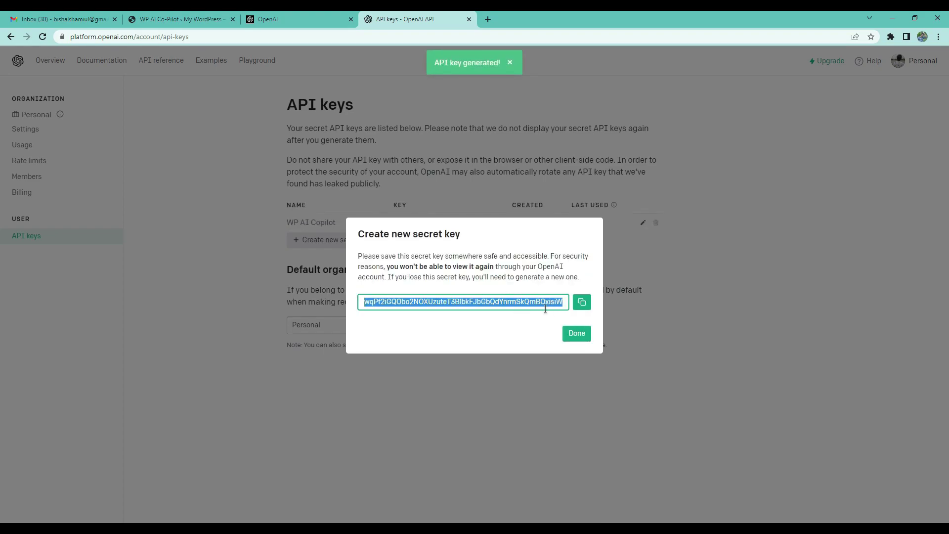
left_click(582, 302)
Step: Paste the copied OpenAI key into the WP AI Co-Pilot API Key field and save
left_click(181, 19)
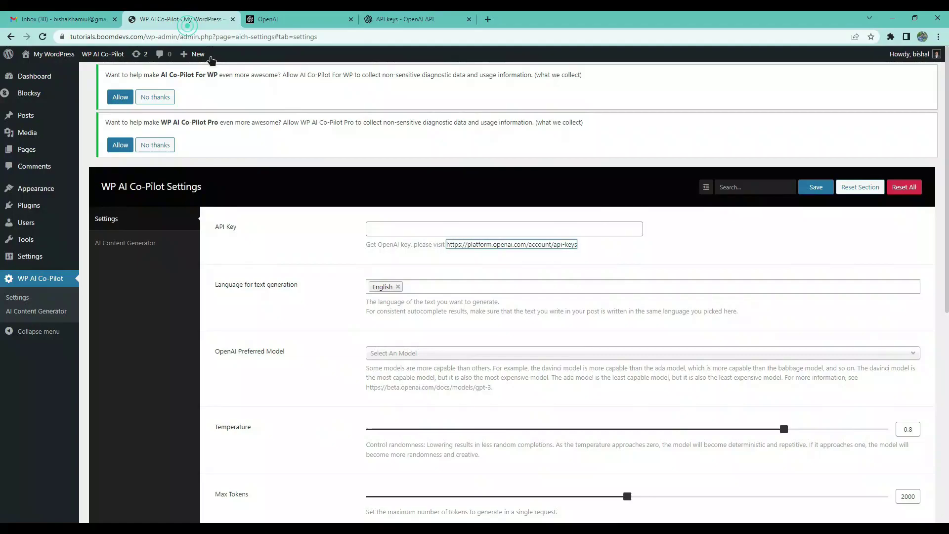
left_click(475, 229)
key("ctrl+v")
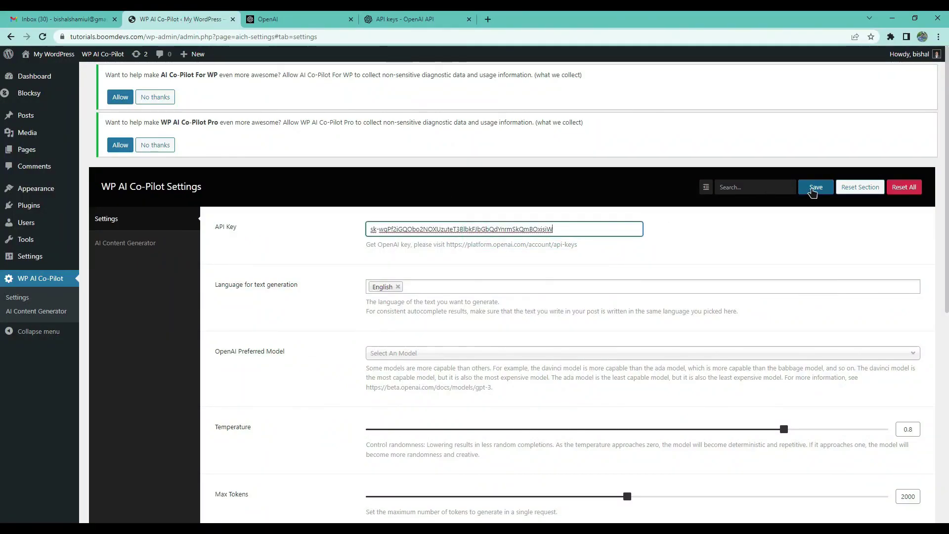
left_click(815, 188)
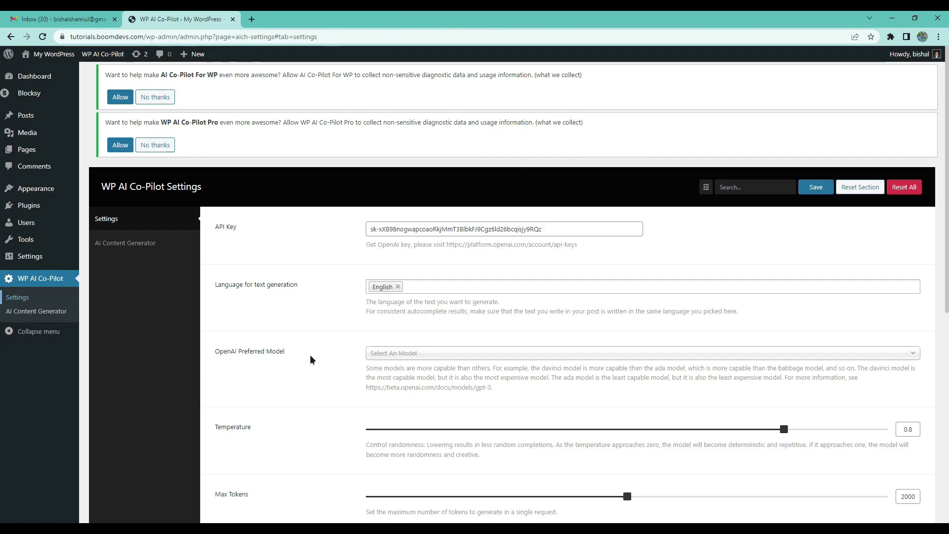
Step: Set the OpenAI Preferred Model to text-davinci-003 and save the settings
left_click(459, 354)
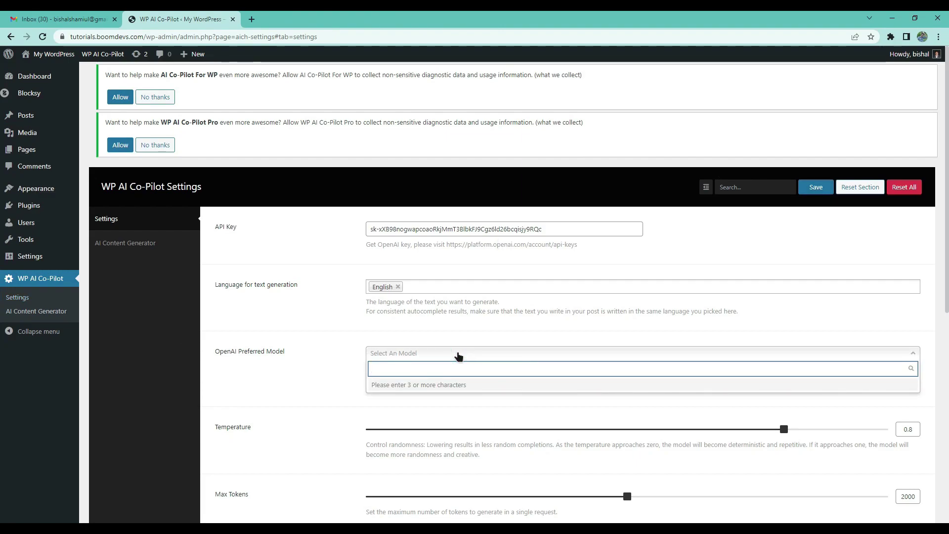
left_click(793, 240)
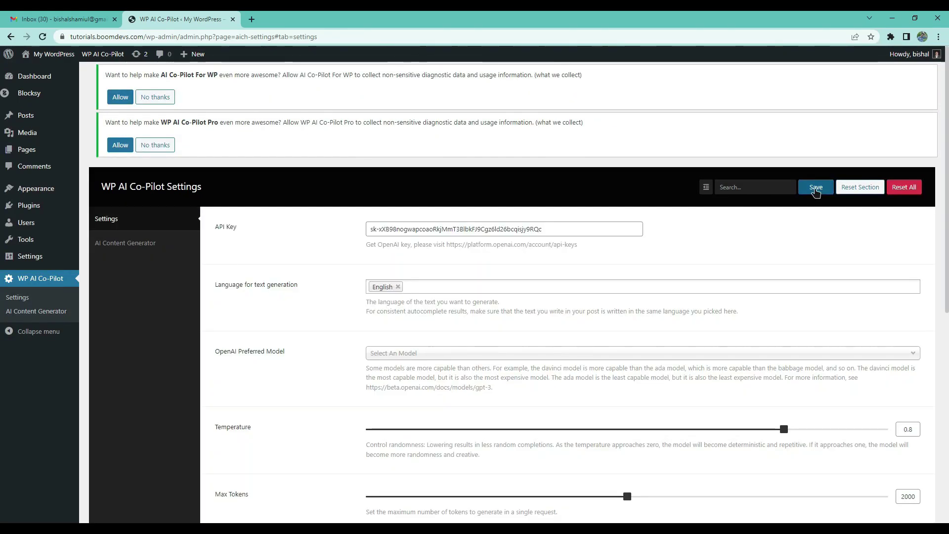
left_click(551, 354)
type("text-d")
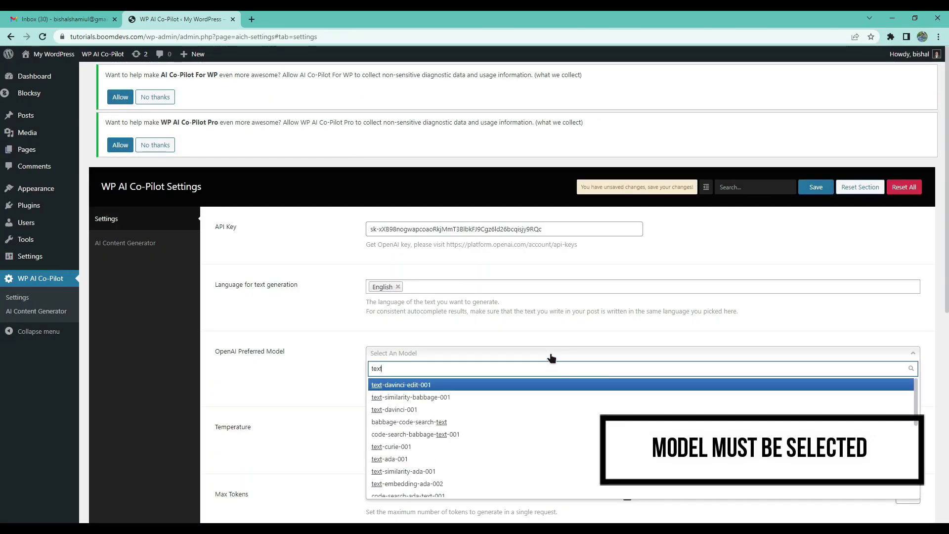
left_click(446, 410)
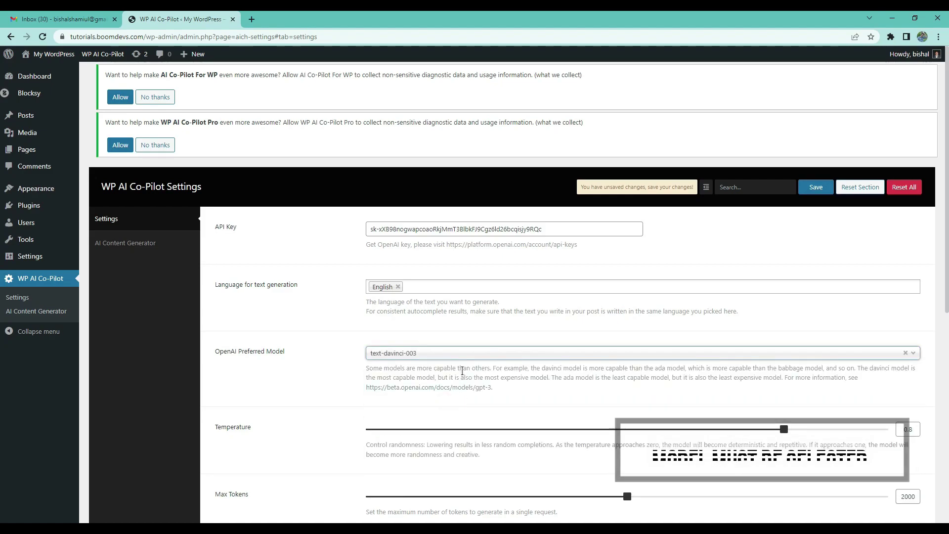
left_click(818, 186)
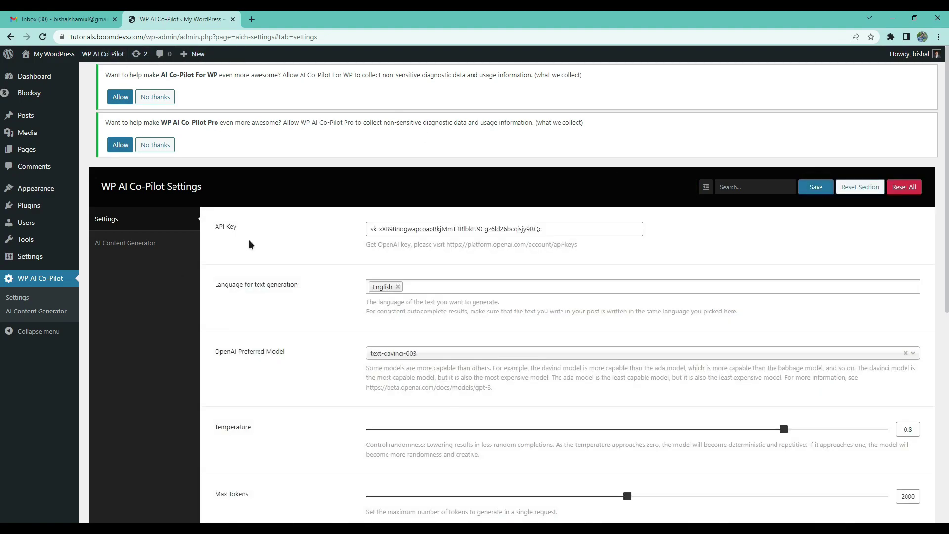
Step: Switch the permalink structure to Post name (/%postname%/) and save the change
scroll(250, 242, "down", 5)
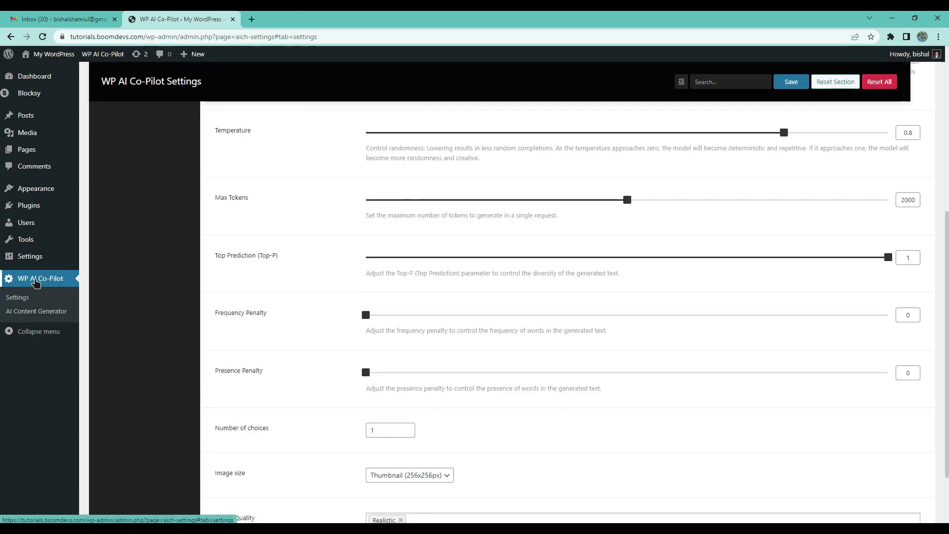
mouse_move(42, 260)
left_click(121, 329)
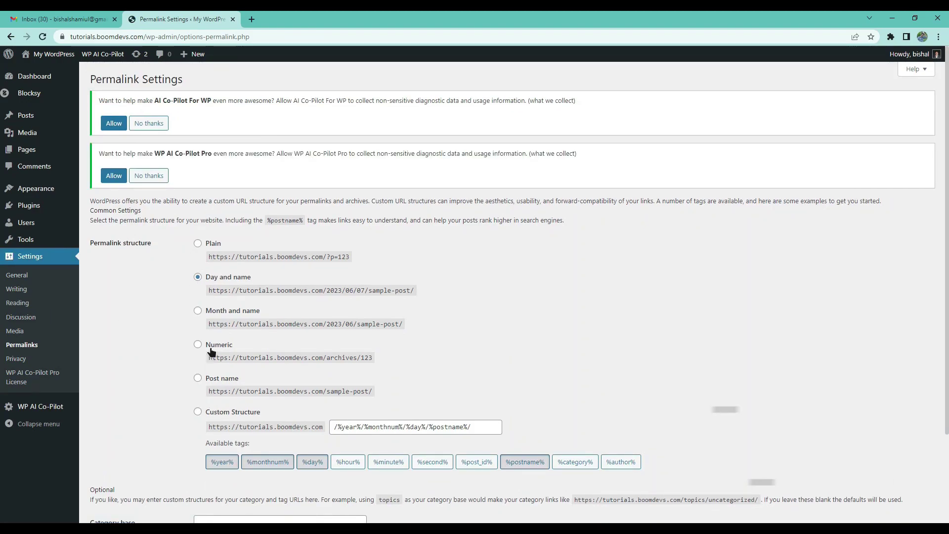
left_click(199, 378)
scroll(408, 375, "down", 3)
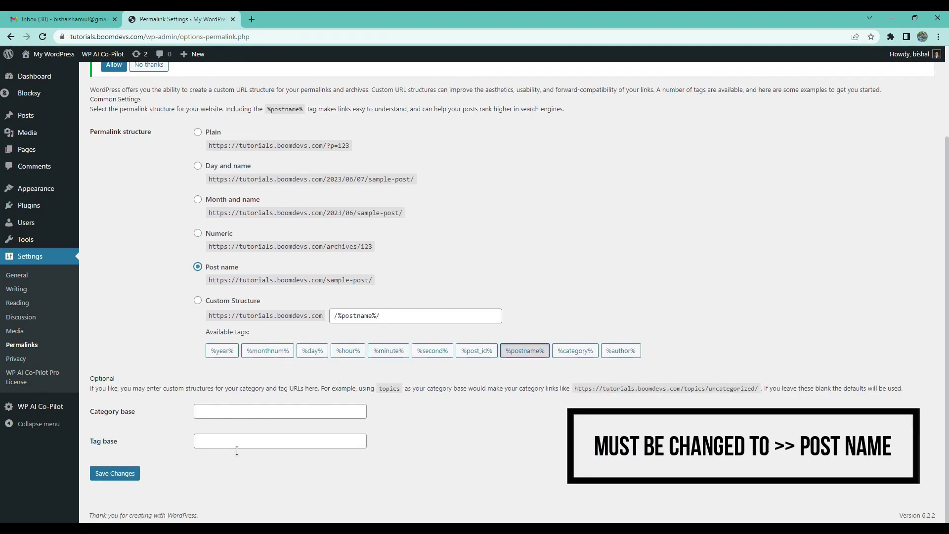
left_click(123, 473)
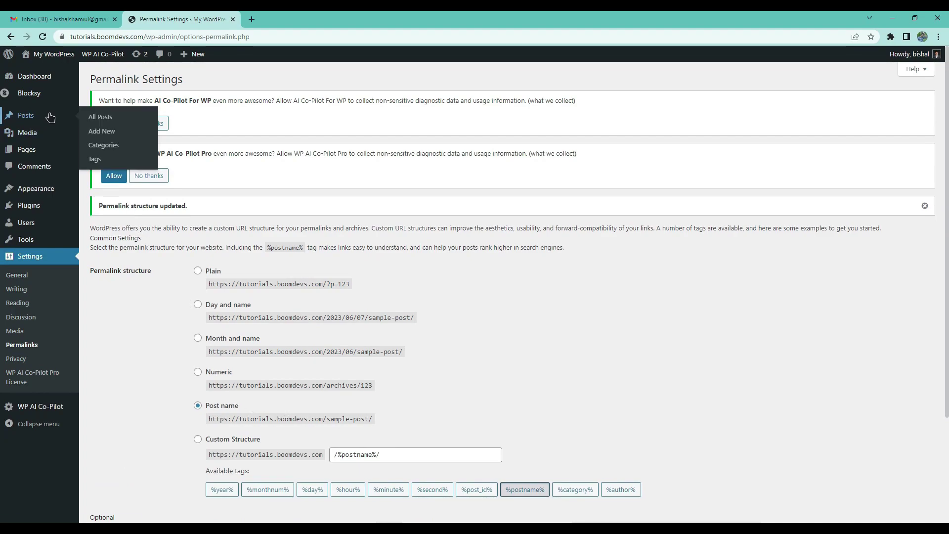
Step: Start a new post from All Posts and browse the AI Co-Pilot template gallery
mouse_move(54, 117)
left_click(111, 116)
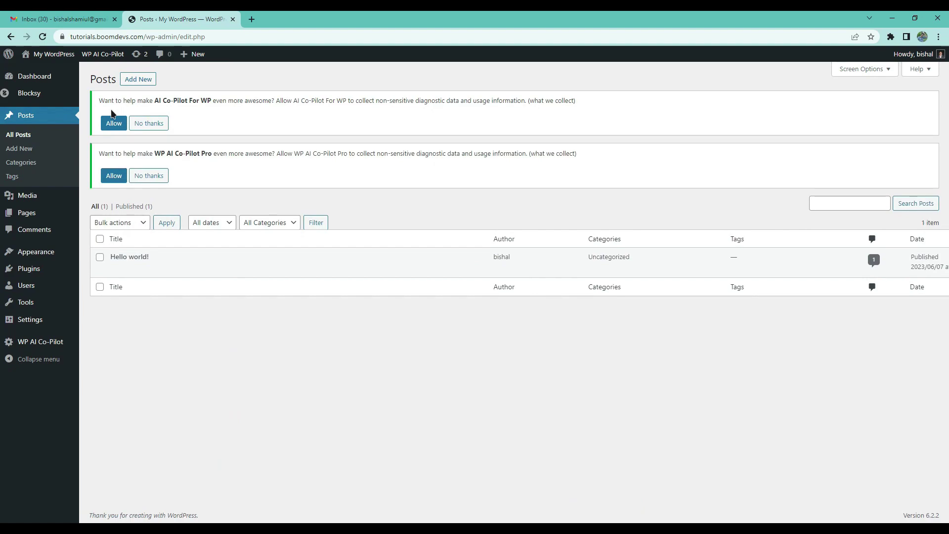
left_click(136, 80)
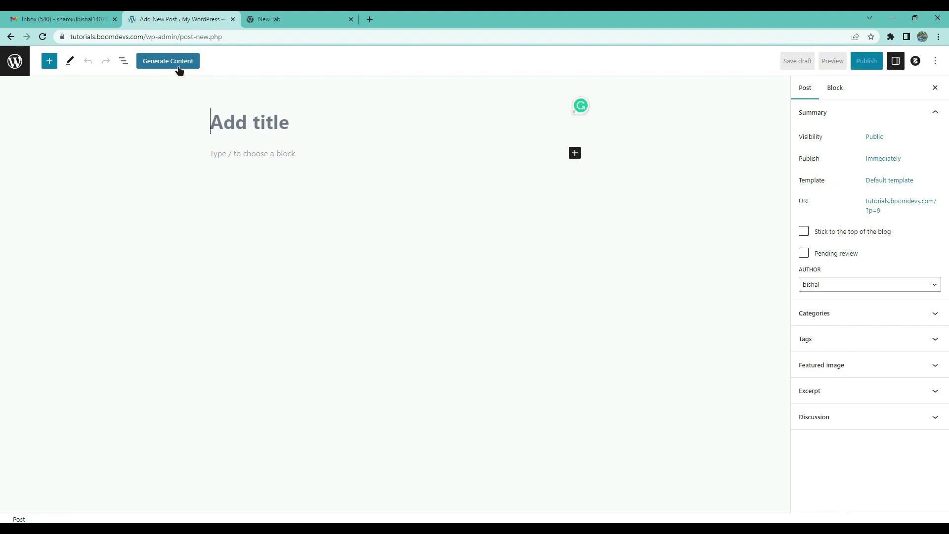
left_click(178, 67)
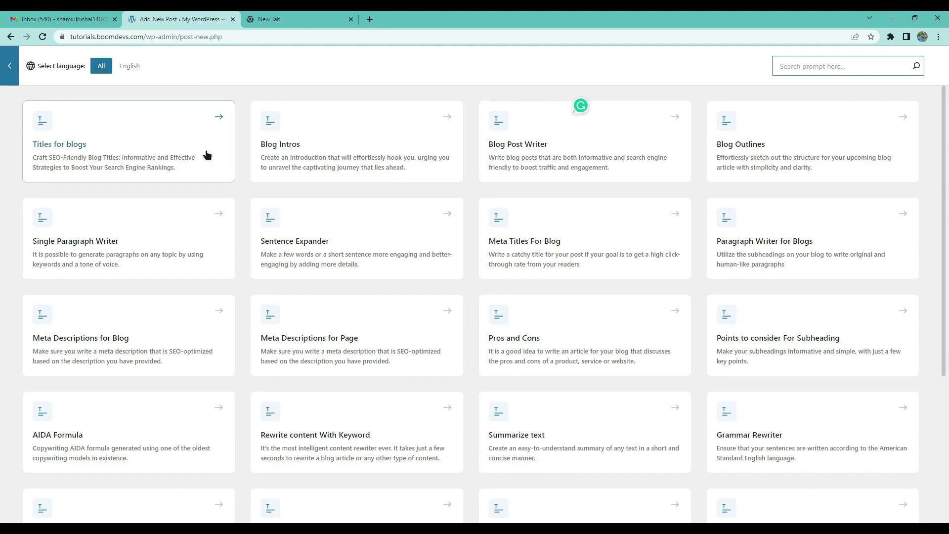
scroll(443, 276, "down", 4)
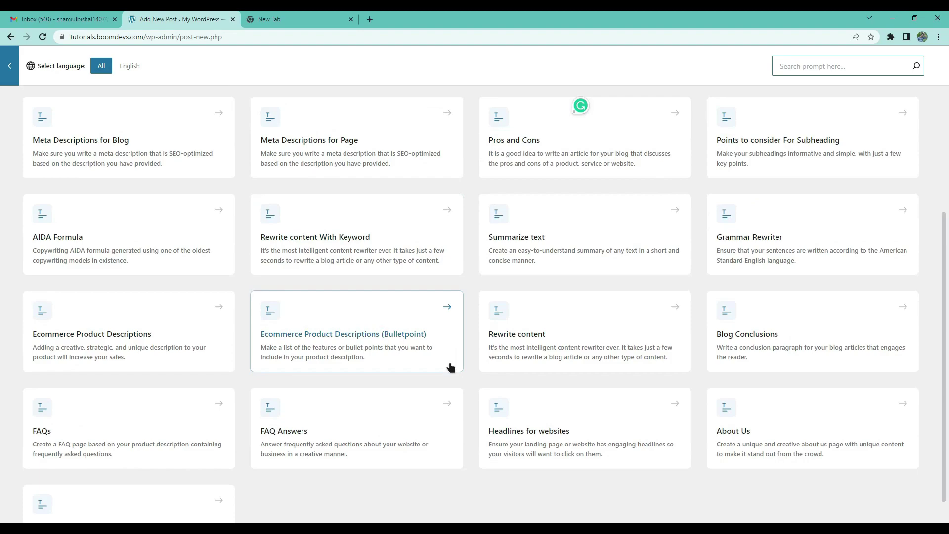
scroll(451, 370, "up", 4)
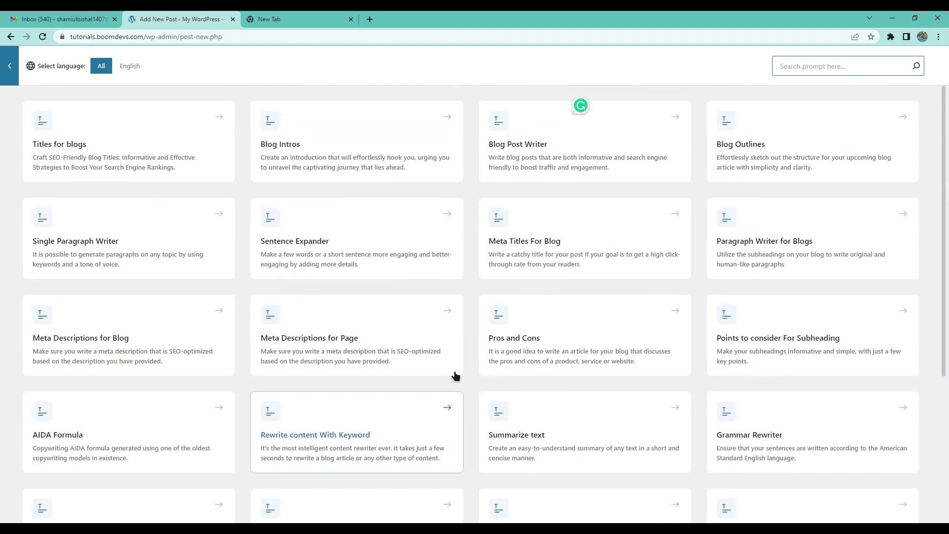
Step: In Titles for Blogs, describe a post on making money online with keyword 'Make money online'
left_click(165, 148)
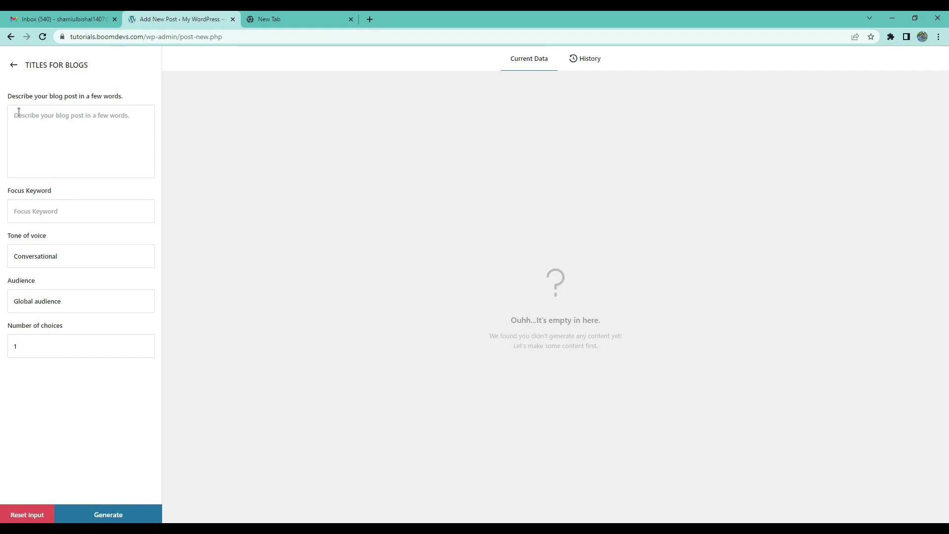
left_click_drag(10, 96, 105, 105)
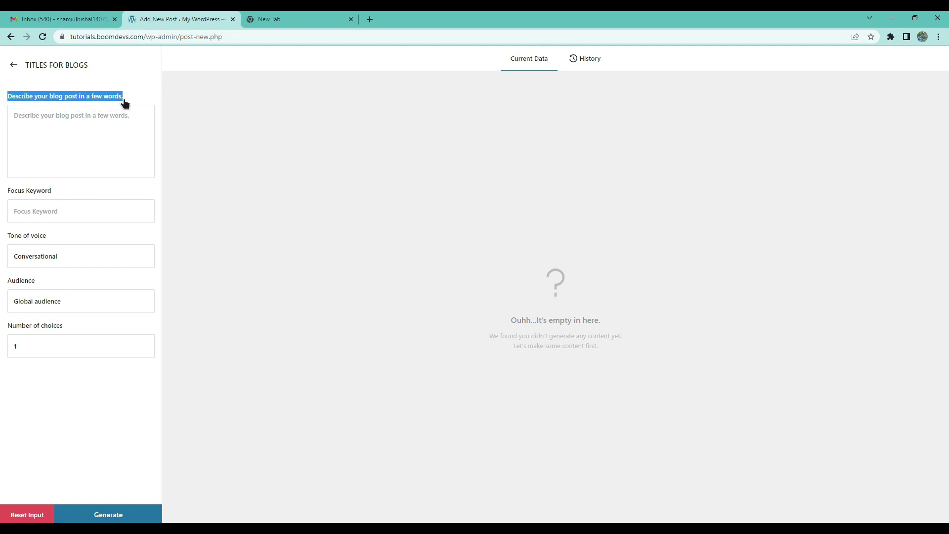
left_click(117, 134)
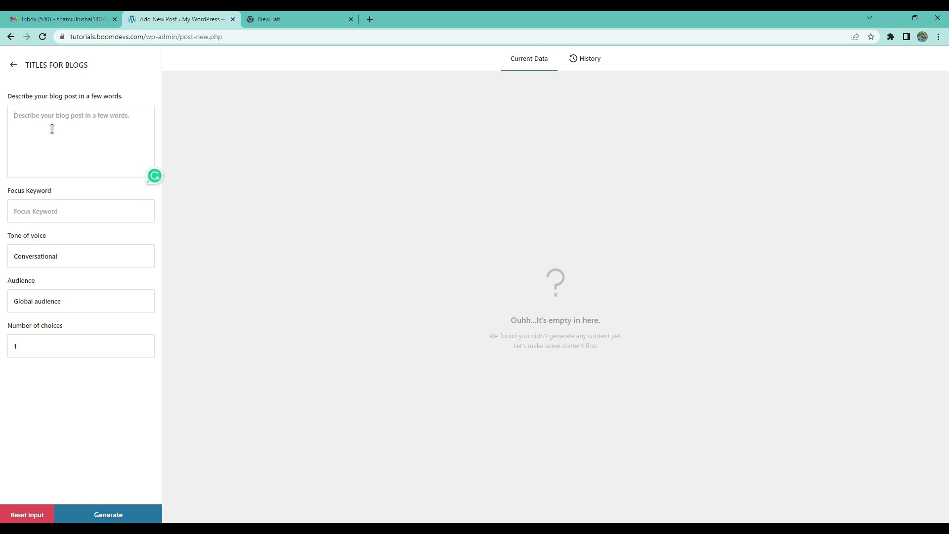
type("This post is about how to make money online. Also this post talk about ")
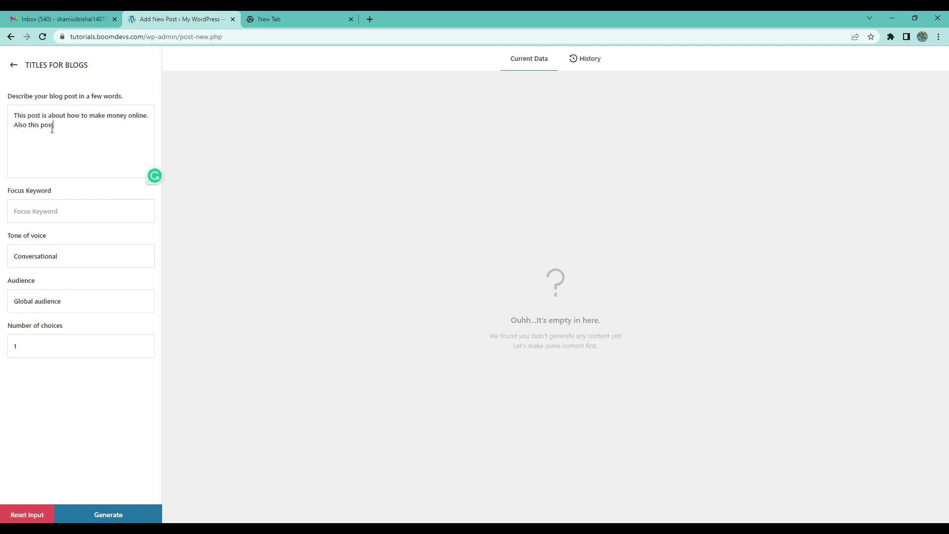
type("some benefits of this career. Also on this post we will talk about")
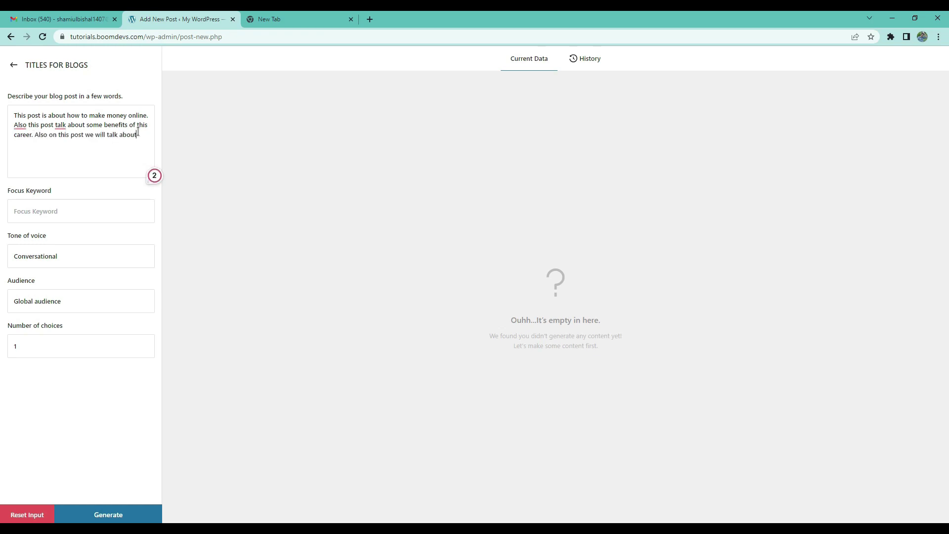
type(" some ways to make money online.")
left_click(116, 211)
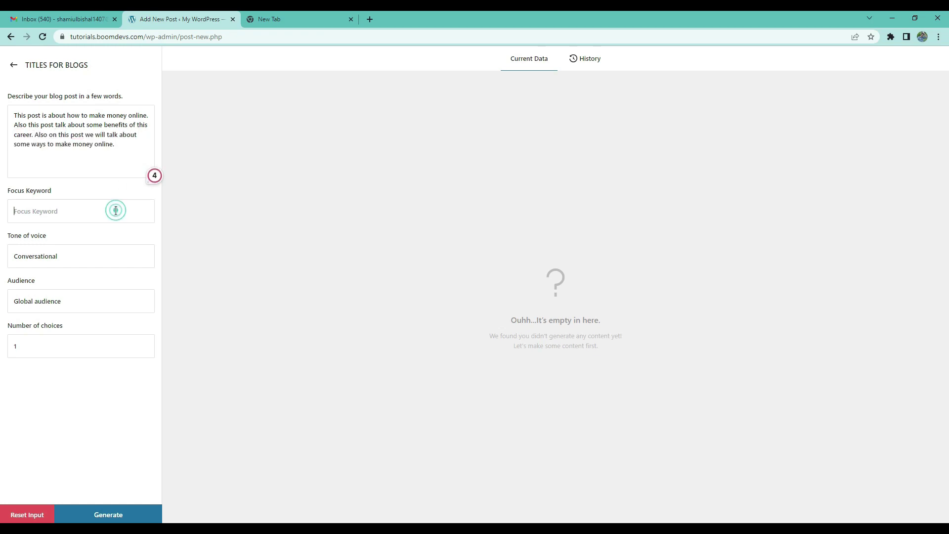
type("Make m")
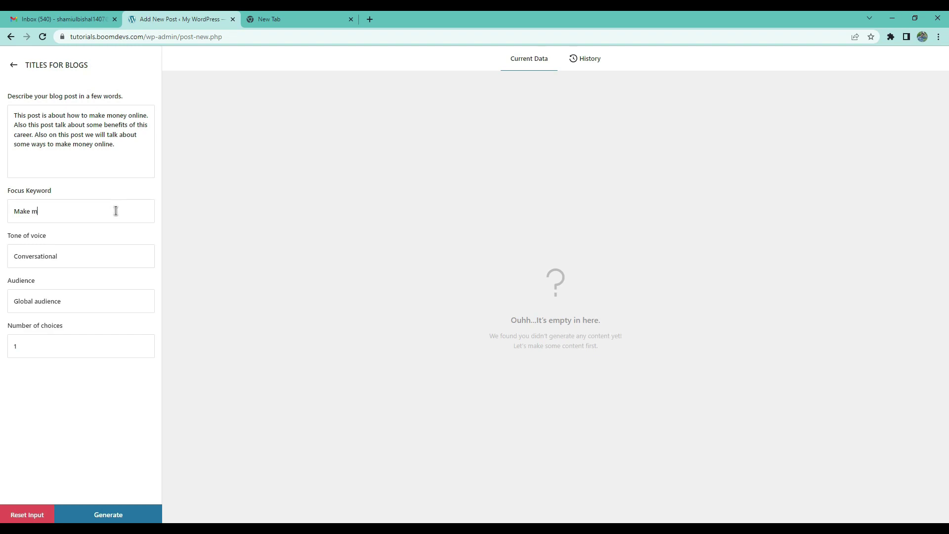
type("oney online")
left_click_drag(131, 146, 4, 119)
key("alt+Tab")
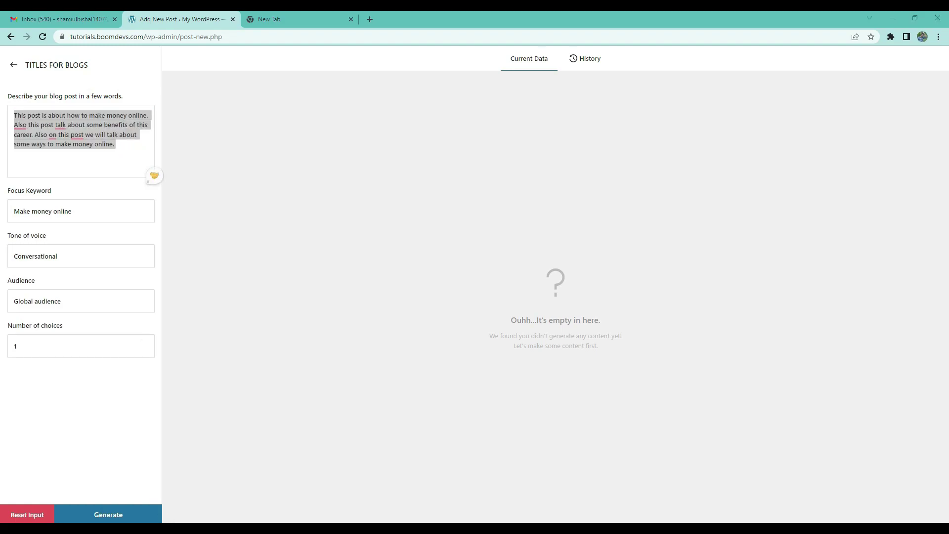
left_click(60, 208)
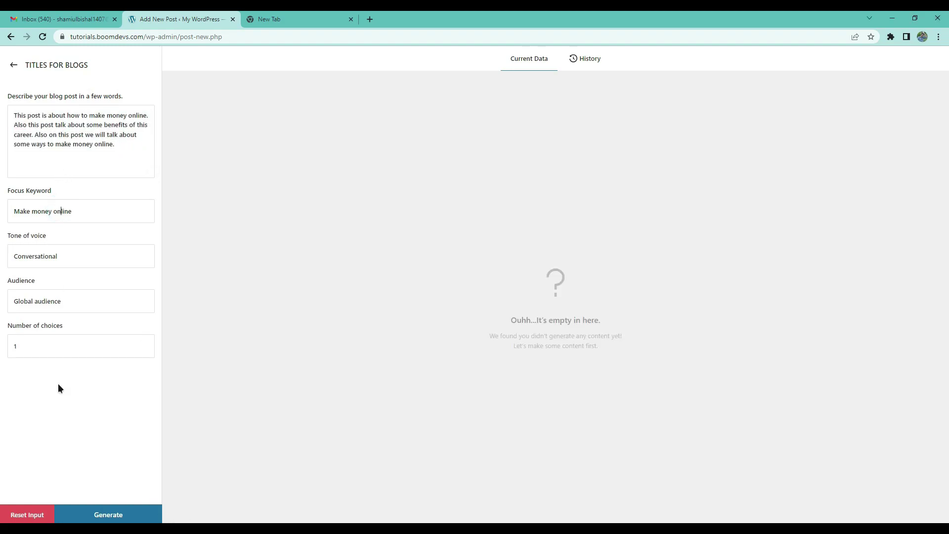
Step: Set Number of choices to 3 and generate the title ideas
left_click(144, 343)
left_click(144, 343)
left_click(138, 514)
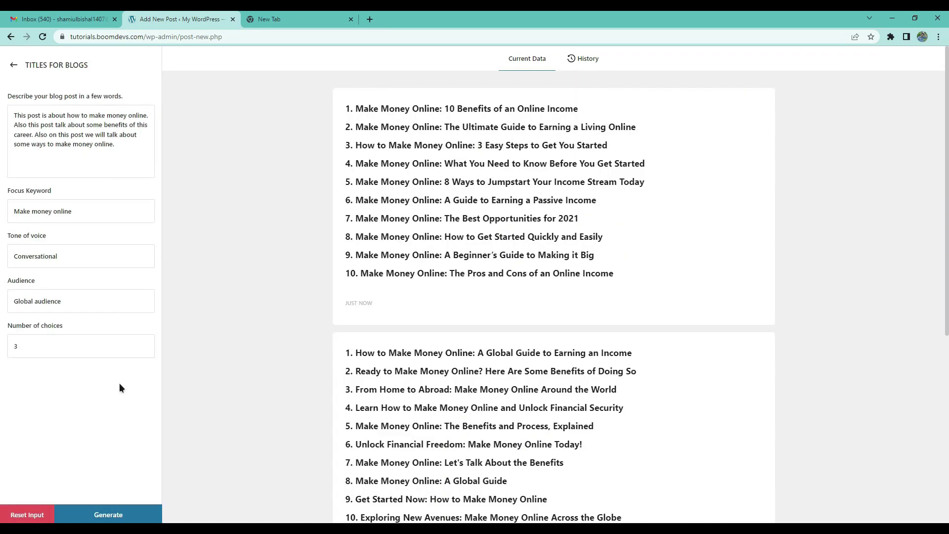
Step: Pick and select the generated title 'How to Make Money Online - All the Secrets Revealed'
scroll(571, 337, "down", 6)
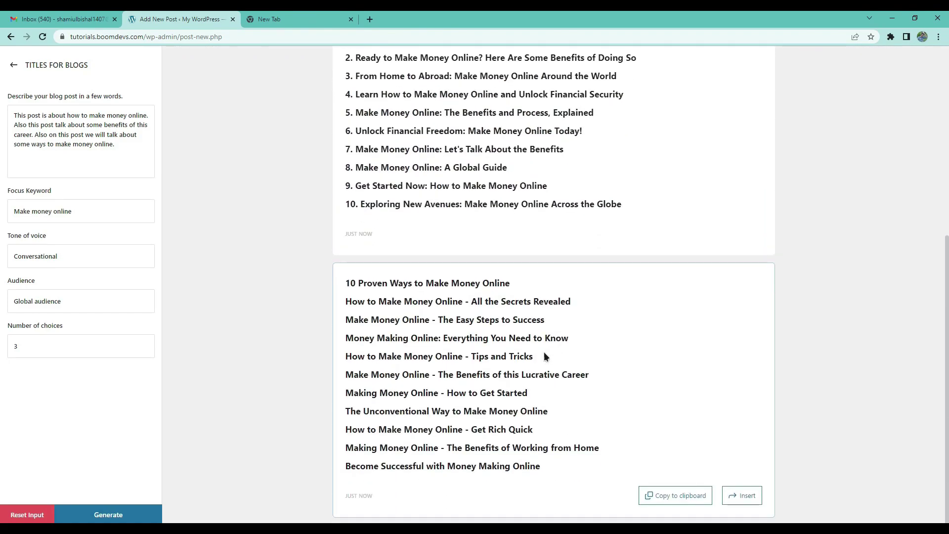
scroll(542, 356, "up", 6)
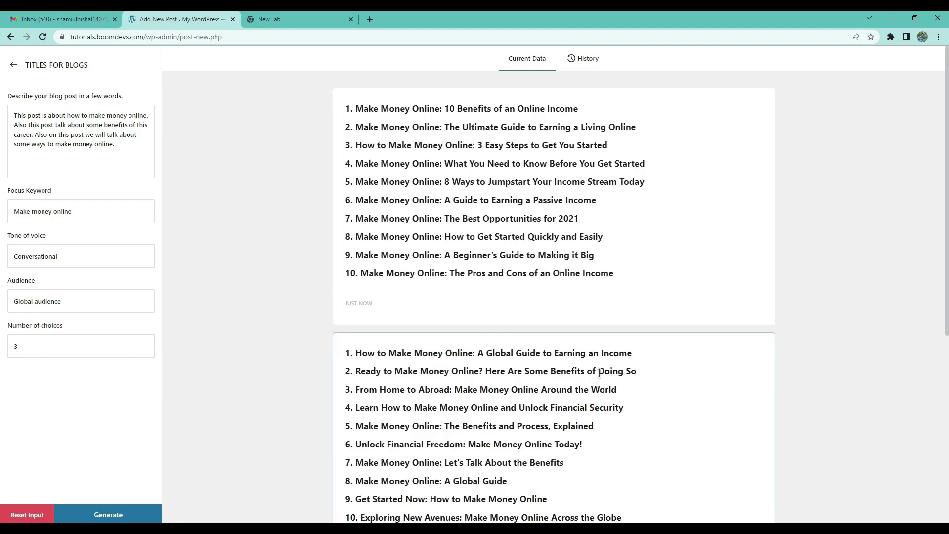
scroll(596, 400, "down", 3)
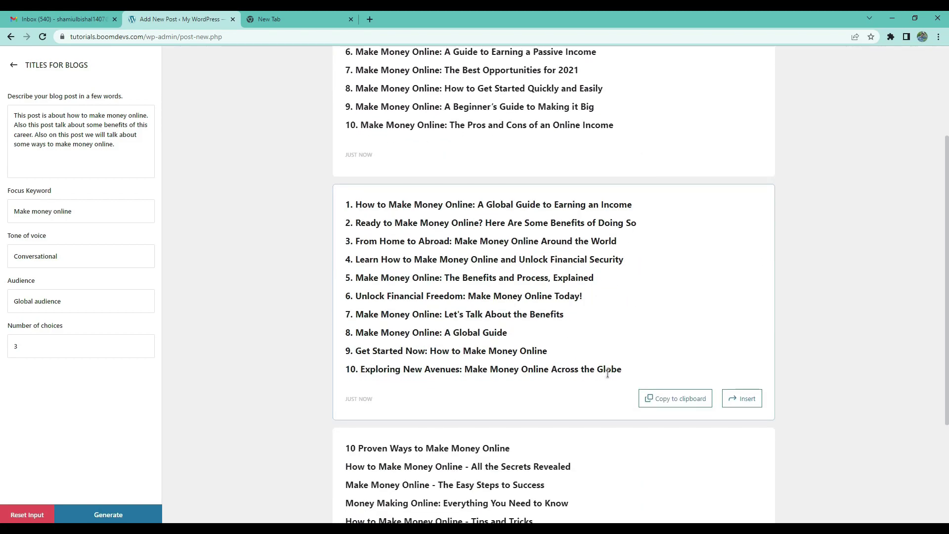
scroll(575, 311, "down", 3)
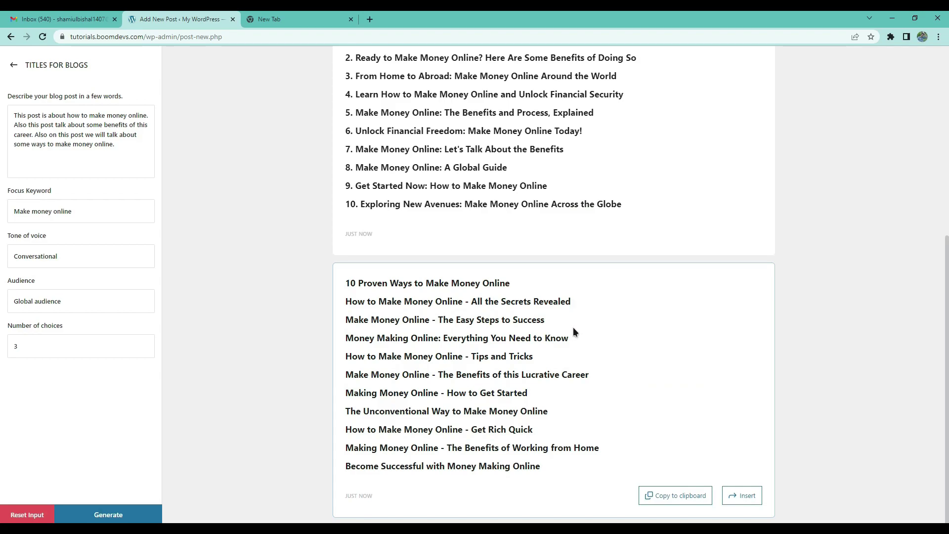
left_click_drag(574, 301, 365, 299)
key("ctrl+c")
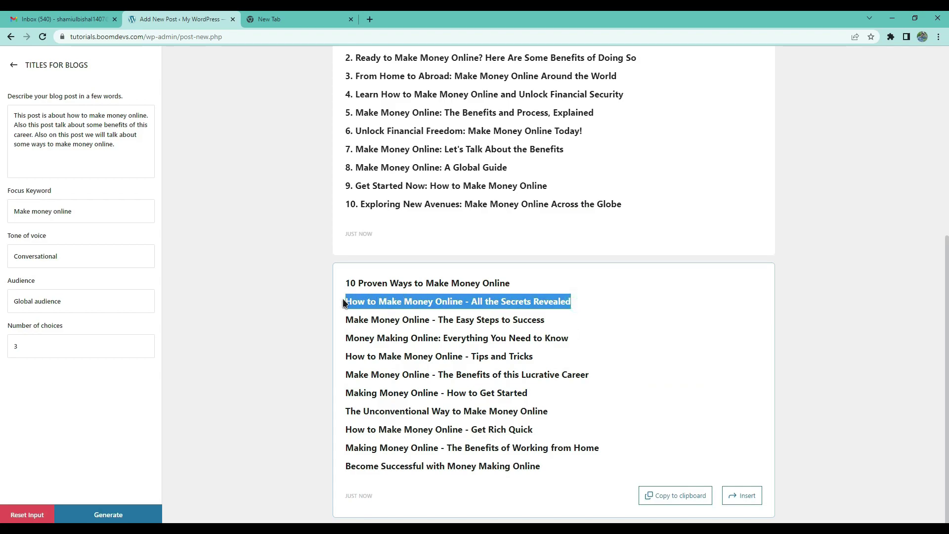
Step: Close the AI generator and paste that title as the post title
scroll(507, 334, "up", 6)
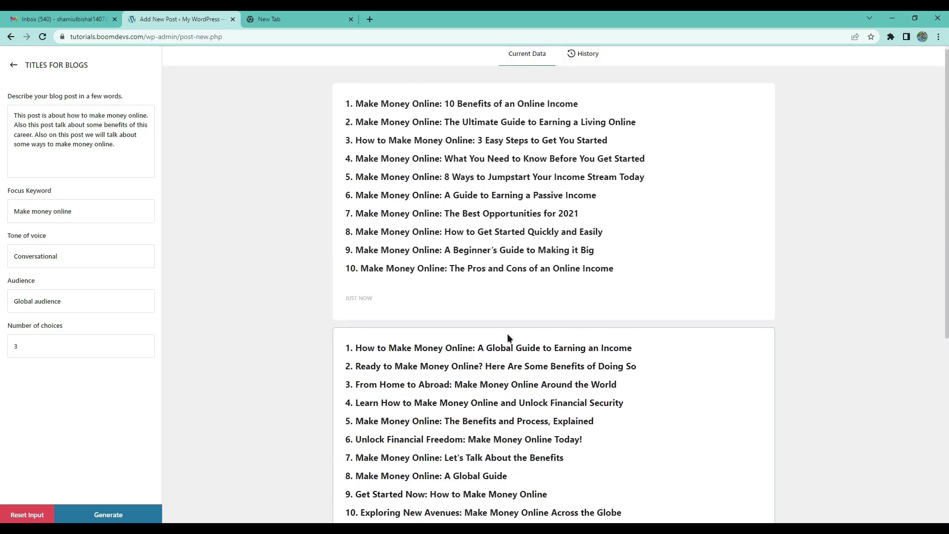
left_click(14, 65)
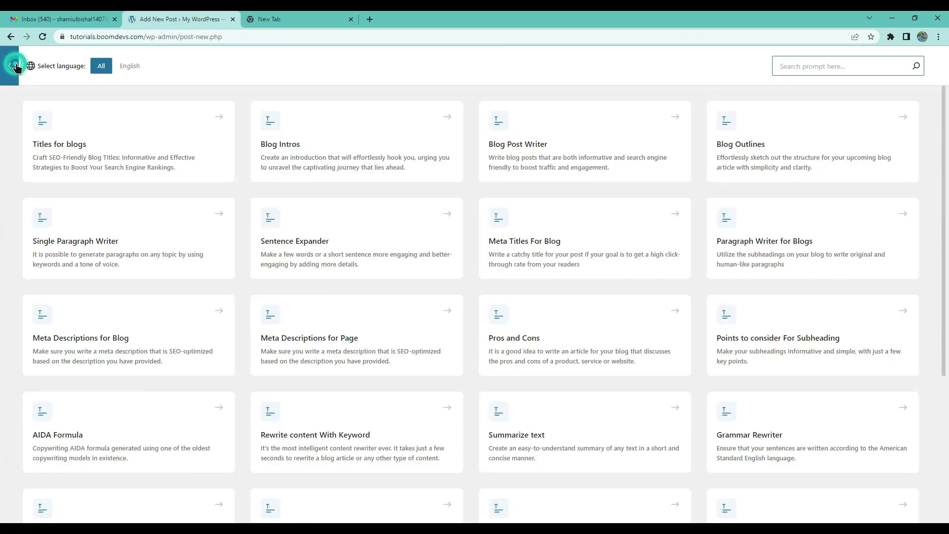
left_click(14, 66)
left_click(277, 130)
type("How to Make Money Online - All the Secrets Revealed")
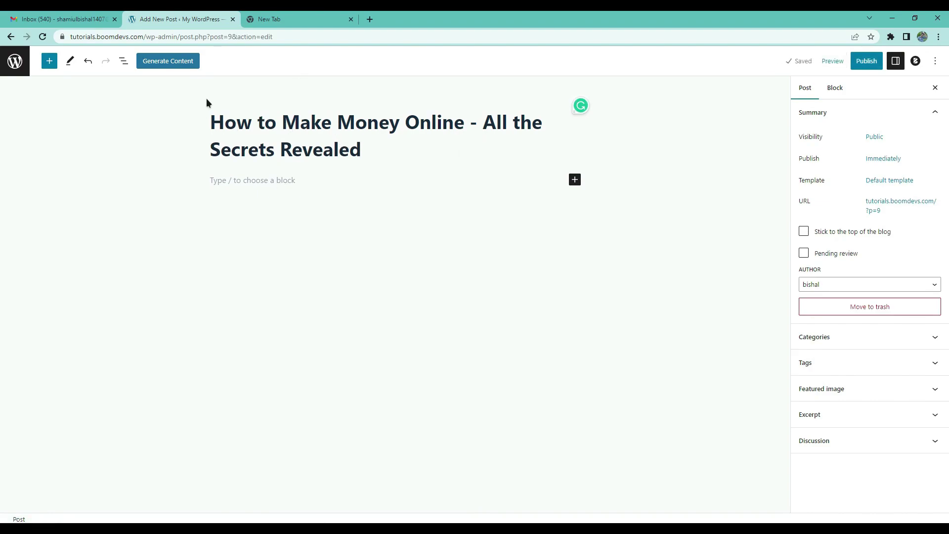
Step: Open Blog Intros and enter the post title, prefixed with 'How to', as the topic
left_click(168, 62)
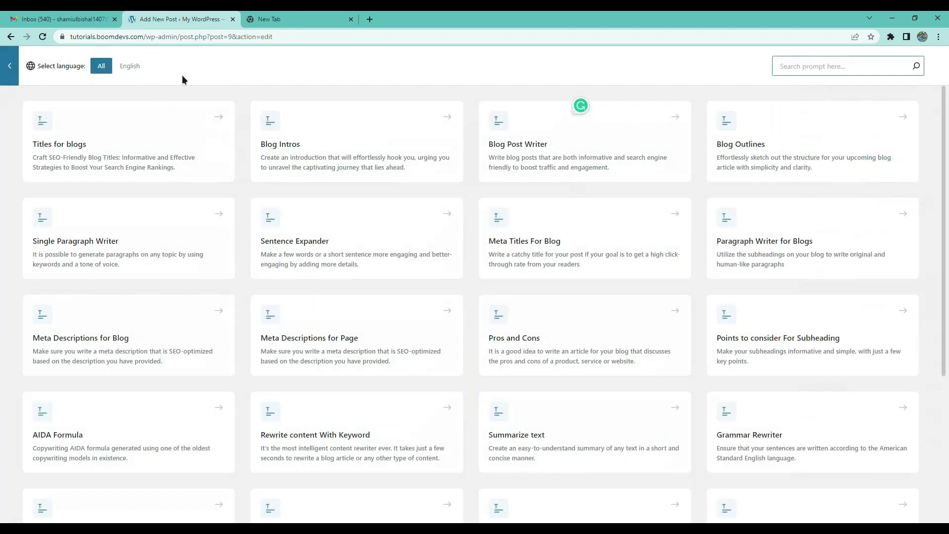
left_click(352, 131)
left_click(82, 117)
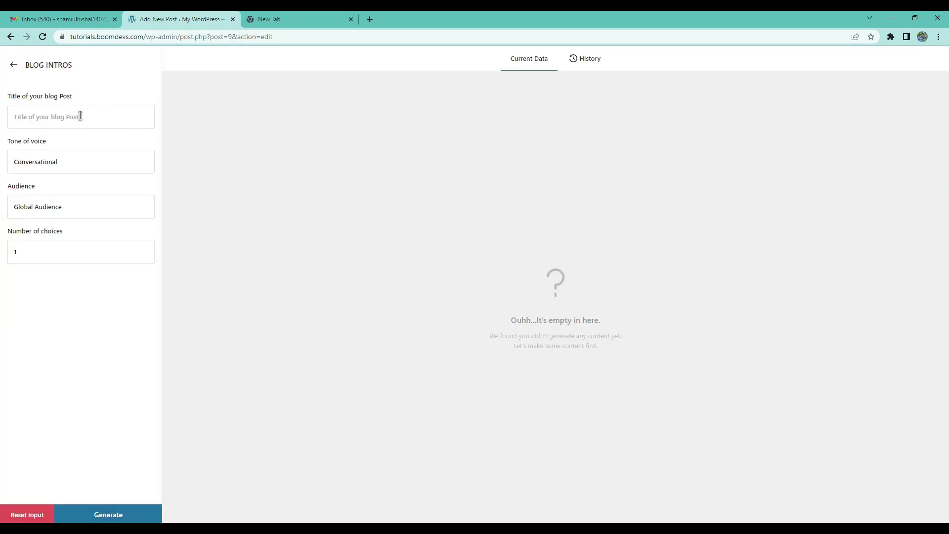
key("ctrl+v")
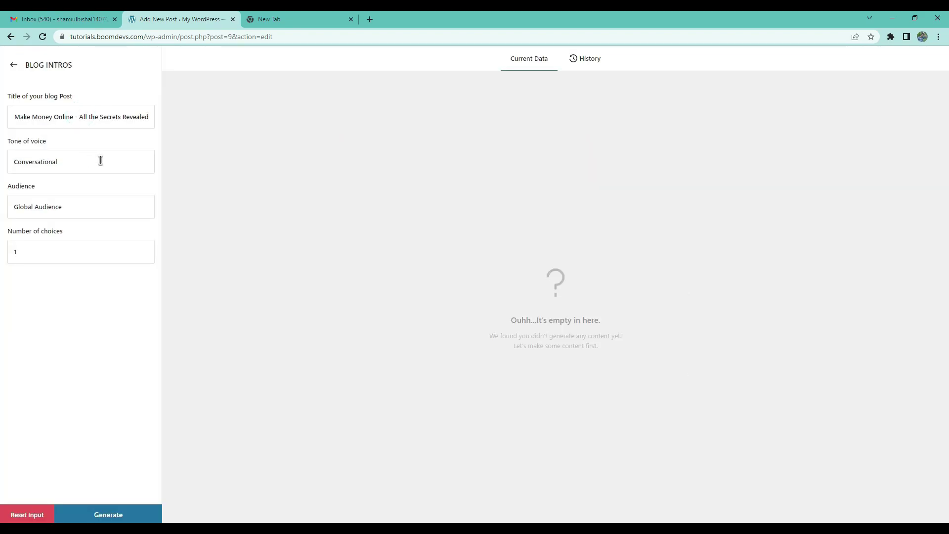
key("Home")
type("How to")
Step: Set the tone to Catchy with 3 choices and generate the blog intros
left_click_drag(100, 160, 2, 163)
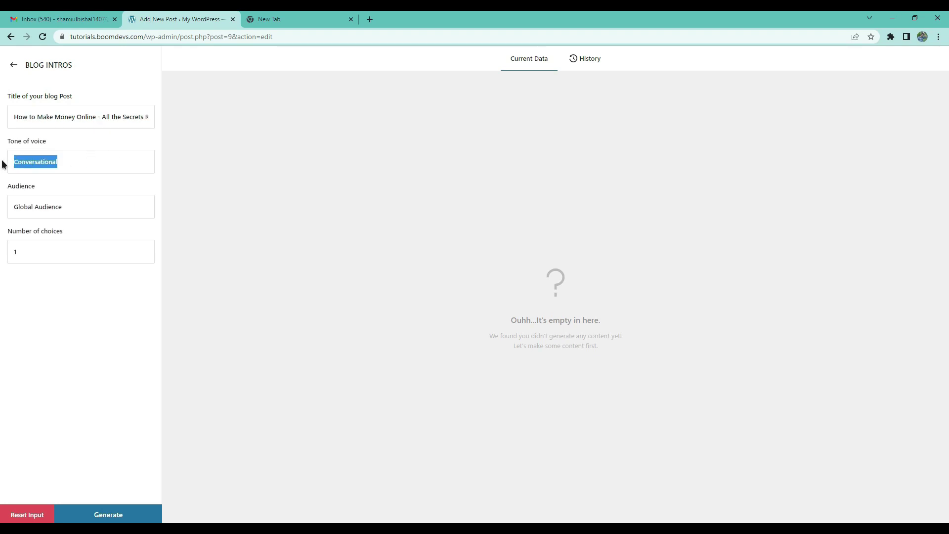
left_click(76, 208)
left_click_drag(106, 159, 1, 160)
type("Co")
type("tch")
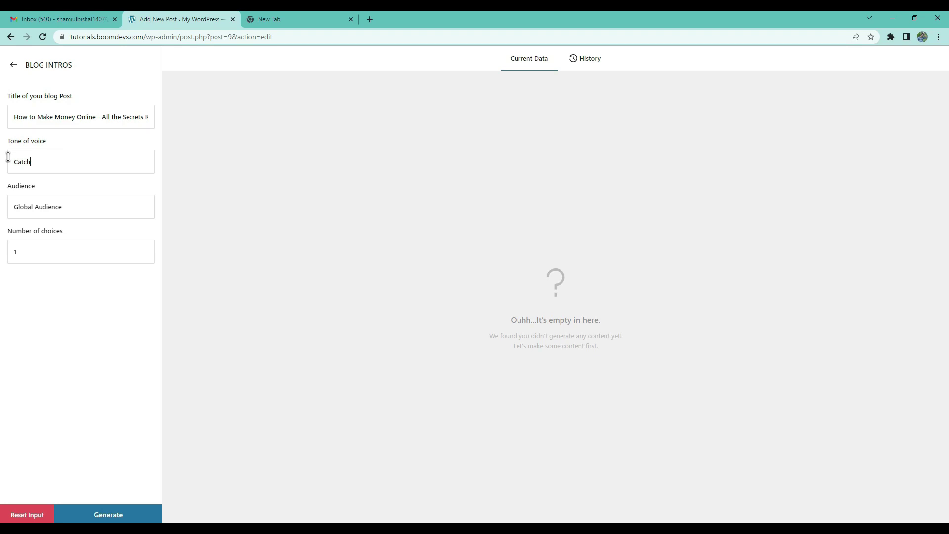
type("y")
left_click(144, 250)
left_click(144, 250)
left_click(111, 515)
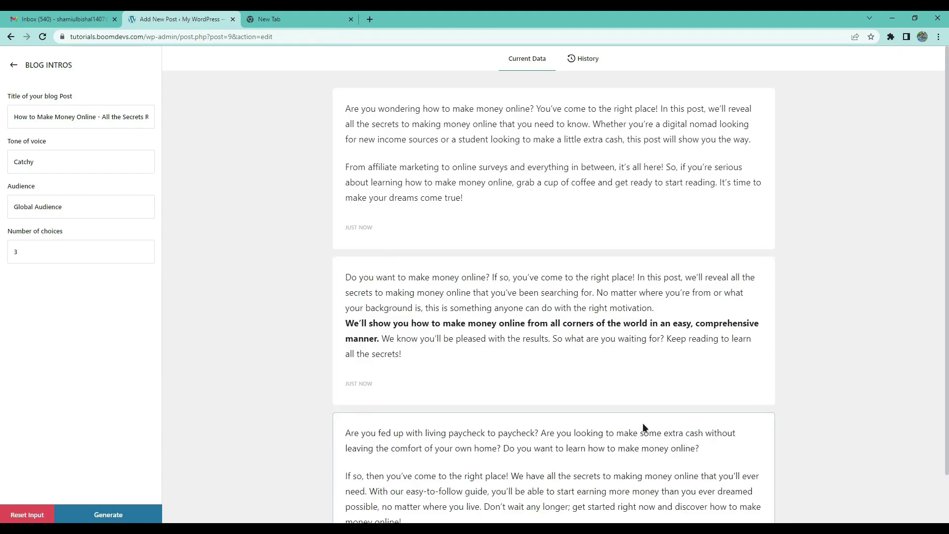
scroll(612, 340, "down", 1)
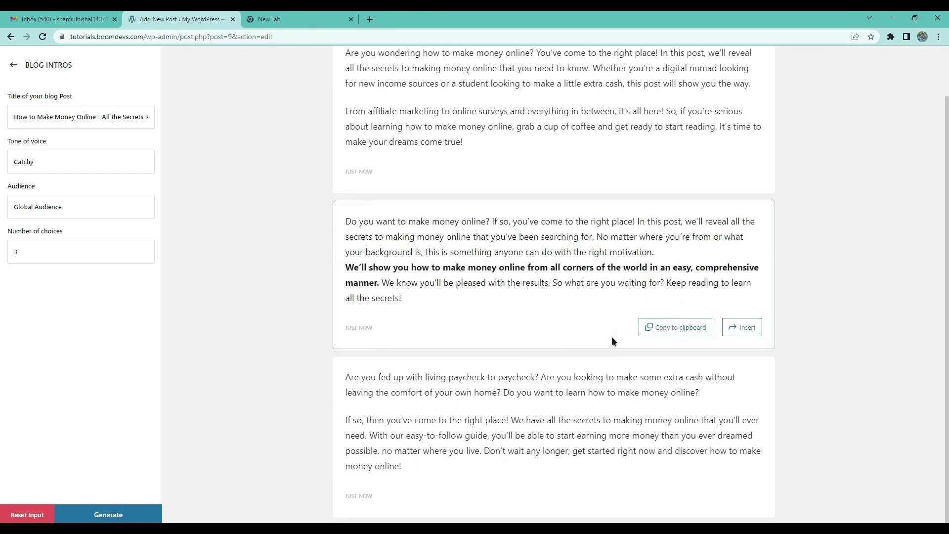
scroll(612, 336, "up", 1)
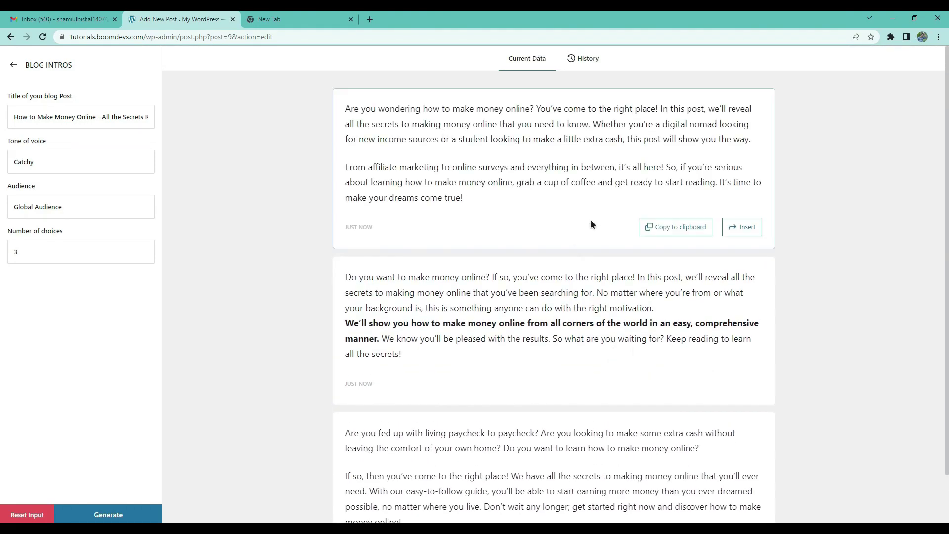
Step: Insert the first intro into the post, remove the empty paragraphs, and add a blank block below
left_click(747, 229)
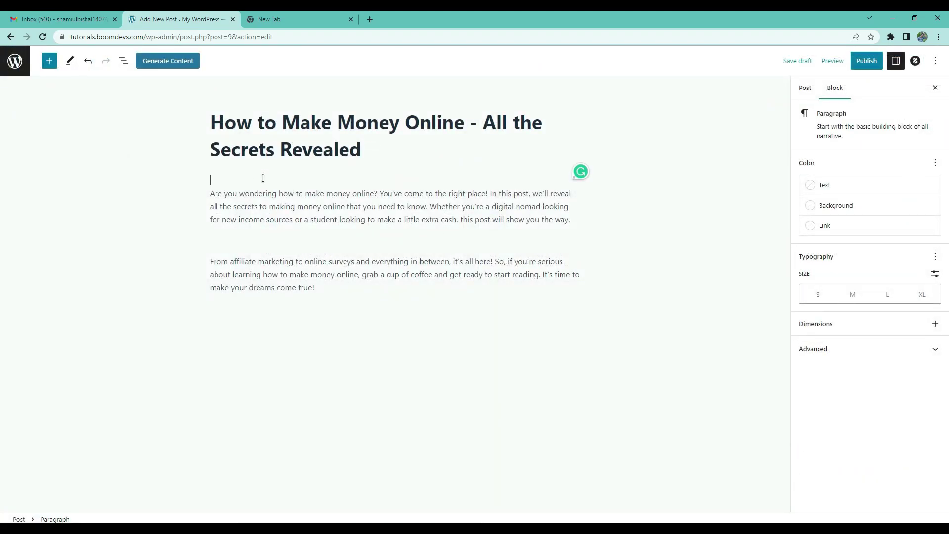
key("Delete")
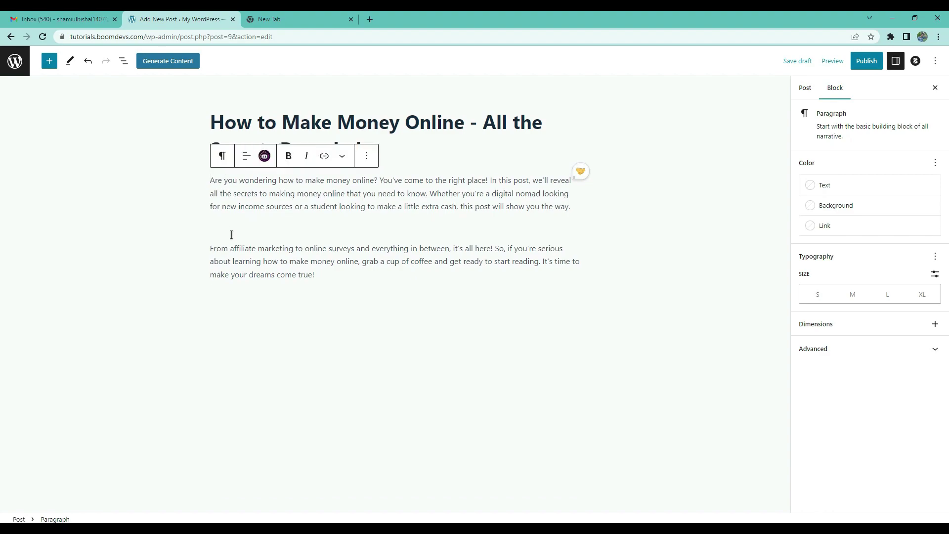
left_click(221, 219)
key("ctrl+z")
left_click(277, 280)
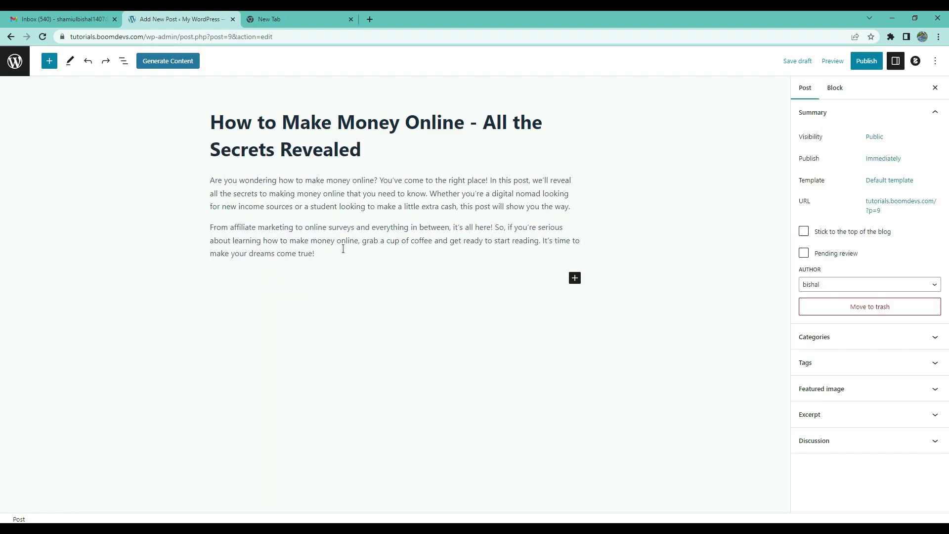
left_click(566, 277)
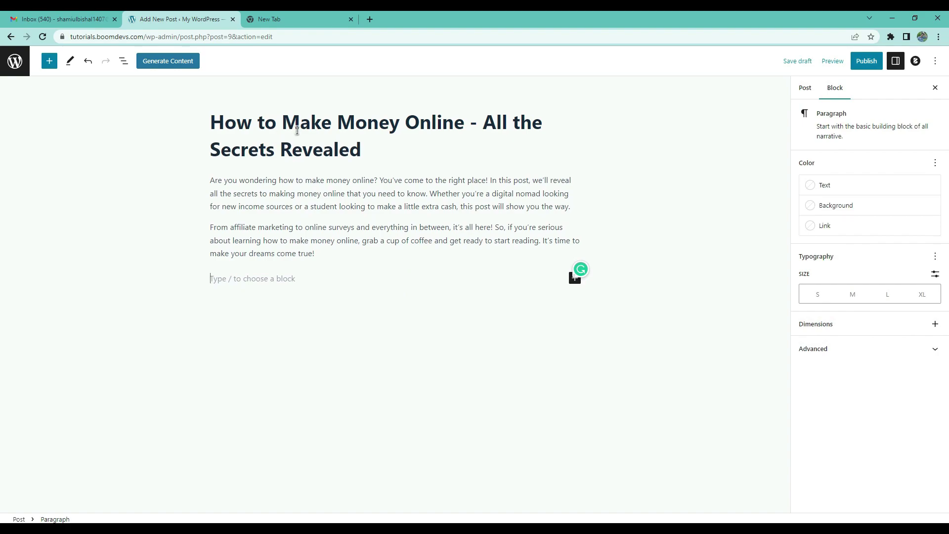
left_click(166, 61)
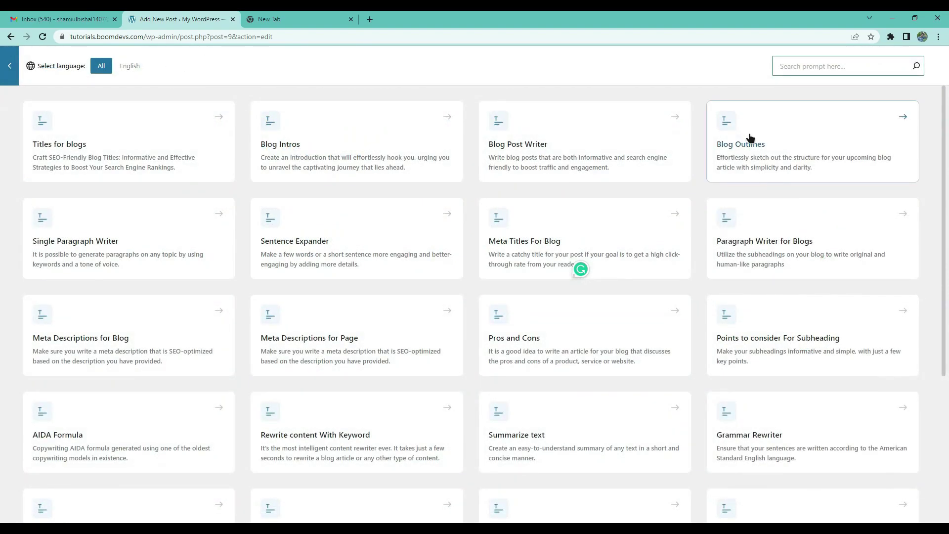
Step: In Blog Outlines, paste the post title and Notepad description, set 3 choices, and generate
left_click(808, 129)
left_click(98, 113)
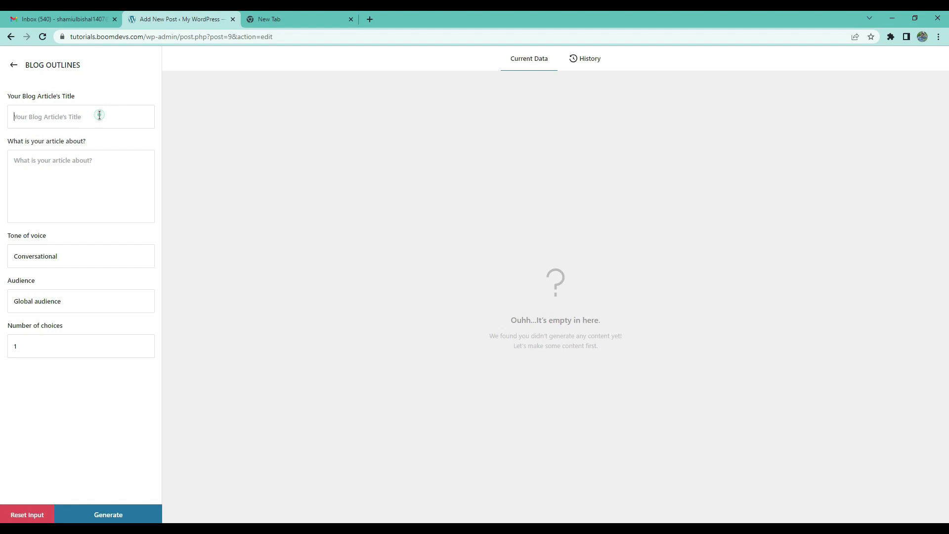
key("ctrl+v")
left_click(90, 167)
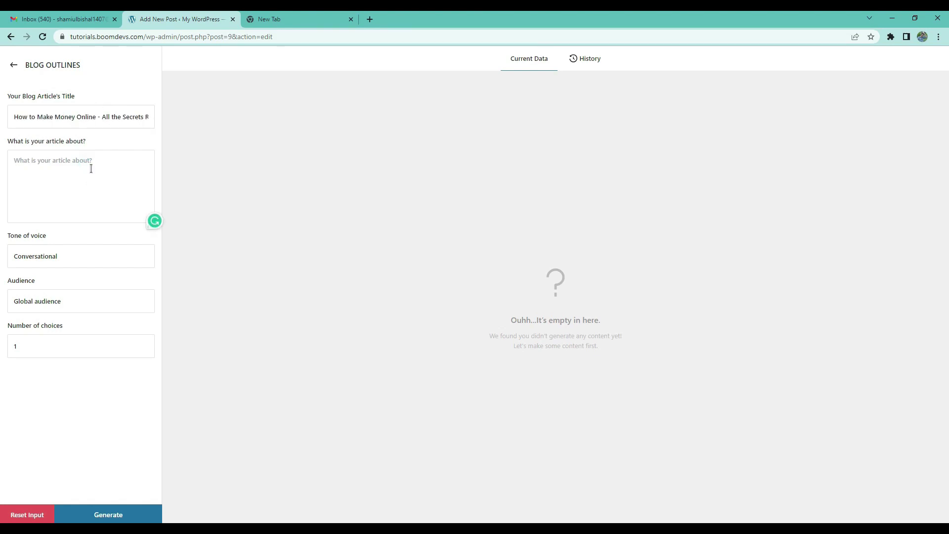
key("alt+Tab")
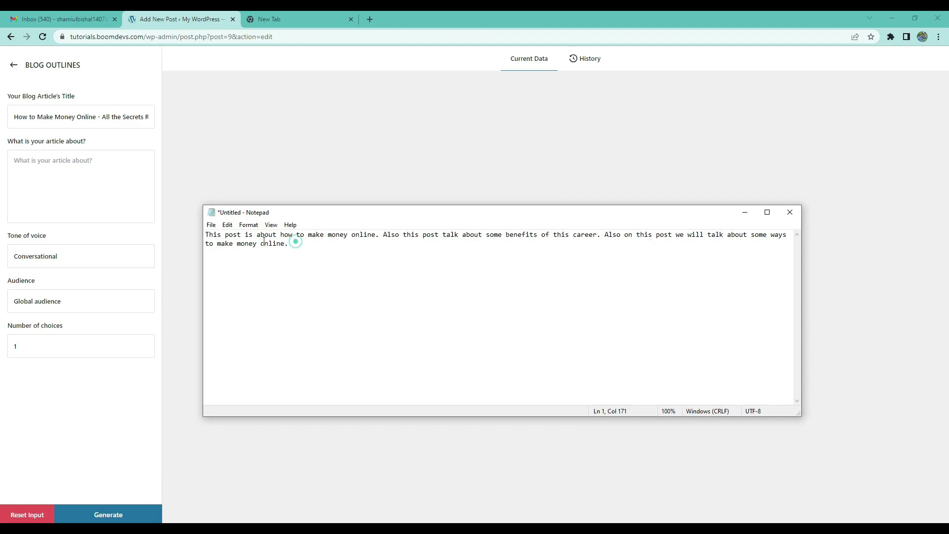
left_click_drag(295, 243, 172, 225)
key("ctrl+c")
left_click(81, 167)
key("ctrl+v")
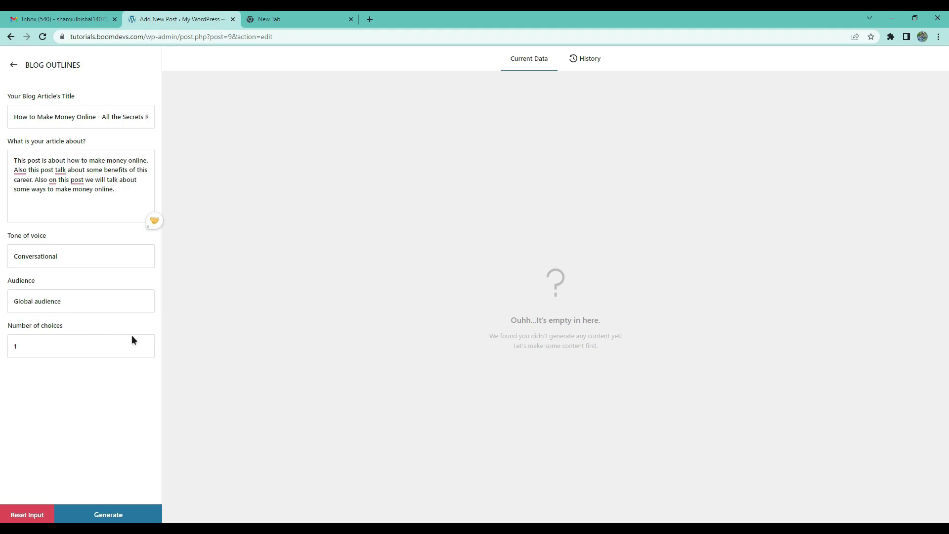
left_click(145, 343)
left_click(145, 343)
left_click(133, 514)
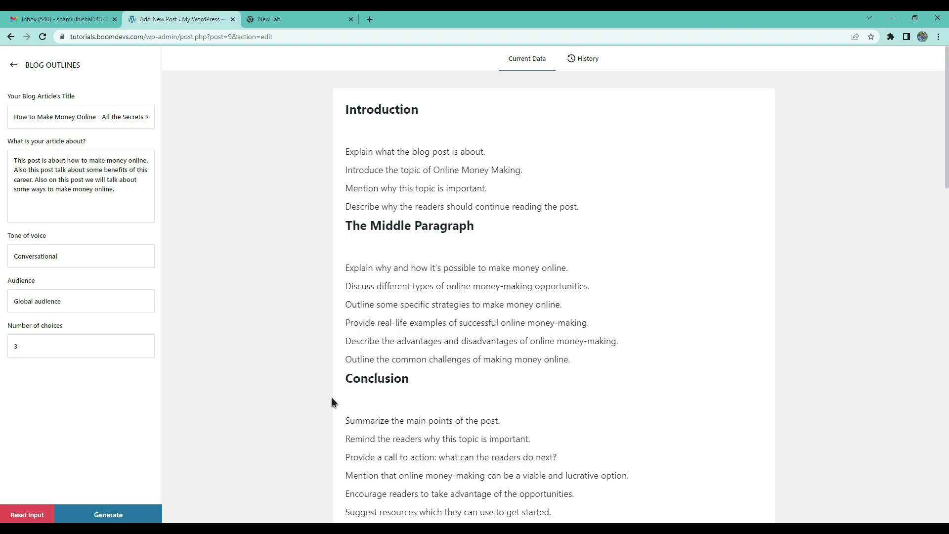
Step: Select the second outline from its Introduction heading to its last conclusion line
scroll(462, 365, "down", 6)
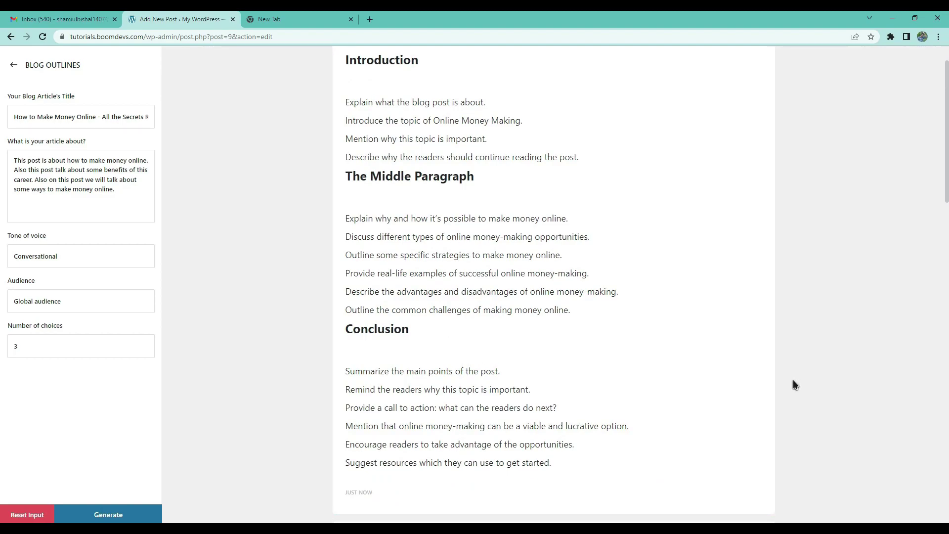
scroll(598, 365, "down", 3)
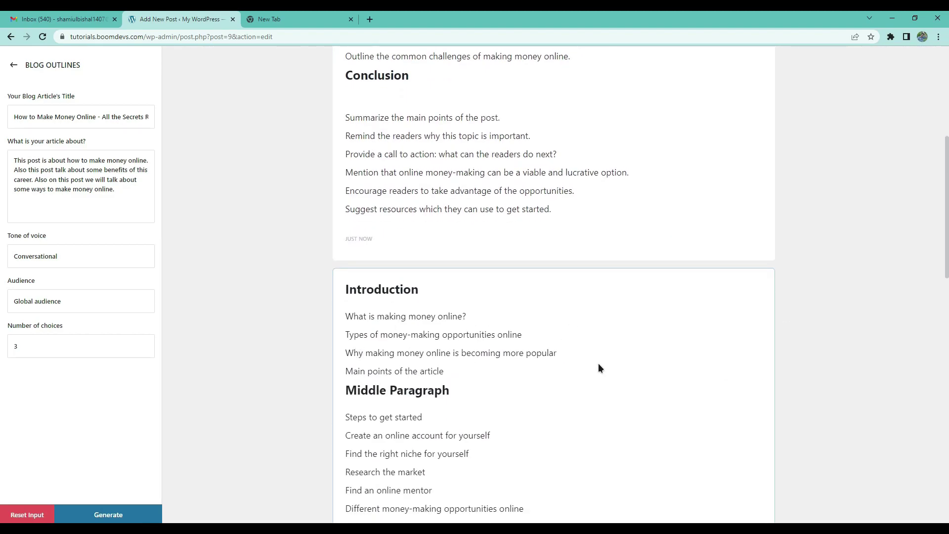
scroll(515, 320, "down", 1)
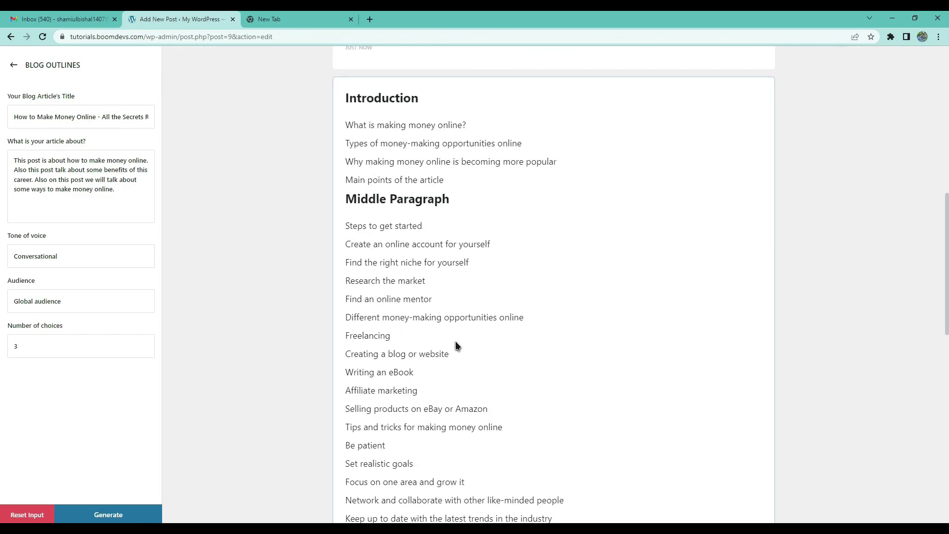
scroll(455, 342, "down", 4)
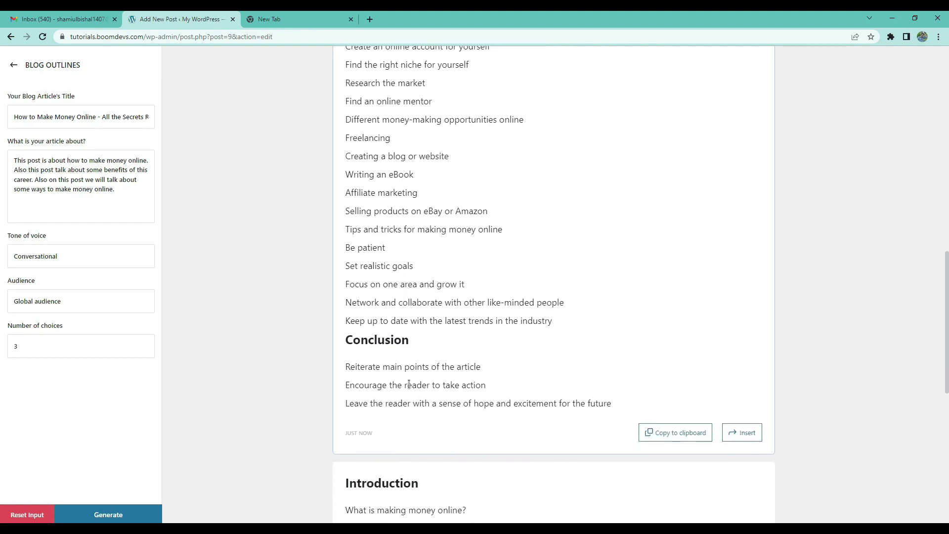
scroll(426, 319, "up", 5)
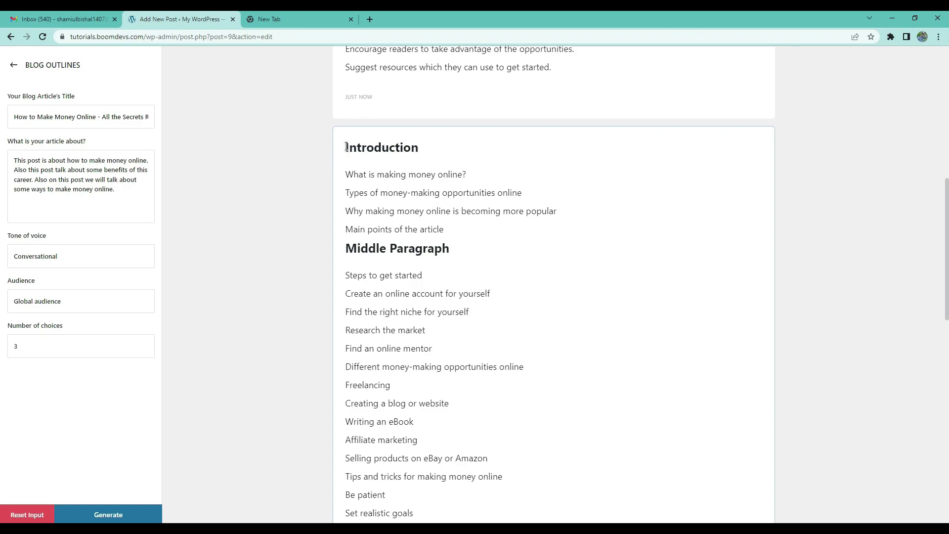
left_click(346, 144)
left_click_drag(346, 144, 491, 357)
scroll(491, 357, "down", 8)
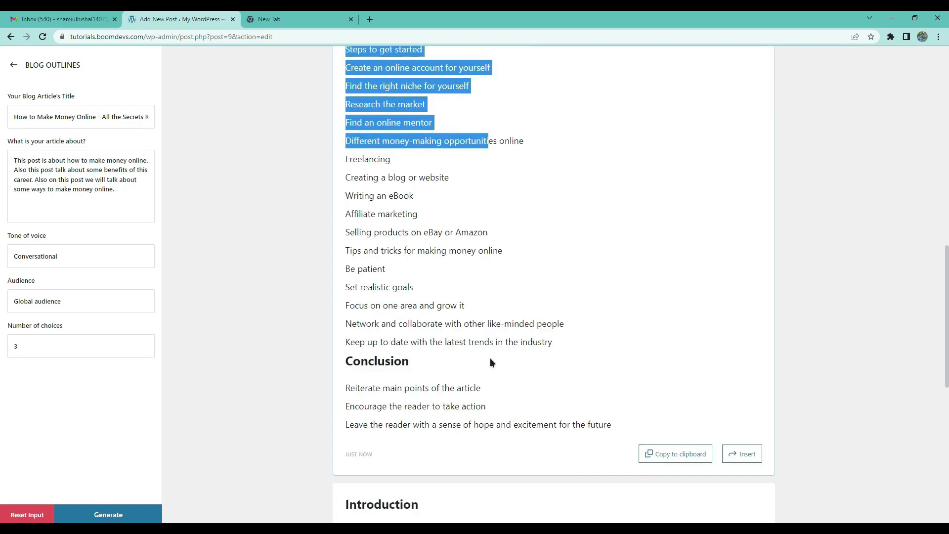
scroll(490, 358, "up", 2)
left_click(625, 356, "shift")
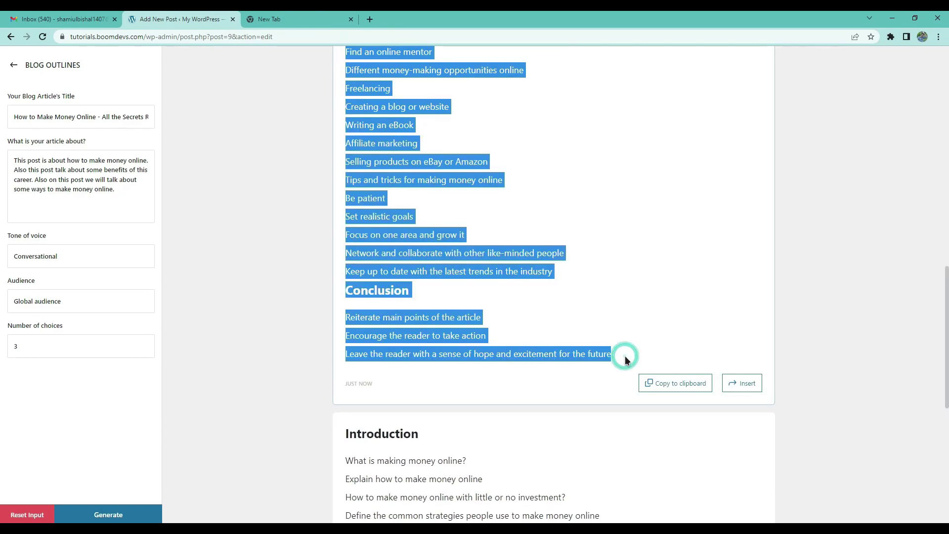
Step: Paste the copied outline into Notepad below the article description
left_click(170, 529)
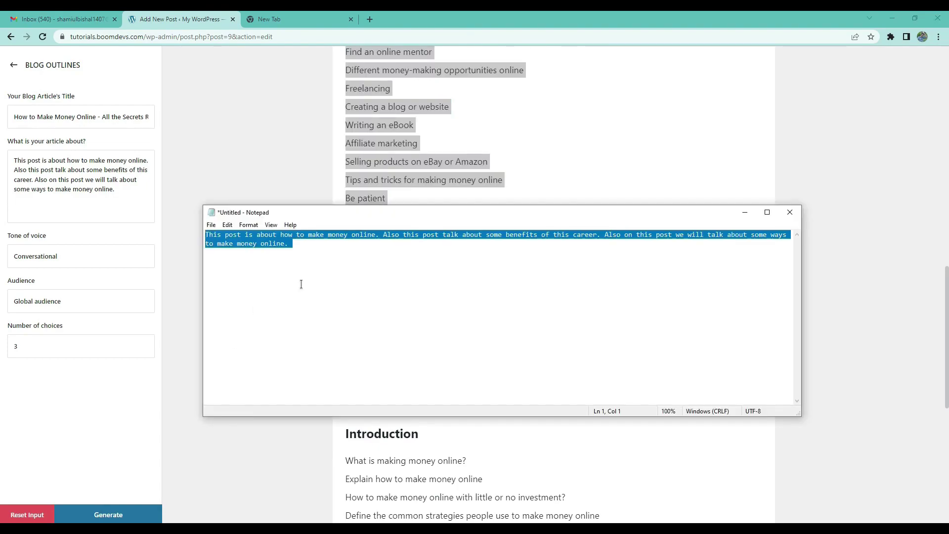
left_click(317, 252)
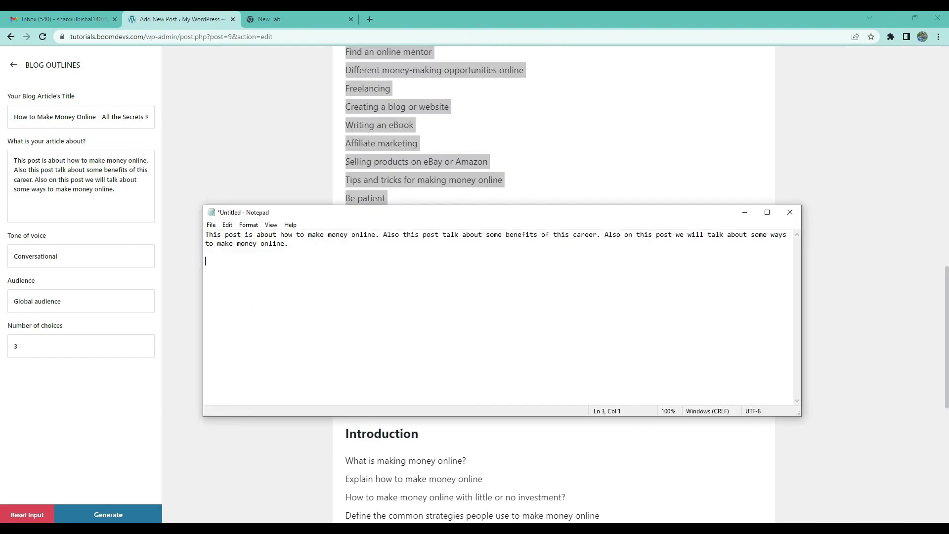
type("Introduction What is making money online? Types of money-making opportunities online Why making money online is becoming more popular Main points of the article Middle Paragraph Steps to get started Create an online account for yourself Find the right niche for yourself Research the market Find an online mentor Different money-making opportunities online Freelancing Creating a blog or website Writing an eBook Affiliate marketing Selling products on eBay or Amazon Tips and tricks for making money online Be patient Set realistic goals Focus on one area and grow it Network and collaborate with other like-minded people Keep up to date with the latest trends in the industry Conclusion Reiterate main points of the article Encourage the reader to take action Leave the reader with a sense of hope and excitement for the future")
scroll(285, 279, "up", 4)
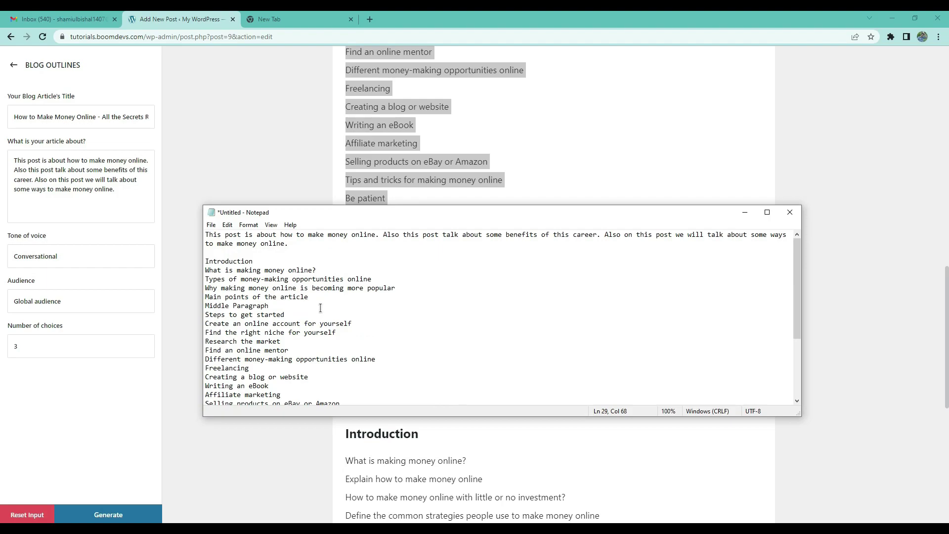
Step: Delete the Introduction, Middle Paragraph and Conclusion heading lines from the pasted outline
left_click(255, 261)
key("shift+Home")
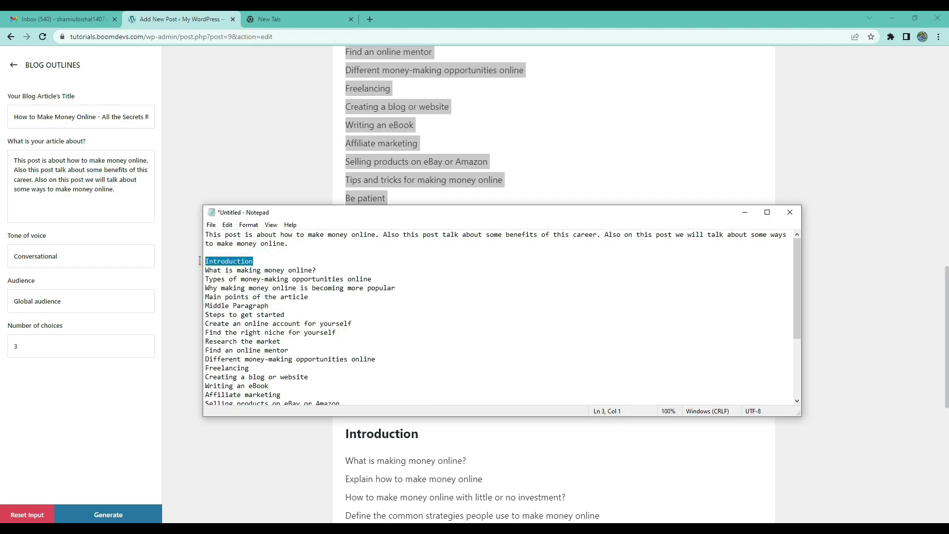
key("BackSpace")
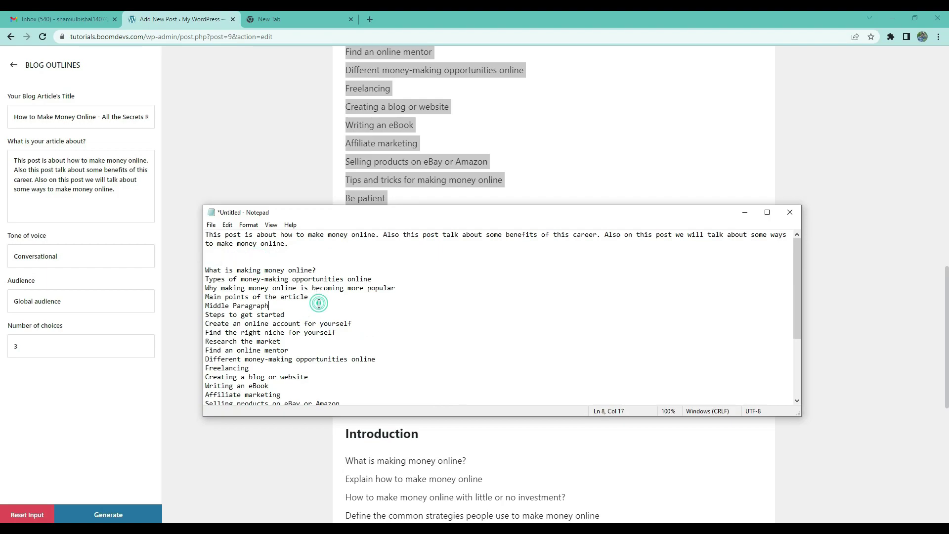
double_click(252, 305)
key("shift+Home")
key("BackSpace")
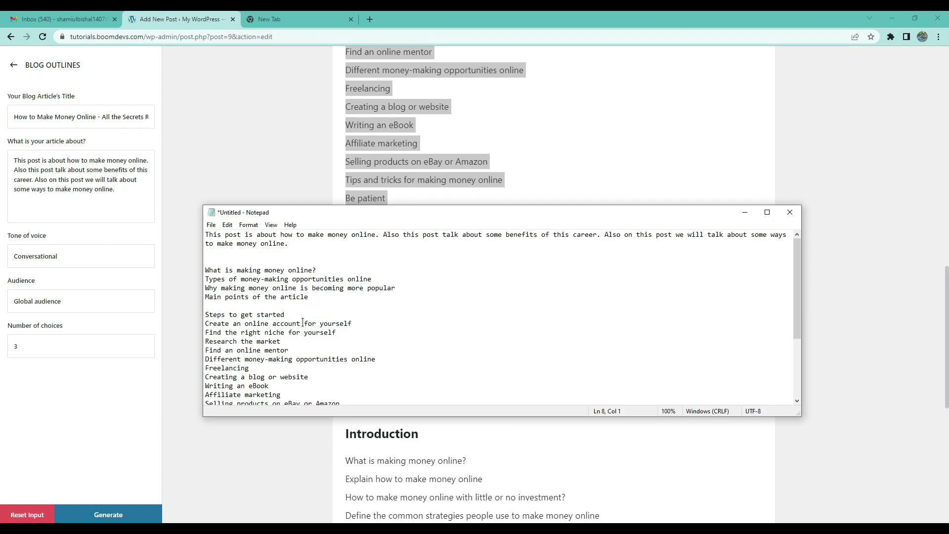
scroll(302, 322, "down", 2)
scroll(302, 322, "down", 2)
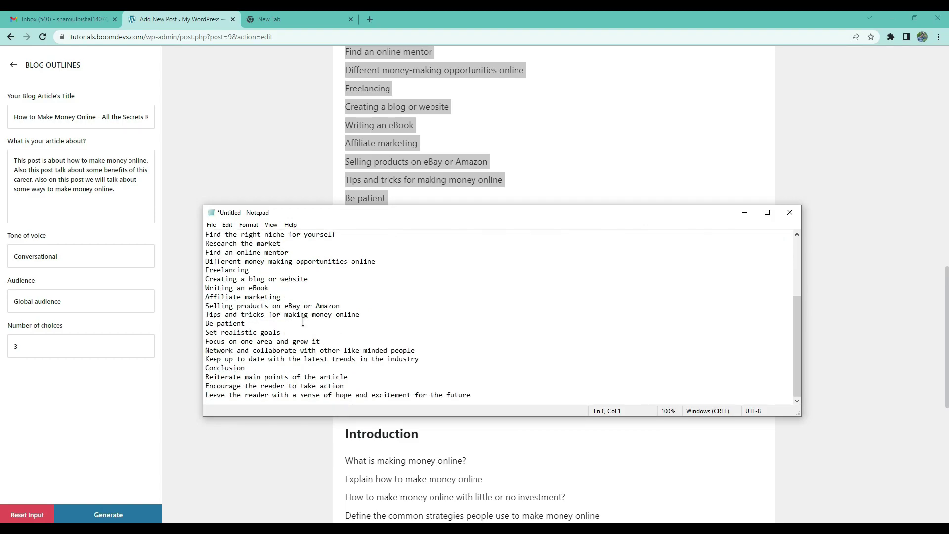
left_click(249, 368)
key("shift+Home")
key("BackSpace")
scroll(331, 318, "up", 3)
scroll(331, 318, "up", 1)
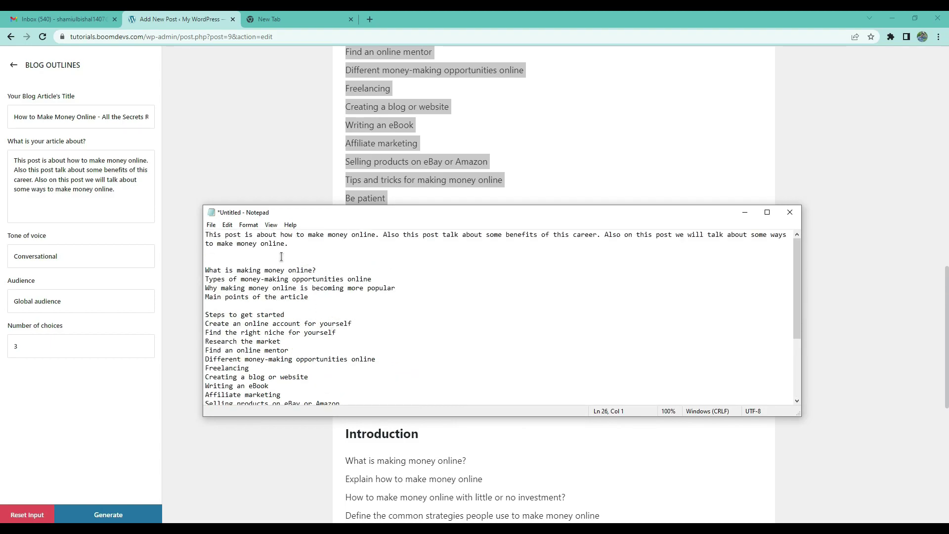
left_click(13, 69)
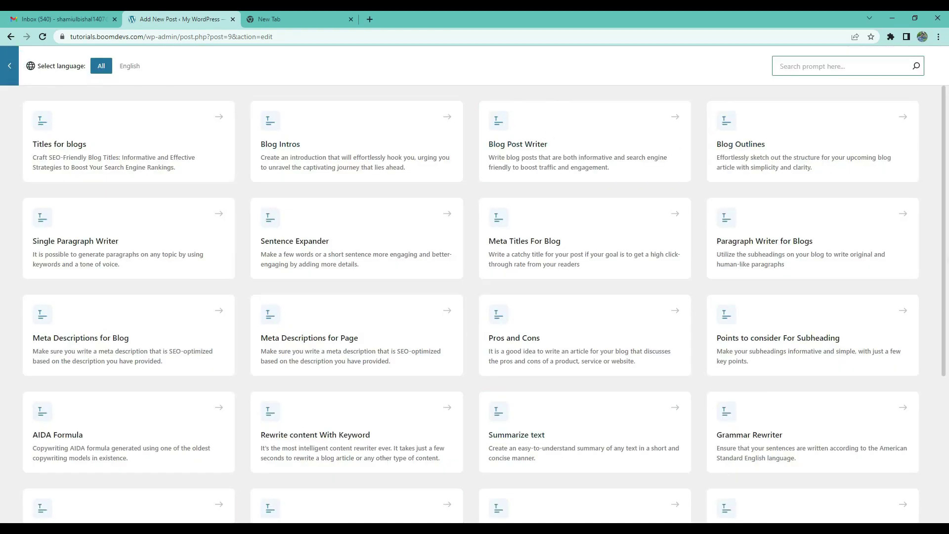
Step: Add 'What is making money online?' below the intro as an H2 heading, with a new block after it
key("alt+Tab")
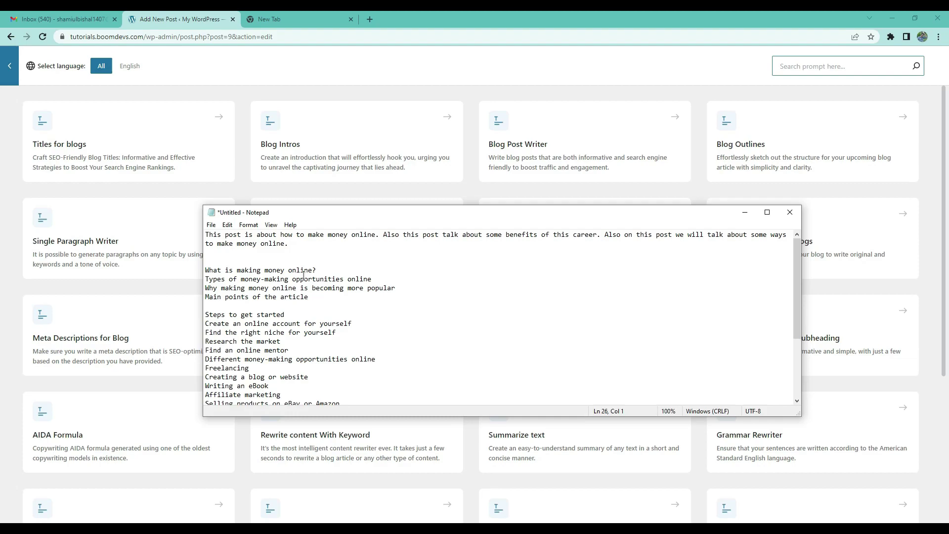
left_click_drag(325, 269, 204, 268)
key("ctrl+c")
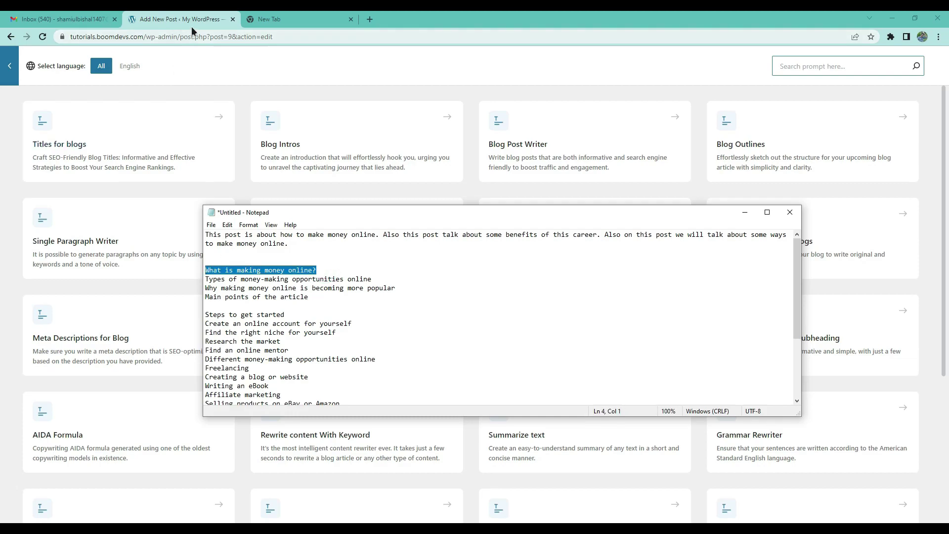
left_click(10, 67)
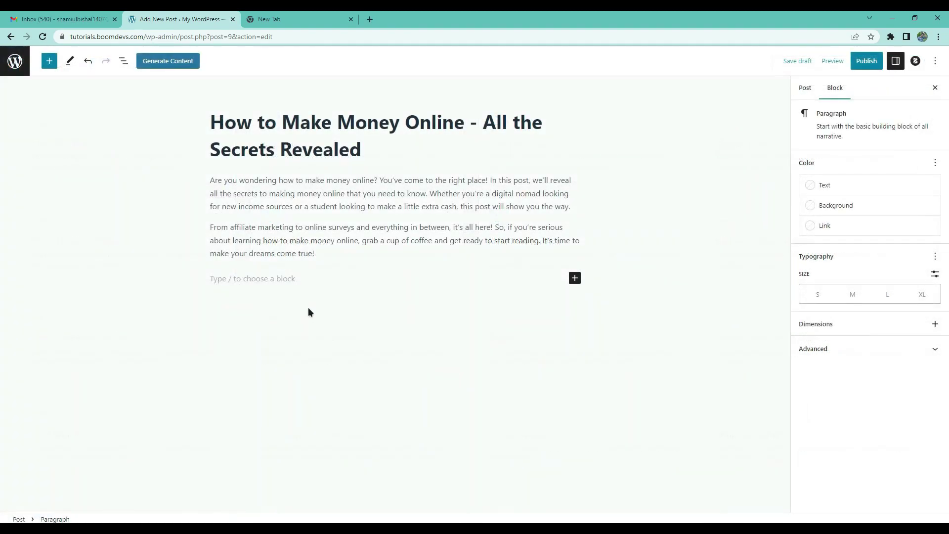
key("ctrl+v")
left_click(222, 254)
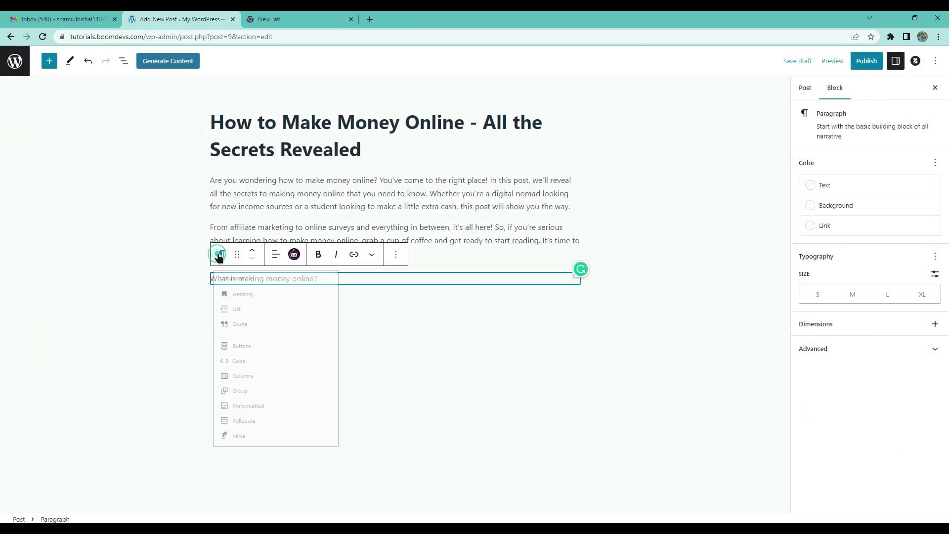
left_click(250, 303)
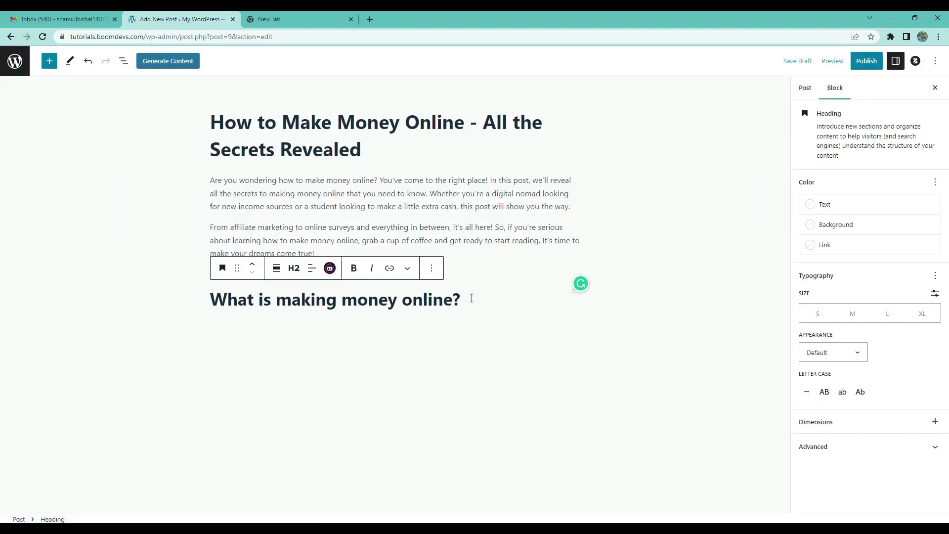
key("Return")
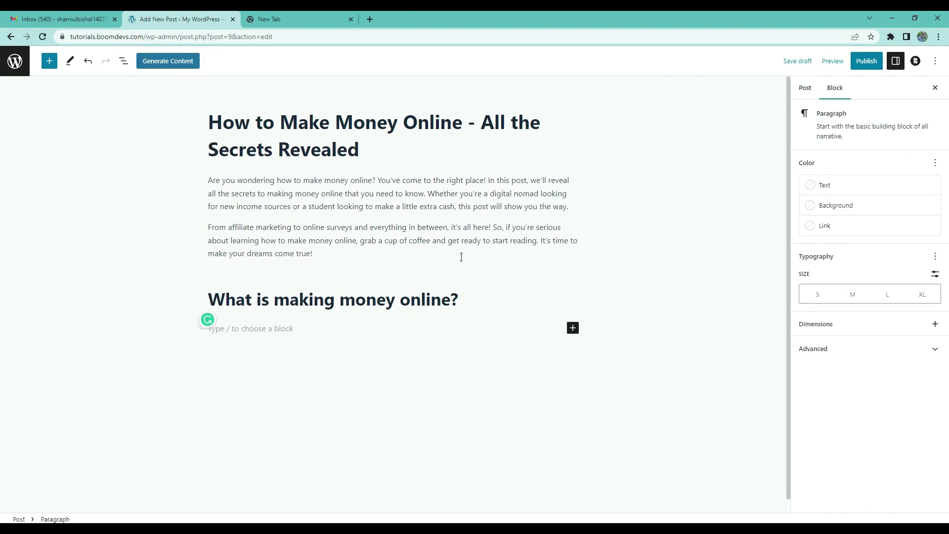
left_click(173, 61)
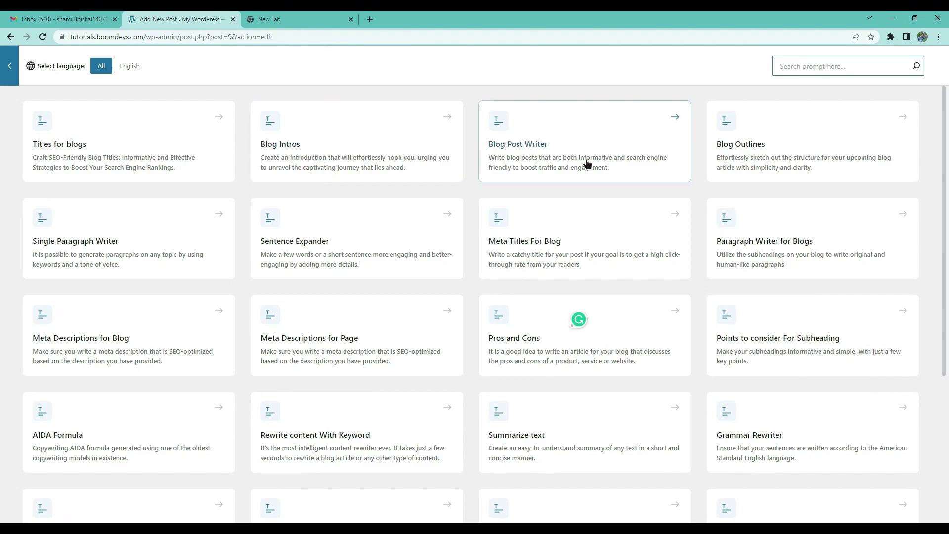
Step: In Single Paragraph Writer, set topic 'This paragraph is about What is making money online?' and matching keyword
left_click(135, 259)
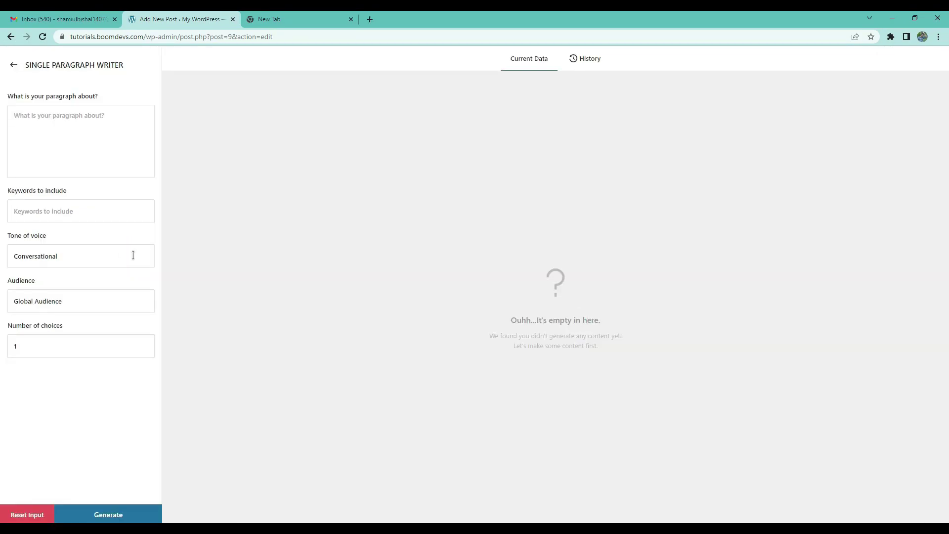
left_click(190, 529)
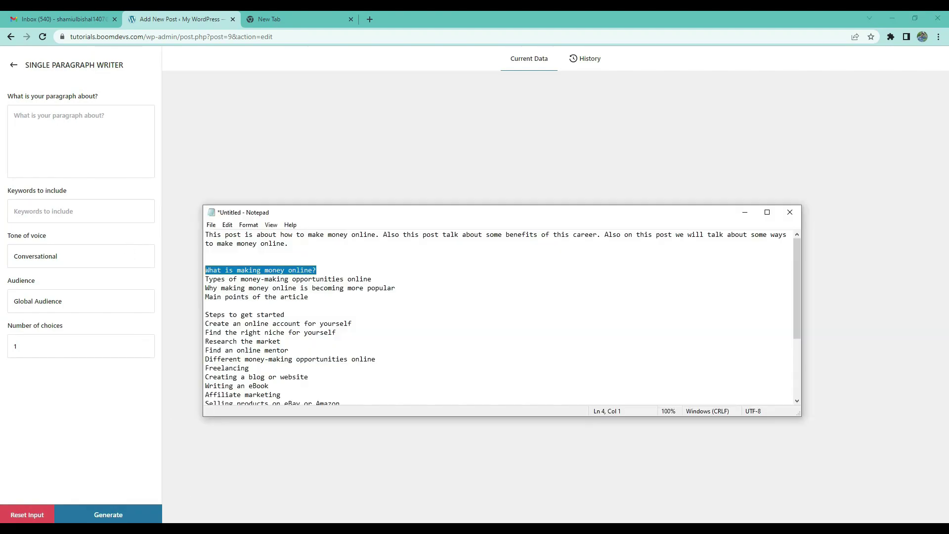
left_click_drag(327, 270, 201, 273)
key("ctrl+c")
left_click(86, 134)
type("Th")
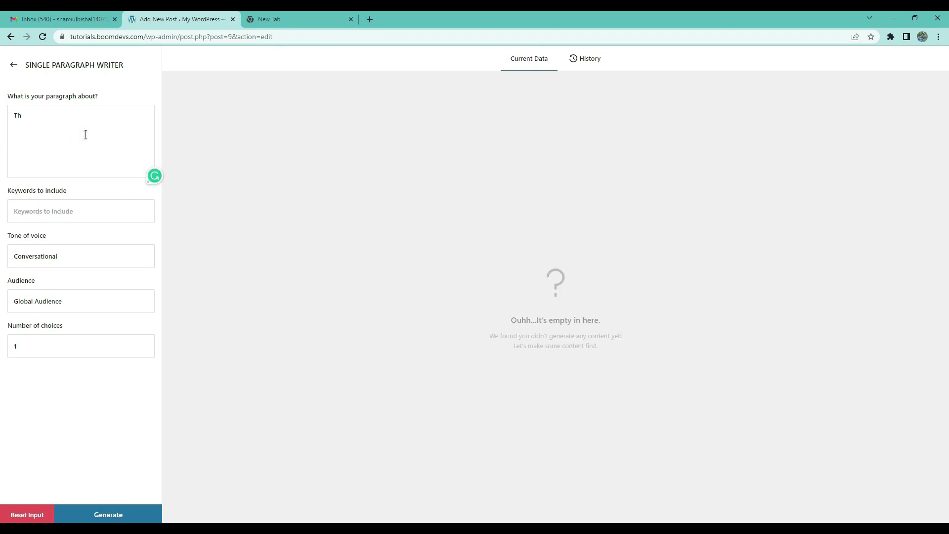
type("is paragraph is about")
key("ctrl+v")
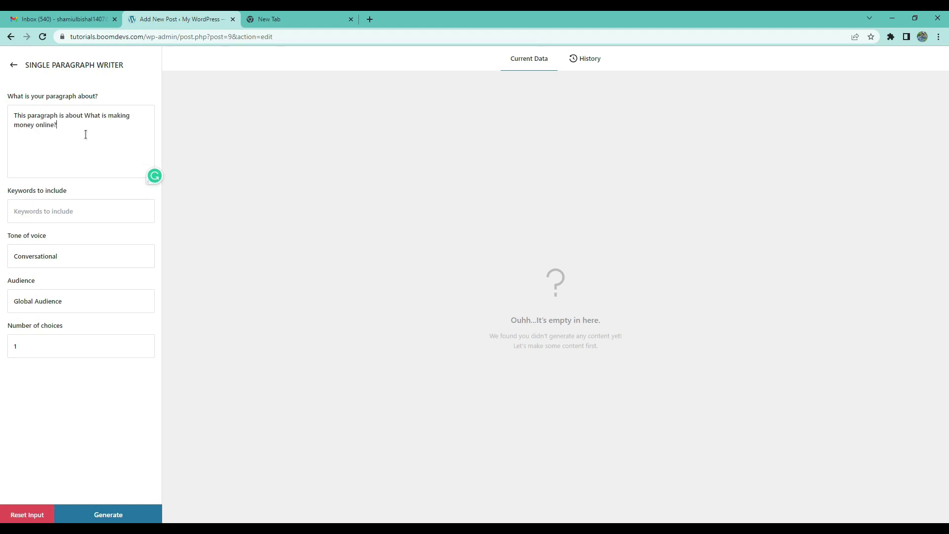
left_click(88, 219)
key("ctrl+v")
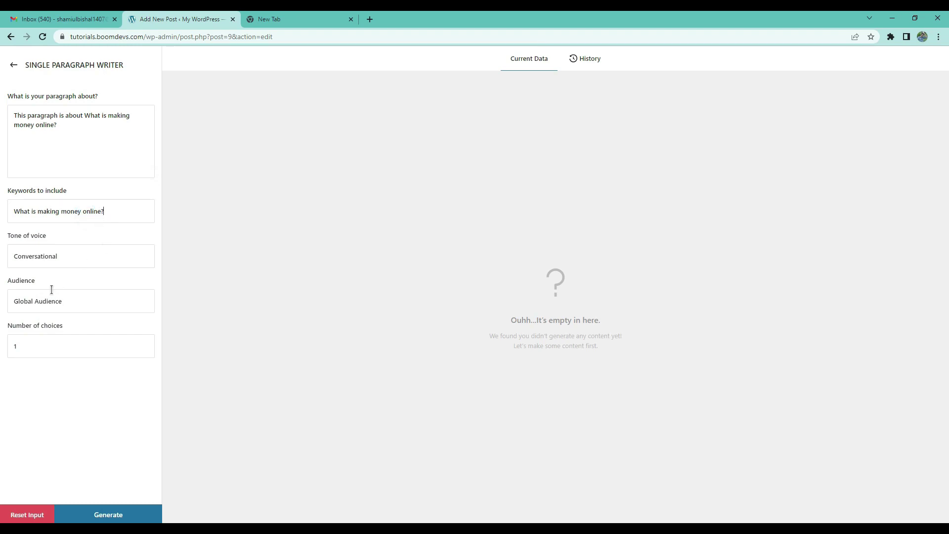
Step: Keep the Conversational tone, set 3 choices, and generate the paragraphs
left_click(77, 257)
left_click_drag(76, 256, 4, 266)
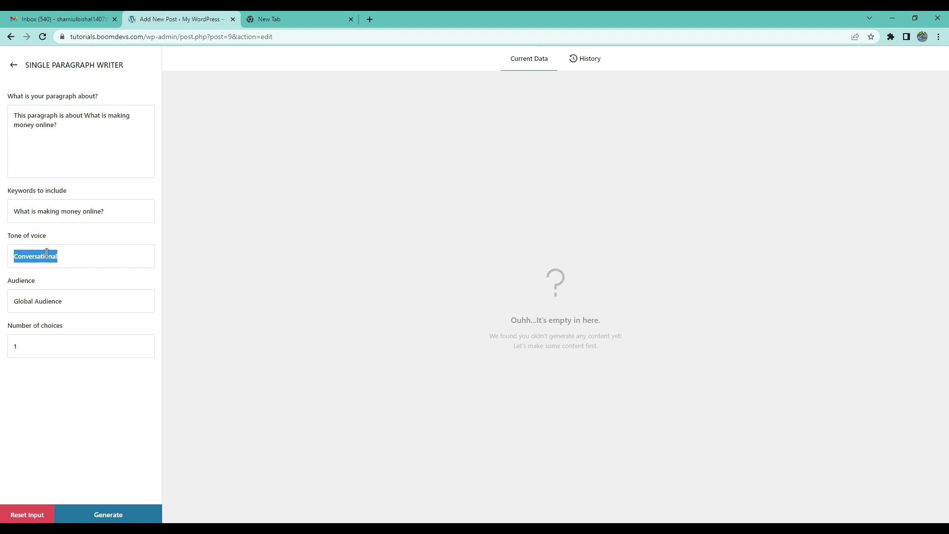
left_click(144, 343)
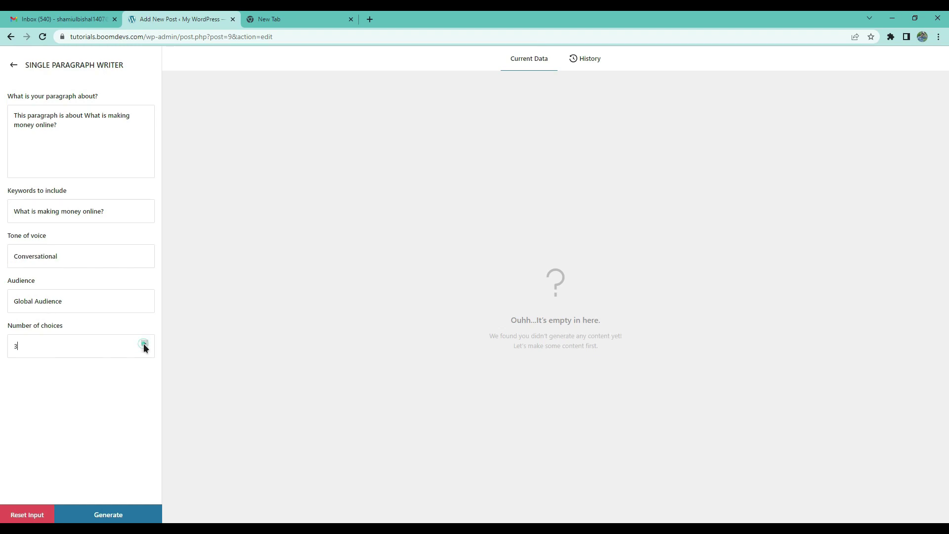
left_click(144, 343)
left_click(124, 509)
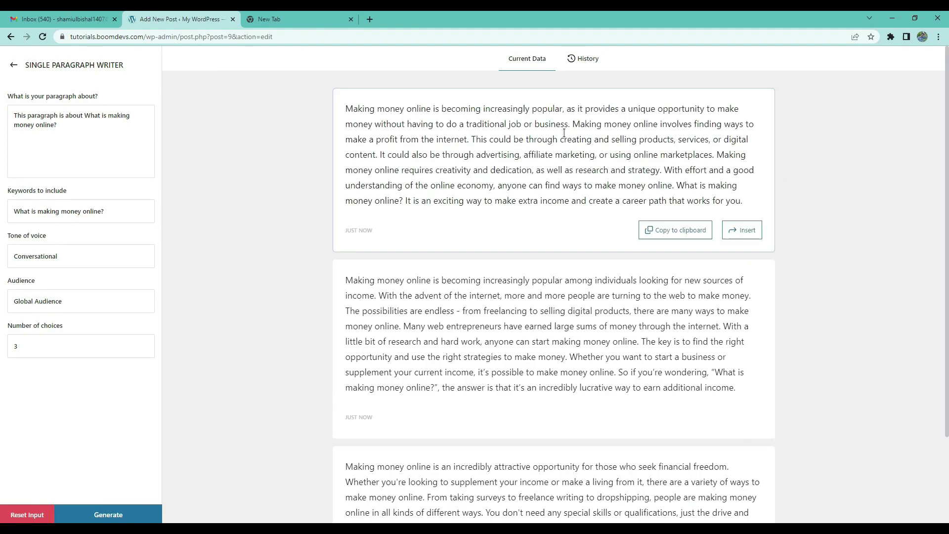
Step: Insert the first generated paragraph under the heading and delete the leftover empty block
left_click_drag(476, 110, 560, 117)
left_click_drag(374, 125, 536, 124)
left_click(536, 124)
scroll(589, 201, "down", 2)
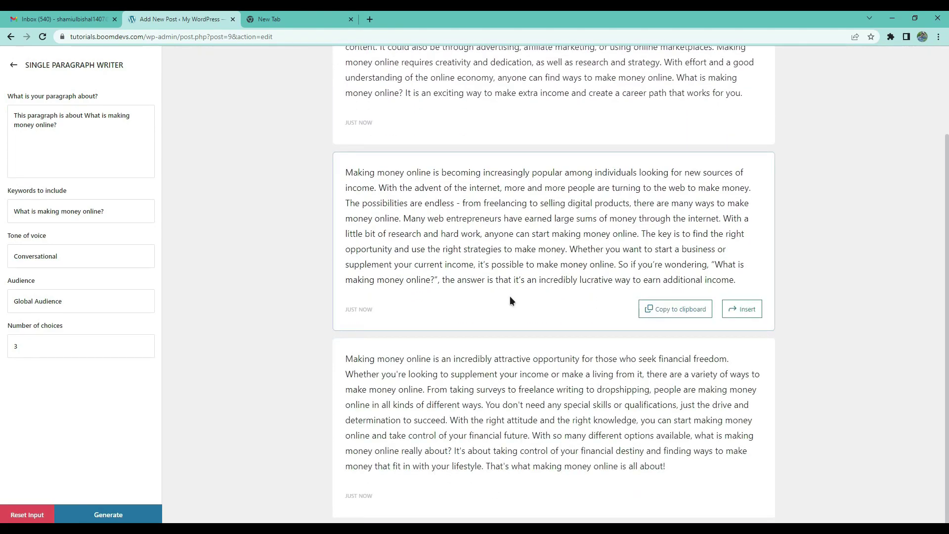
scroll(506, 293, "up", 2)
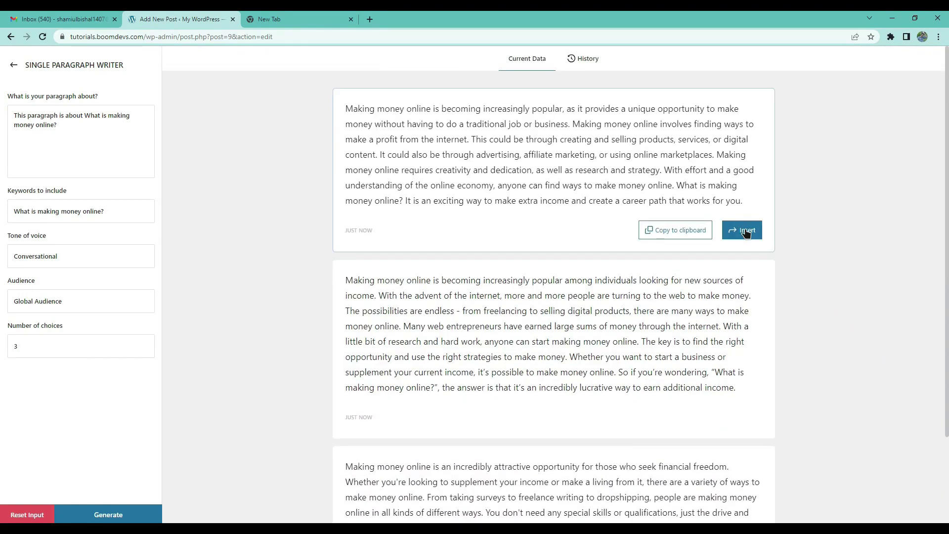
left_click(746, 231)
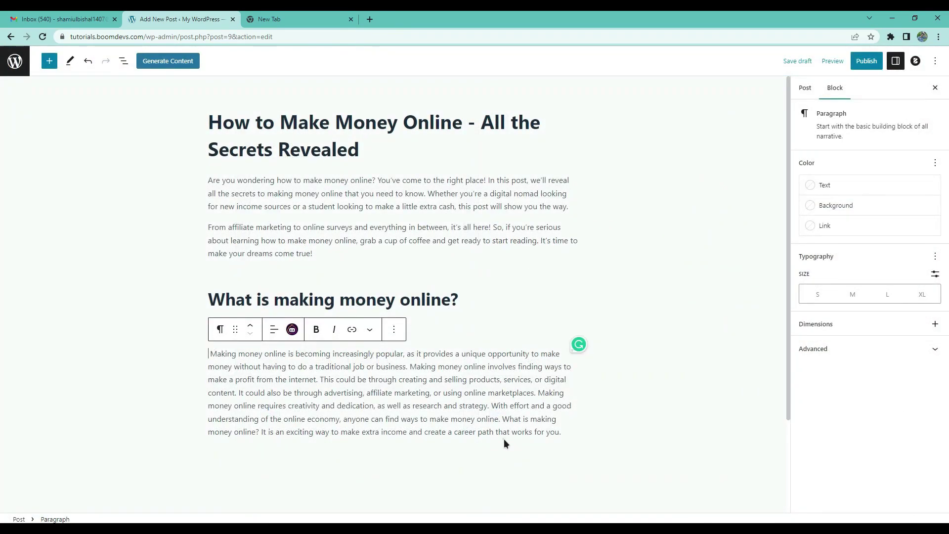
left_click(619, 446)
left_click(224, 328)
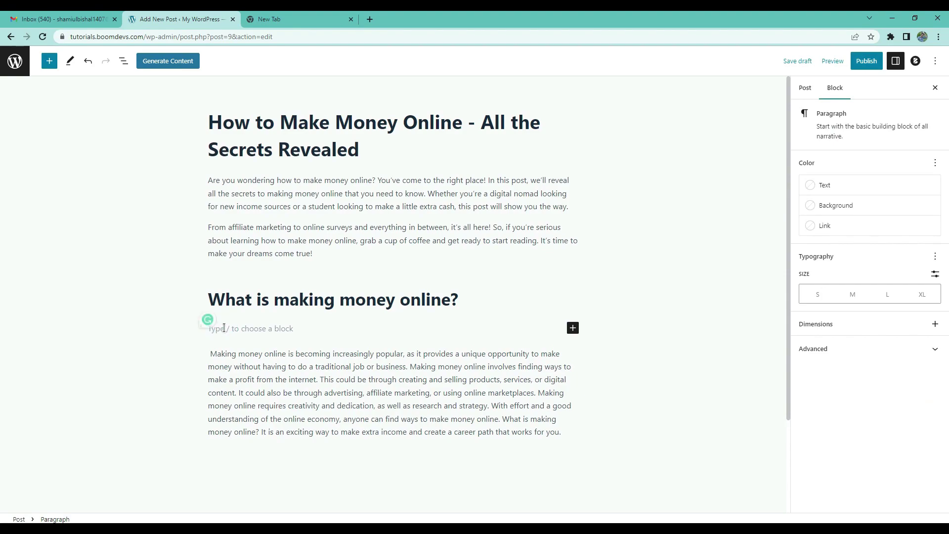
key("BackSpace")
Step: Add the outline line 'Types of money-making opportunities online' after the paragraph as an H2 heading
left_click(564, 424)
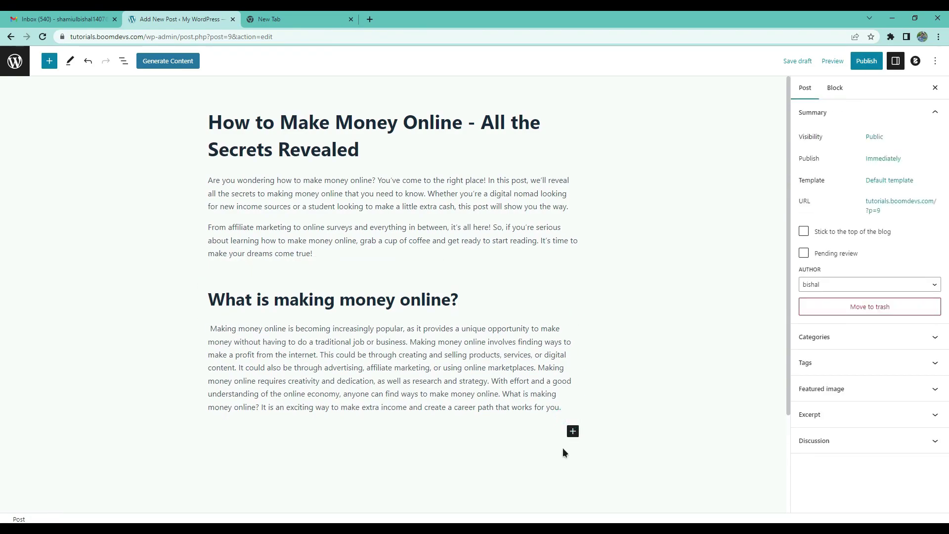
left_click(562, 449)
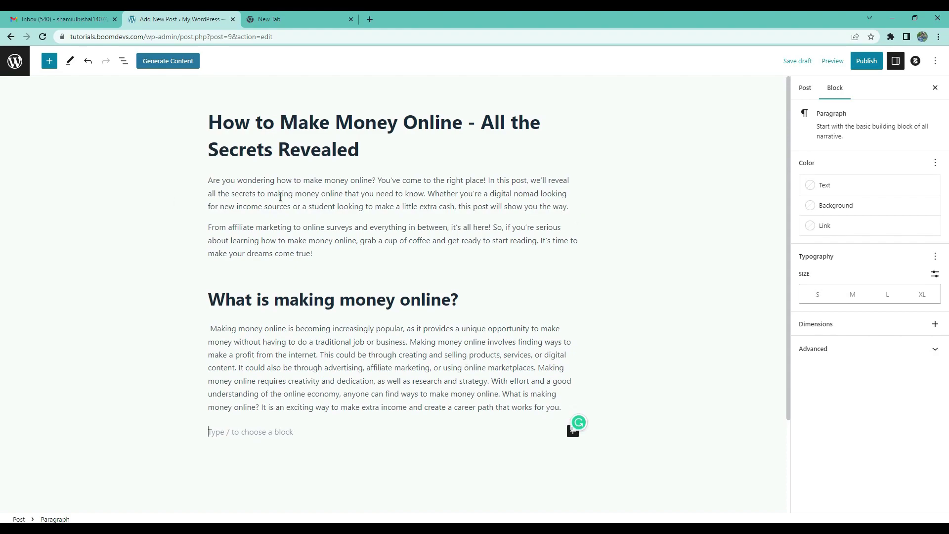
left_click(163, 520)
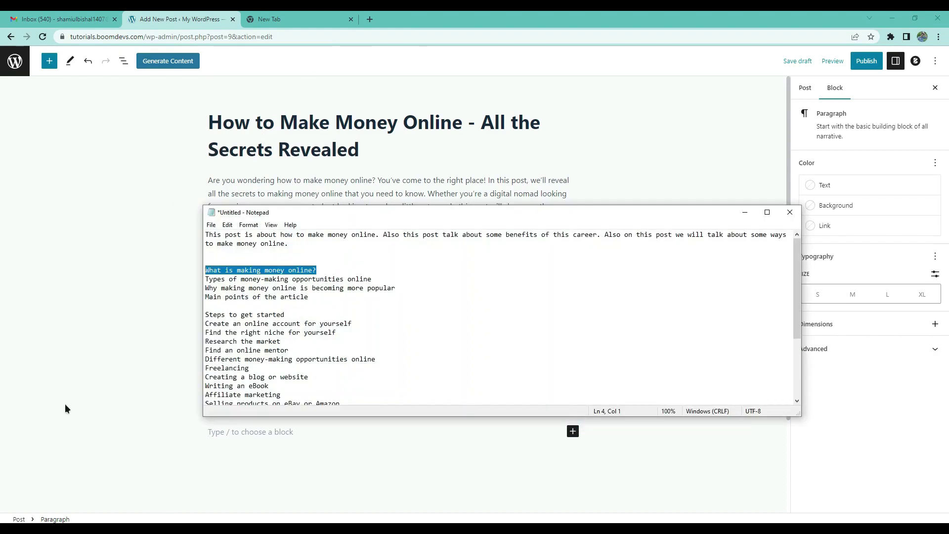
left_click_drag(372, 279, 270, 280)
left_click(372, 279)
key("shift+Home")
key("ctrl+c")
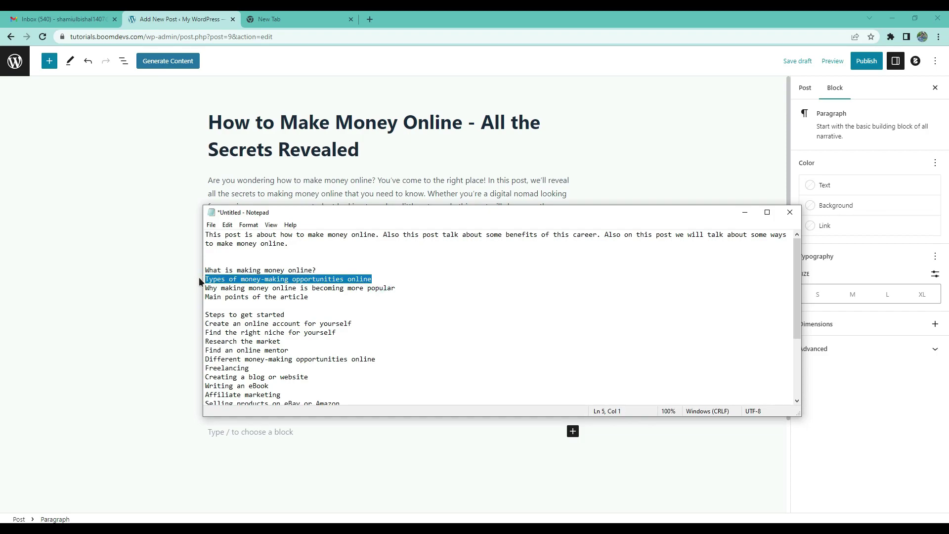
left_click(138, 157)
left_click(227, 432)
key("ctrl+v")
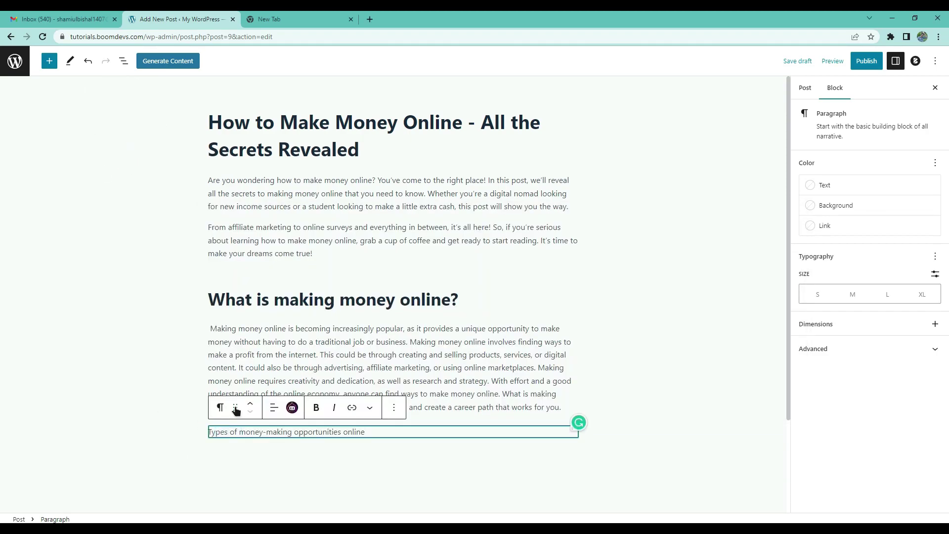
left_click(220, 407)
left_click(253, 227)
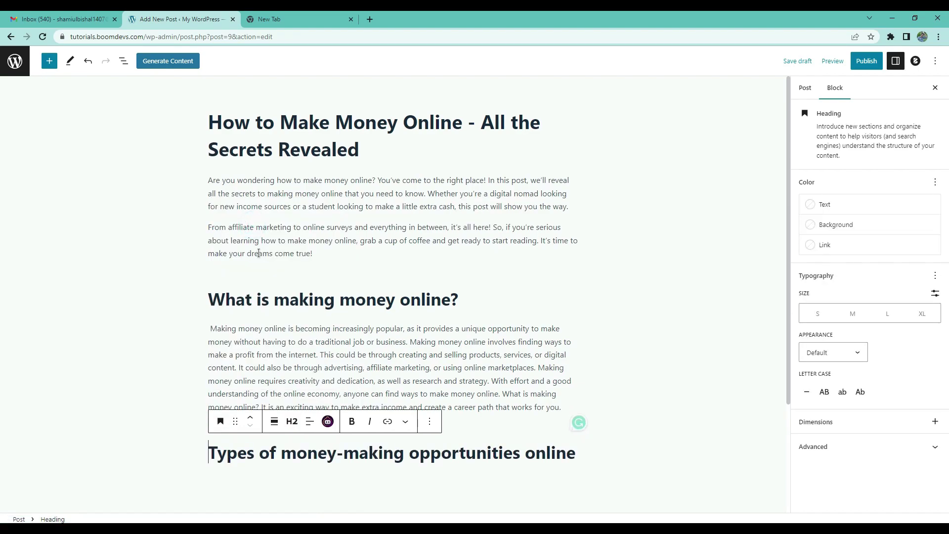
Step: In the Single Paragraph Writer, enter topic 'This paragraphs is about' and the pasted heading as keyword, then generate
left_click(170, 64)
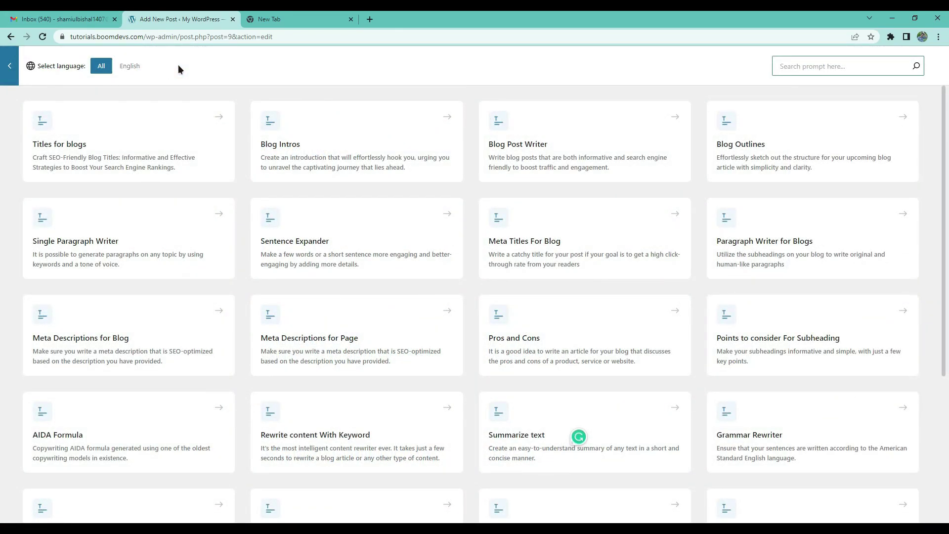
left_click(148, 224)
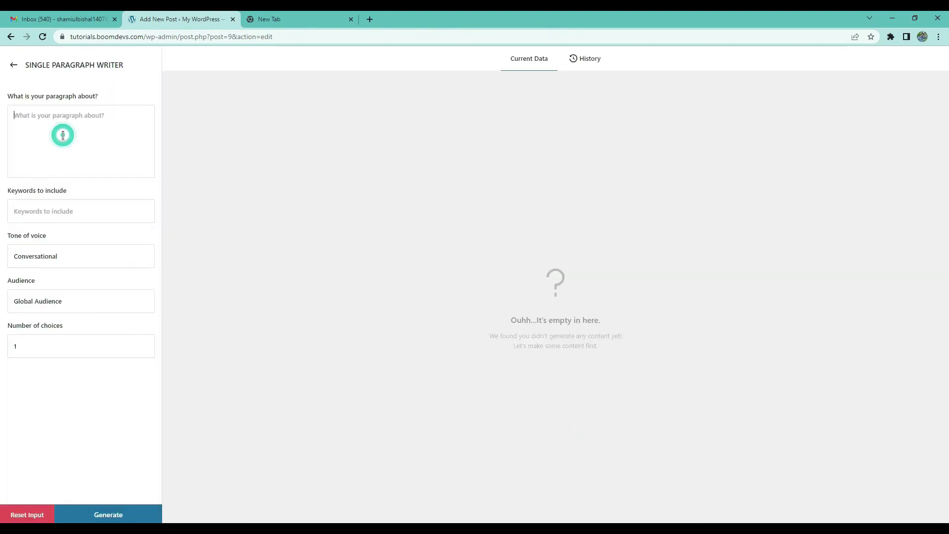
left_click(15, 116)
type("This paragraphs is ")
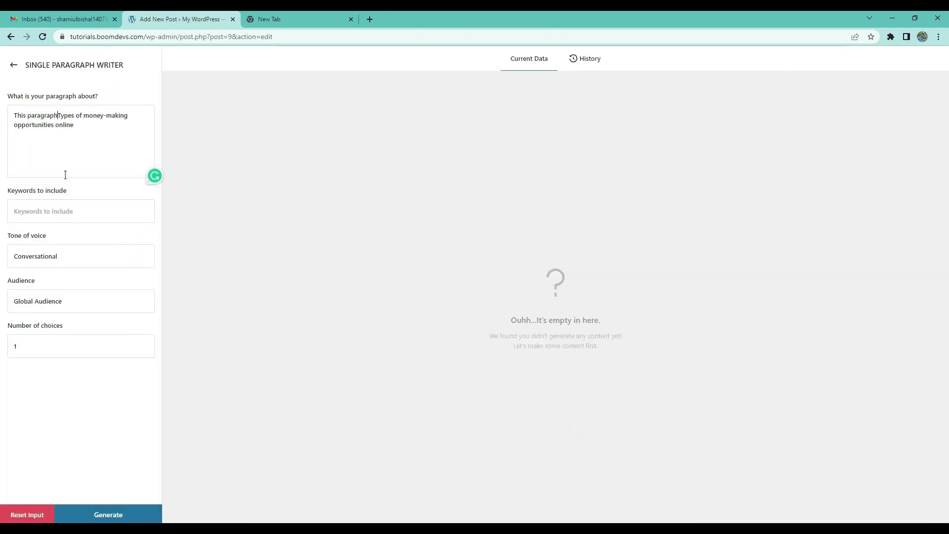
type("about")
left_click(81, 214)
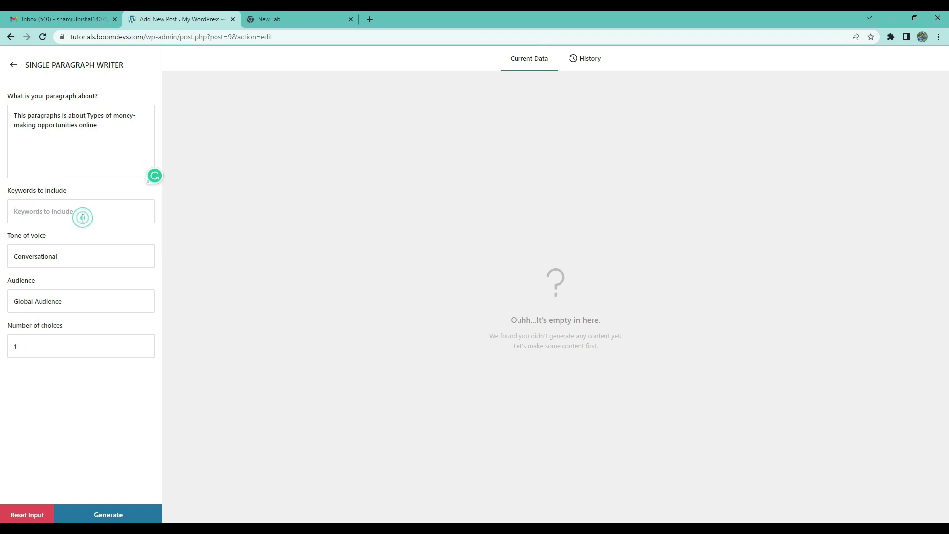
key("ctrl+v")
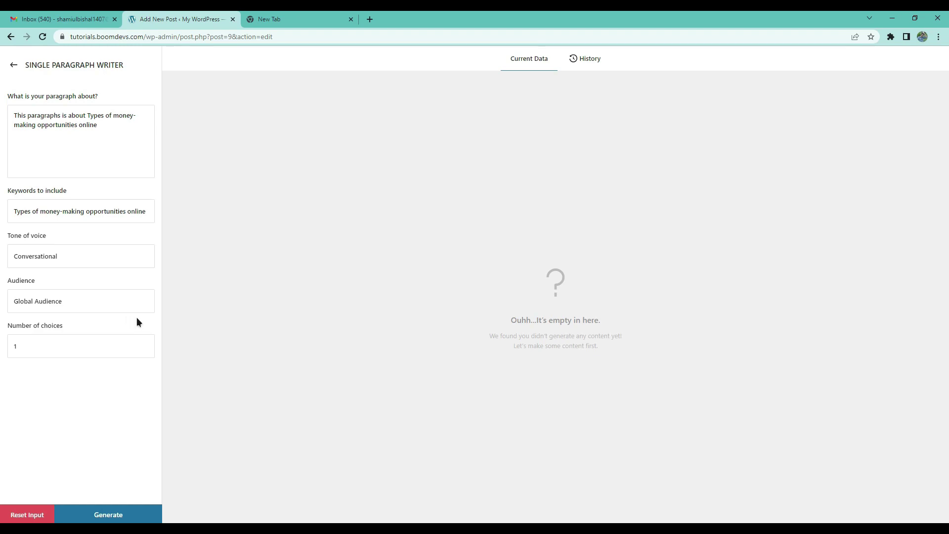
left_click(145, 342)
left_click(141, 513)
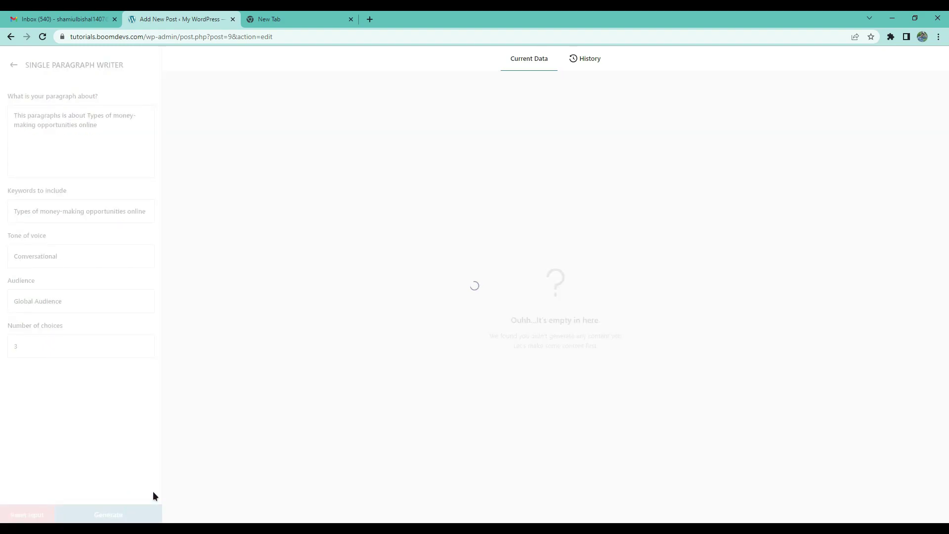
Step: Insert the third generated paragraph under the 'Types of money-making opportunities online' heading
scroll(485, 248, "down", 2)
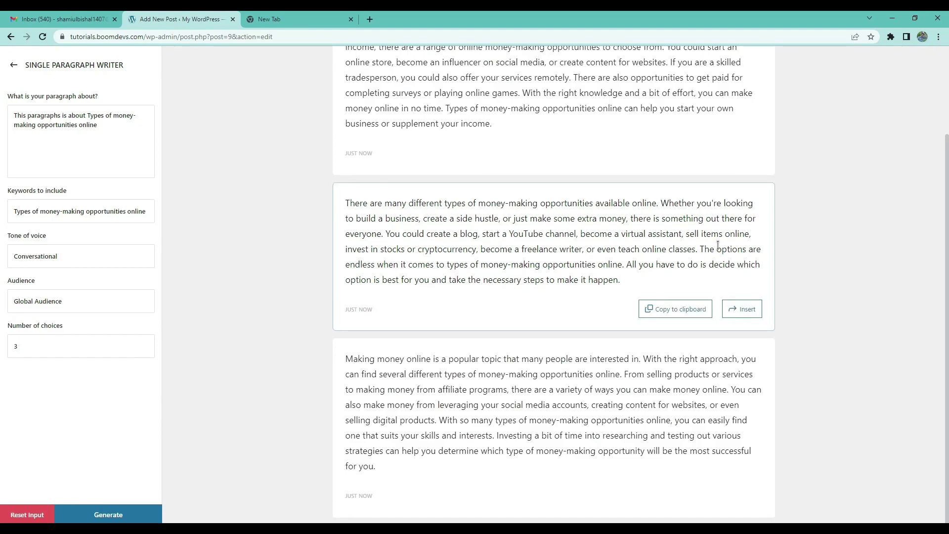
scroll(497, 239, "up", 2)
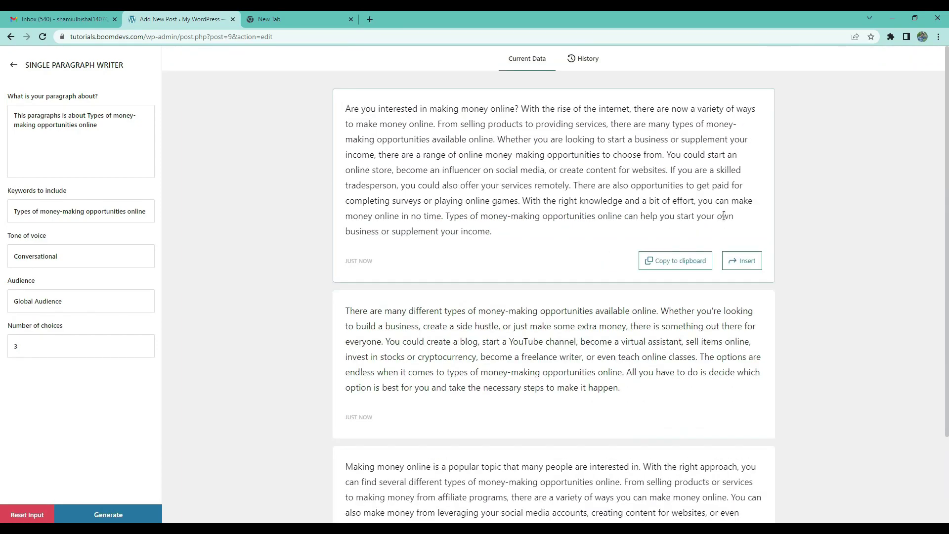
scroll(724, 216, "down", 2)
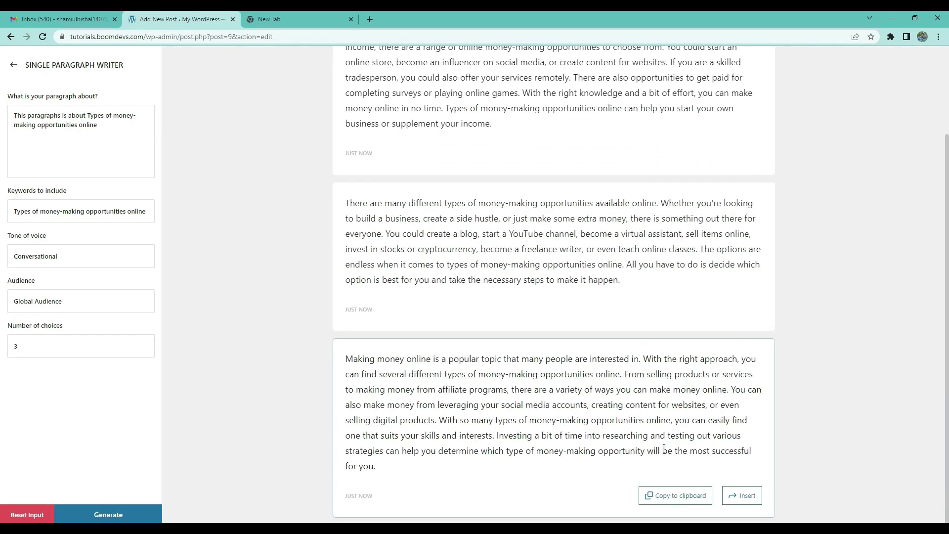
left_click(742, 496)
scroll(586, 370, "down", 3)
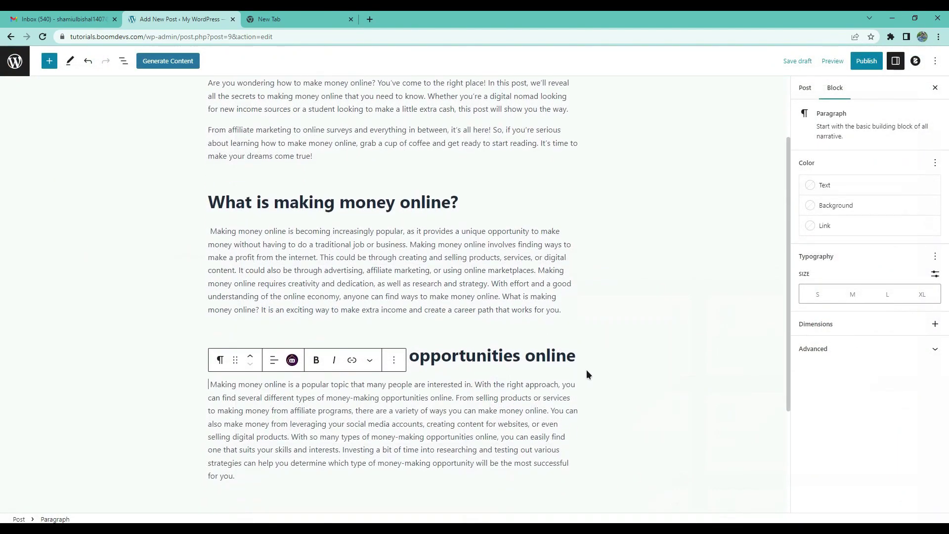
Step: Add 'Why making money online is becoming more popular' from the notes as a heading at the post's end
left_click(571, 393)
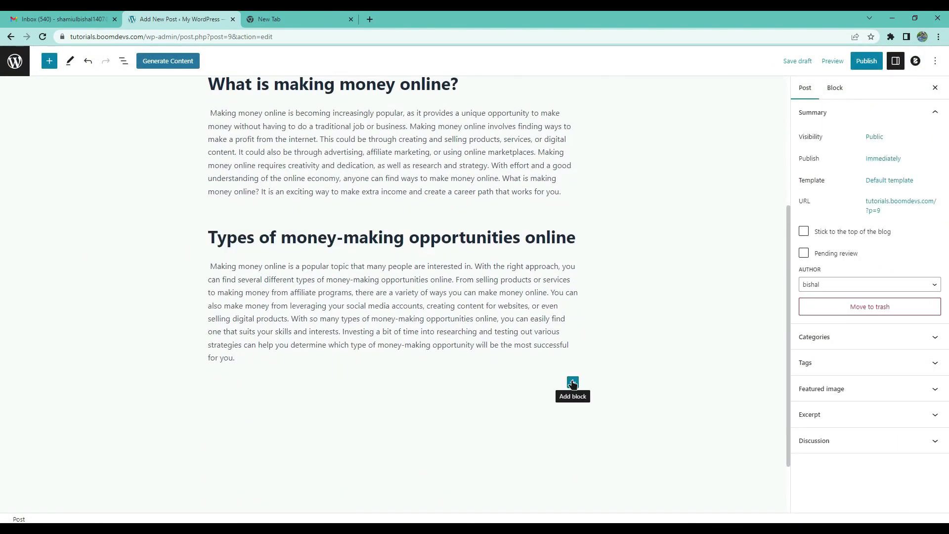
key("alt+Tab")
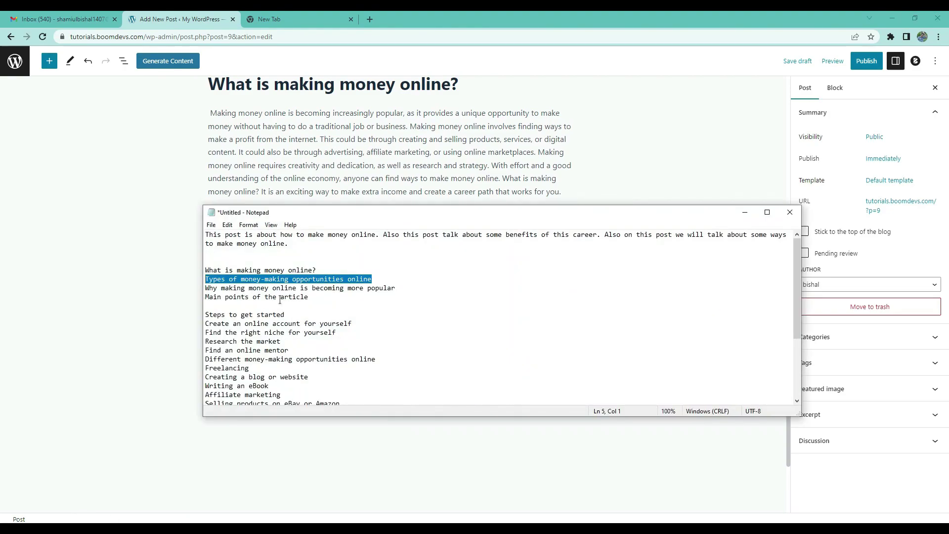
left_click_drag(397, 288, 195, 287)
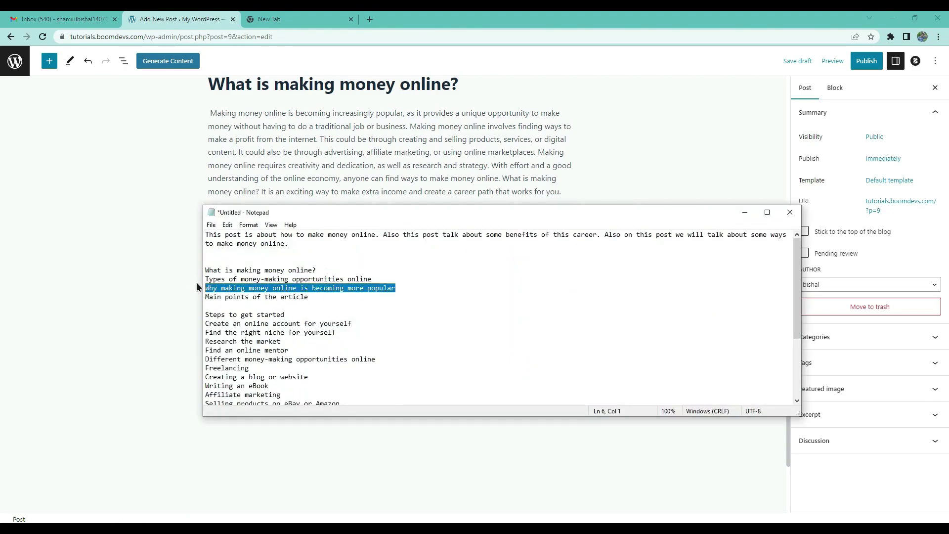
key("ctrl+c")
left_click(228, 443)
left_click(457, 385)
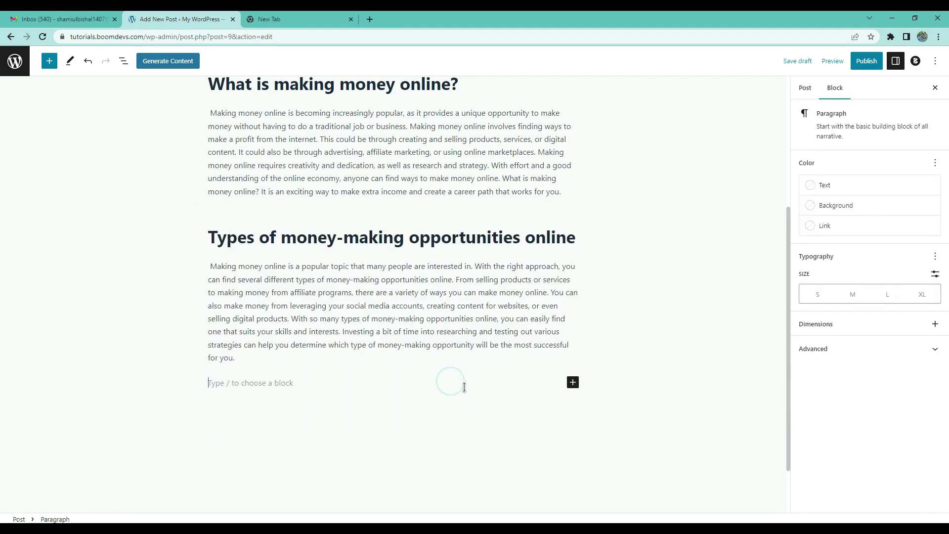
key("ctrl+v")
triple_click(322, 384)
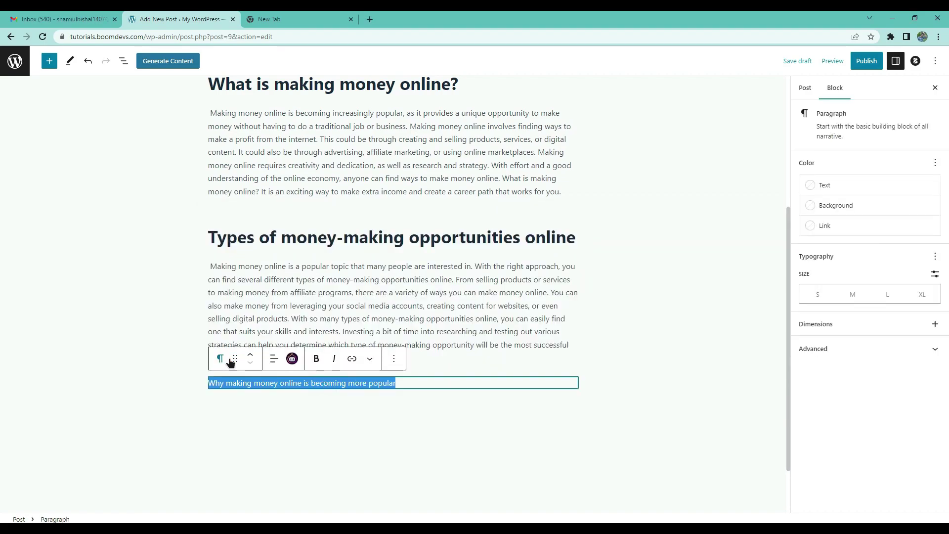
left_click(220, 358)
left_click(263, 184)
Step: Generate four Single Paragraph Writer options using that heading as topic and keywords
left_click(169, 61)
left_click(92, 136)
type("this")
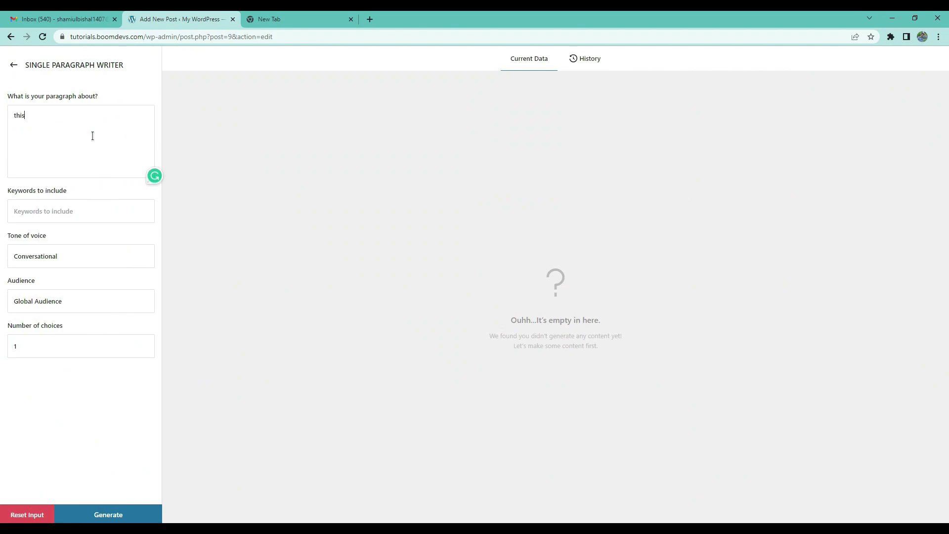
type(" paragraph is about")
key("ctrl+v")
left_click(95, 208)
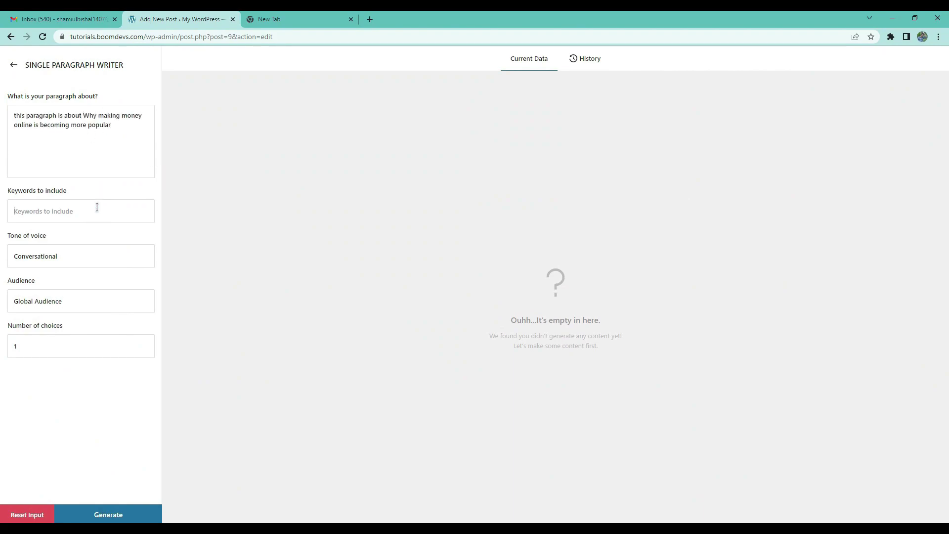
key("ctrl+v")
left_click(145, 342)
left_click(144, 342)
left_click(144, 342)
left_click(135, 514)
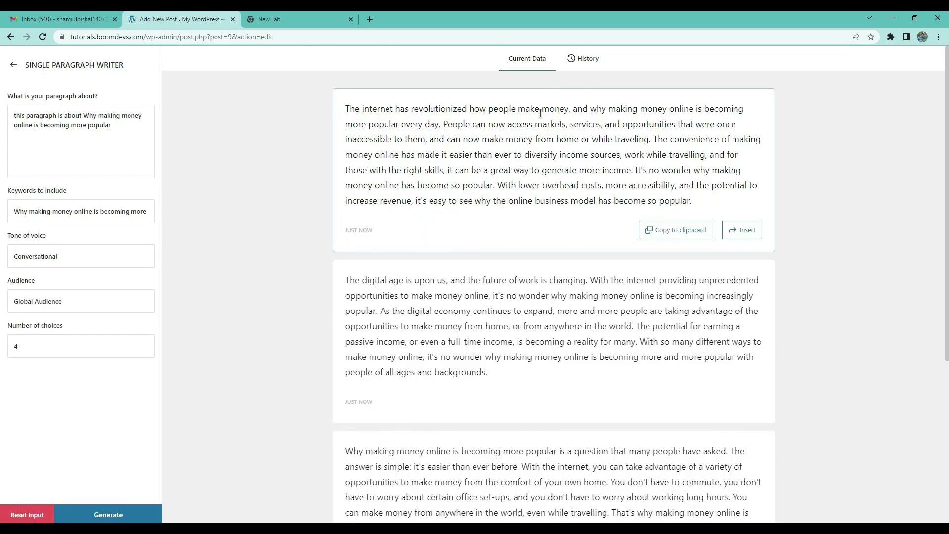
scroll(776, 120, "down", 3)
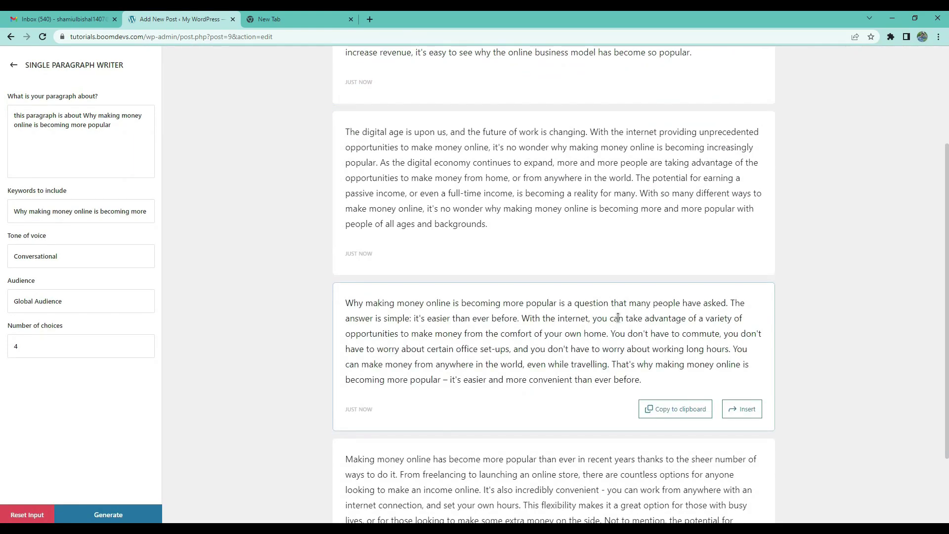
scroll(662, 316, "down", 2)
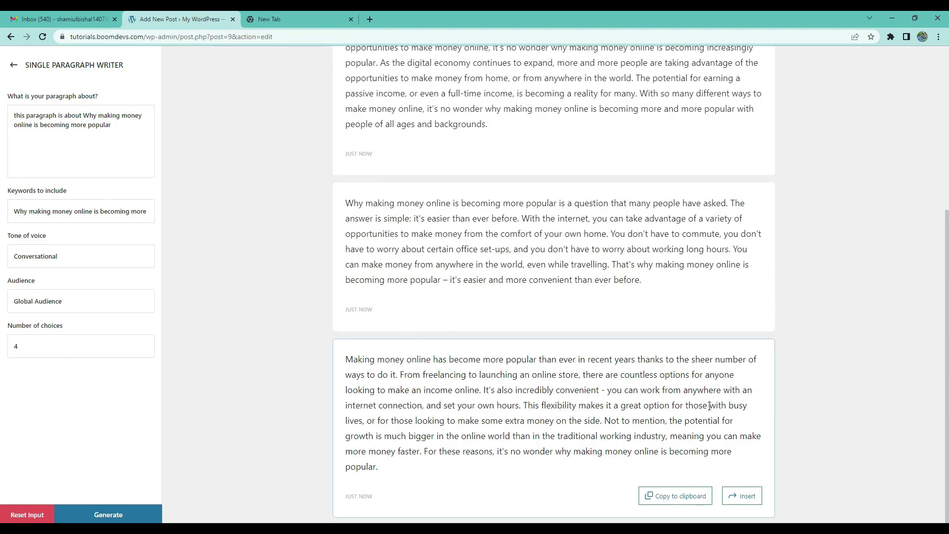
Step: Insert the fourth generated paragraph under the heading and add an empty block after it
left_click(743, 496)
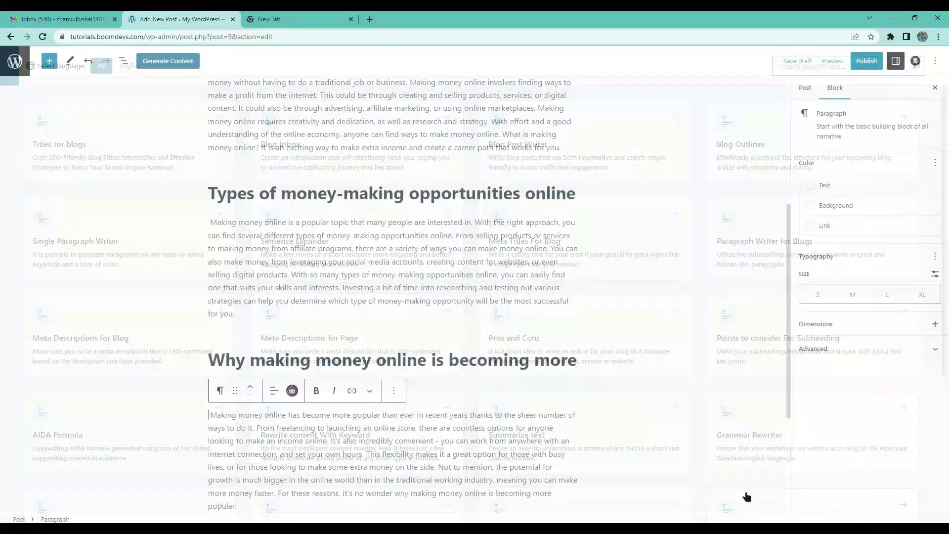
scroll(549, 380, "down", 3)
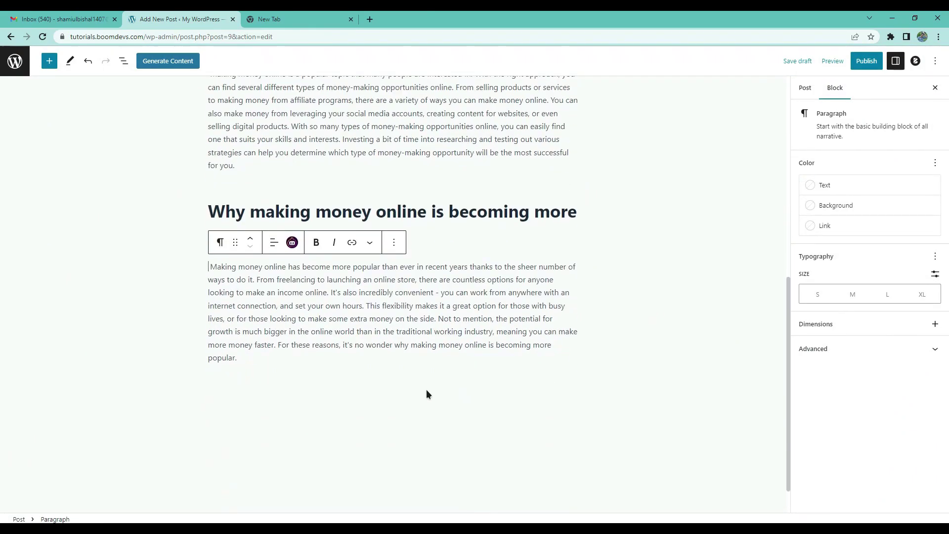
left_click(399, 390)
scroll(379, 321, "up", 8)
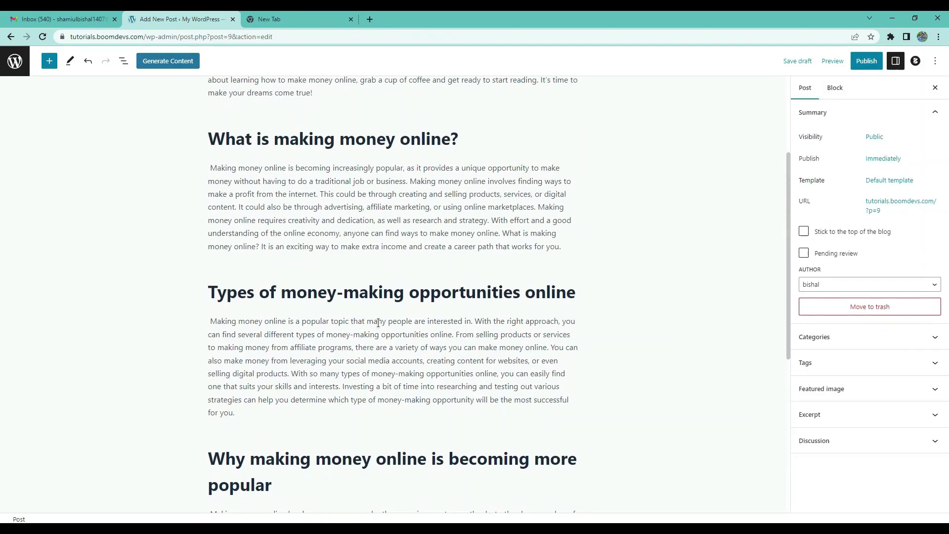
scroll(379, 321, "down", 5)
scroll(379, 322, "down", 5)
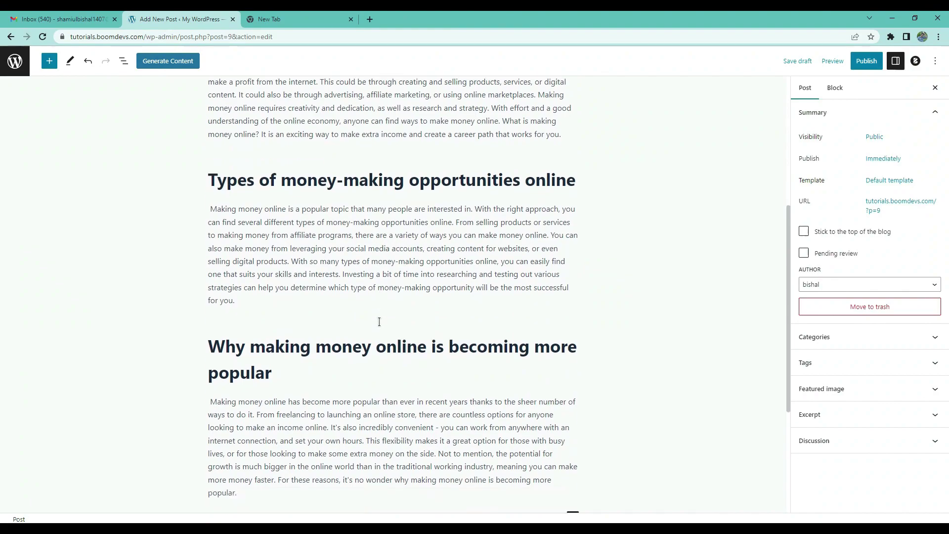
left_click(299, 315)
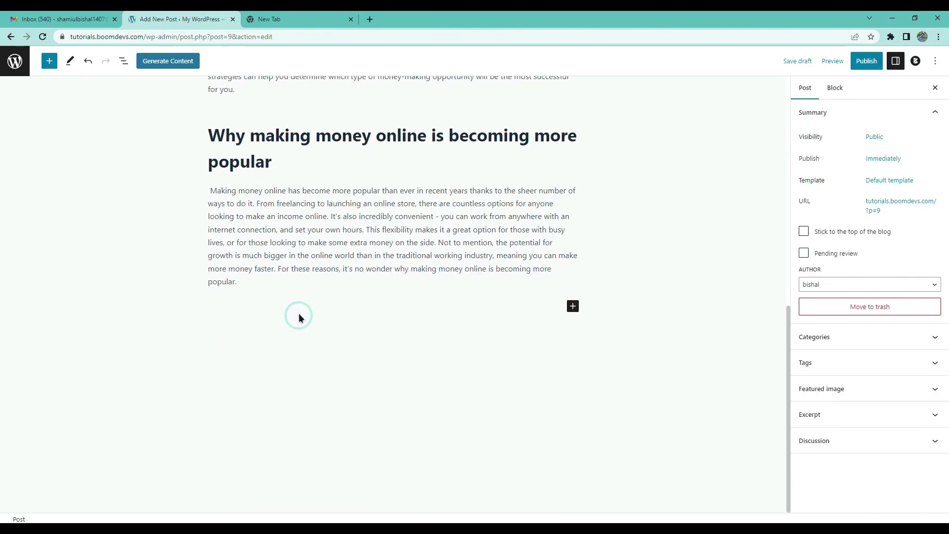
left_click(339, 310)
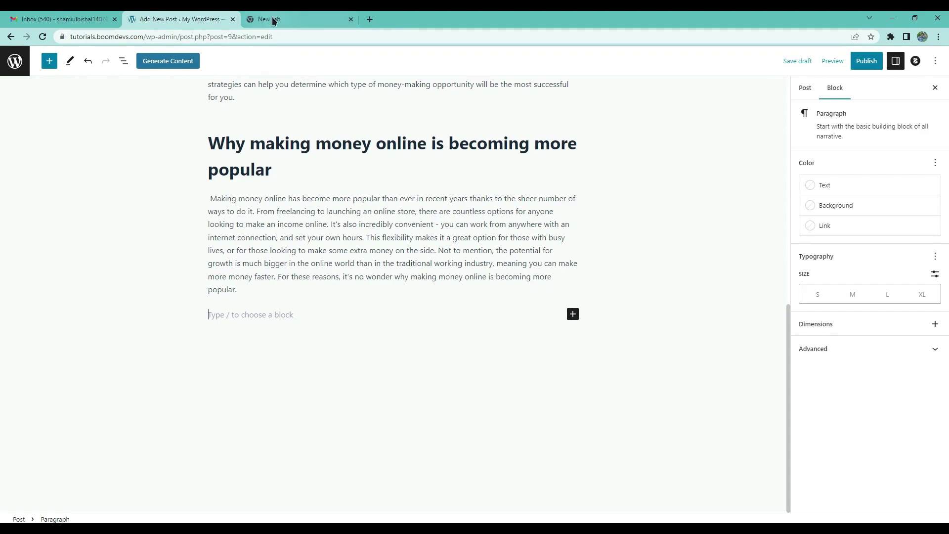
Step: In Paragraph Writer for Blogs, paste 'Different money-making opportunities online' from the notes as the title
left_click(170, 62)
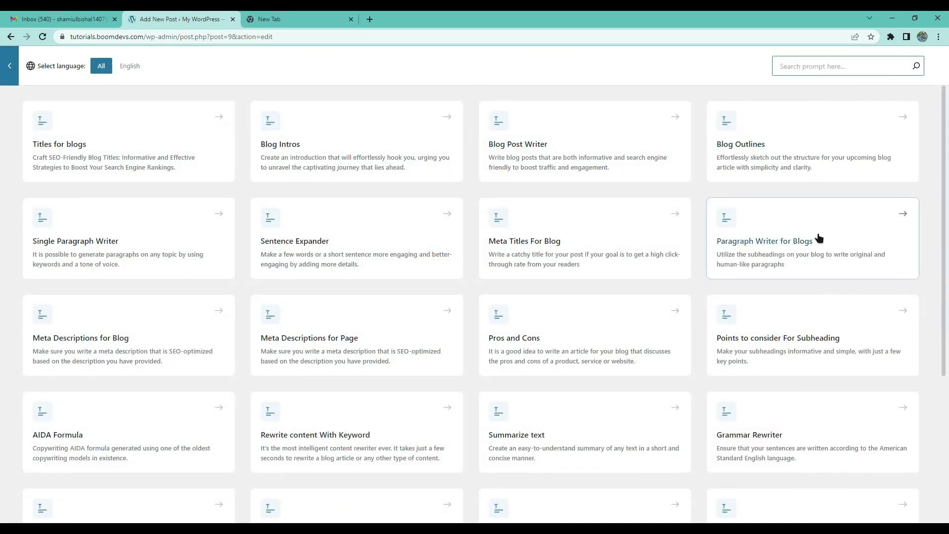
left_click(819, 250)
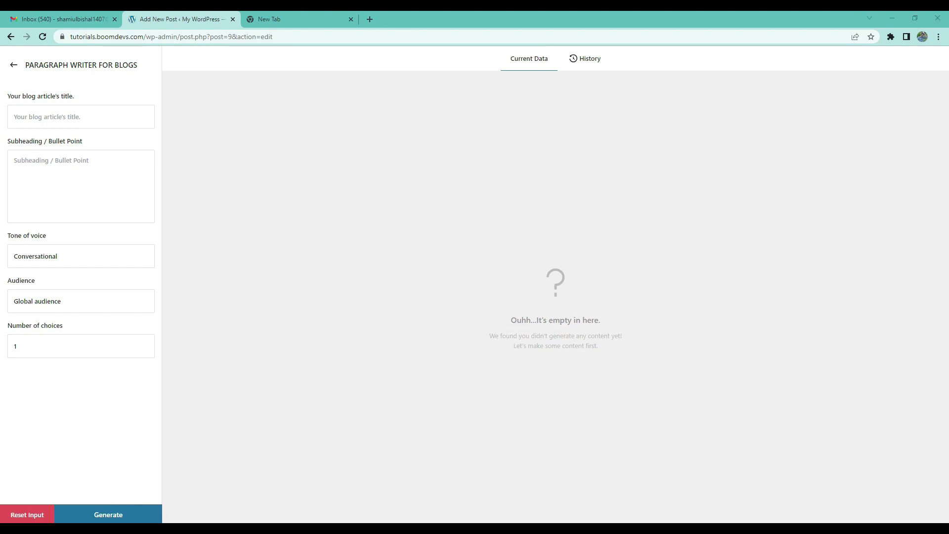
key("alt+Tab")
left_click_drag(381, 262, 189, 265)
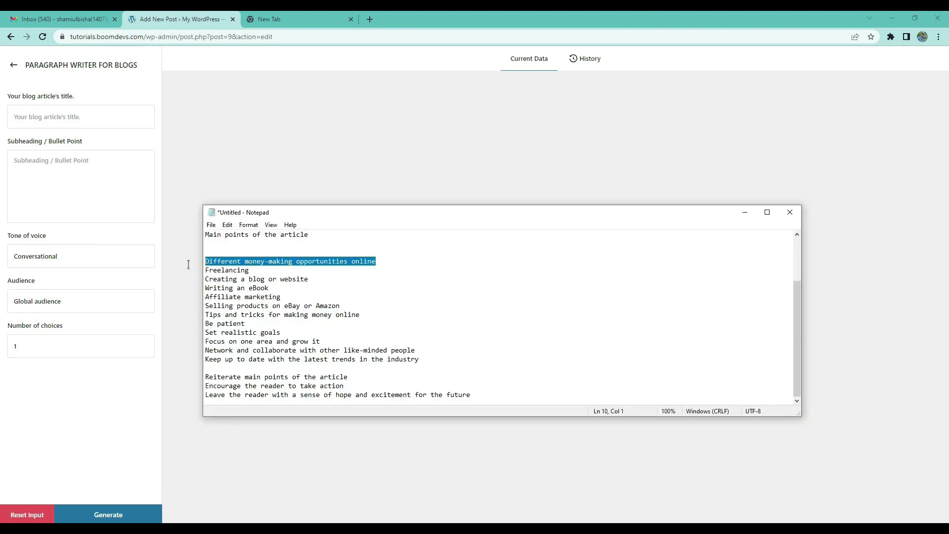
key("ctrl+c")
left_click(91, 114)
key("ctrl+v")
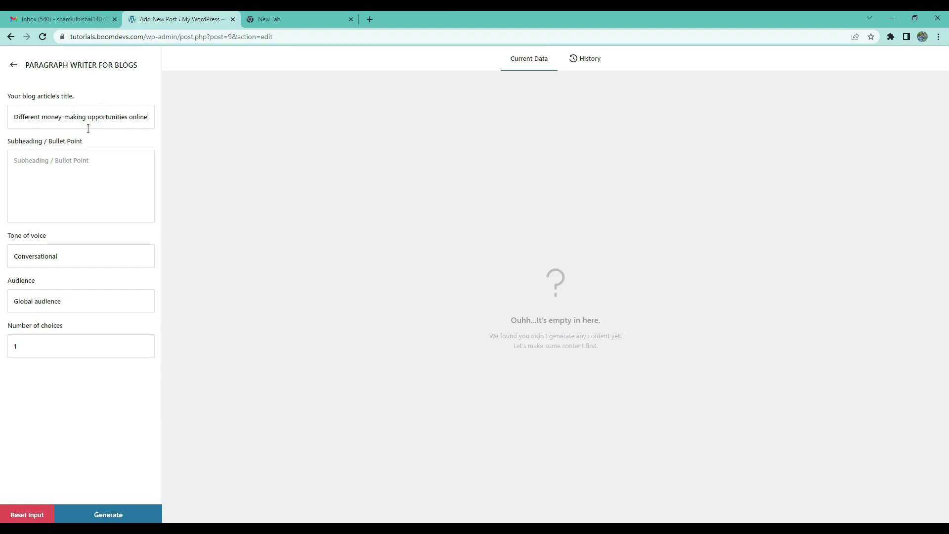
Step: Paste the subtopic lines from Freelancing onward as subheadings and set 4 choices
key("alt+Tab")
left_click(312, 330)
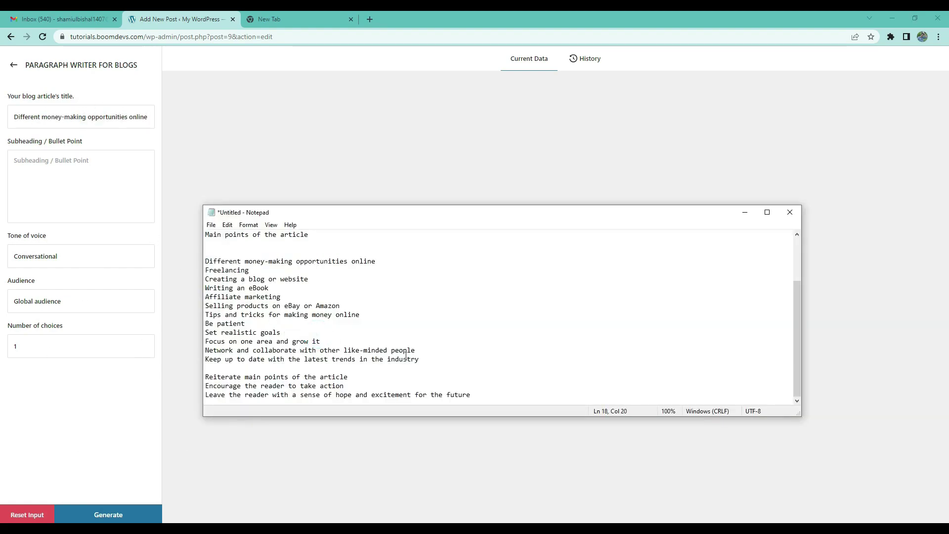
left_click_drag(431, 361, 205, 270)
key("ctrl+c")
left_click(71, 179)
key("ctrl+v")
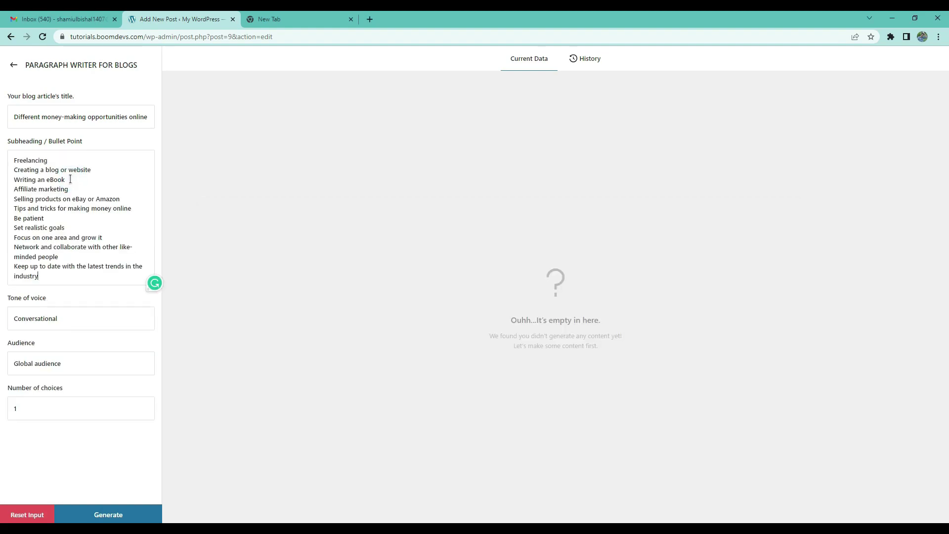
left_click(144, 405)
left_click(144, 405)
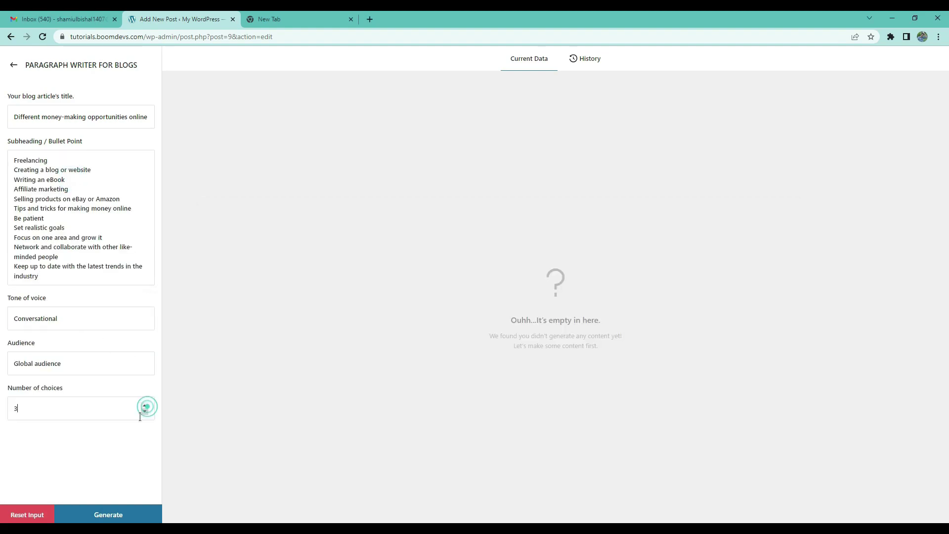
Step: Generate the money-making opportunities content and insert the result with Freelancing, Affiliate Marketing and Dropshipping bullets
left_click(138, 507)
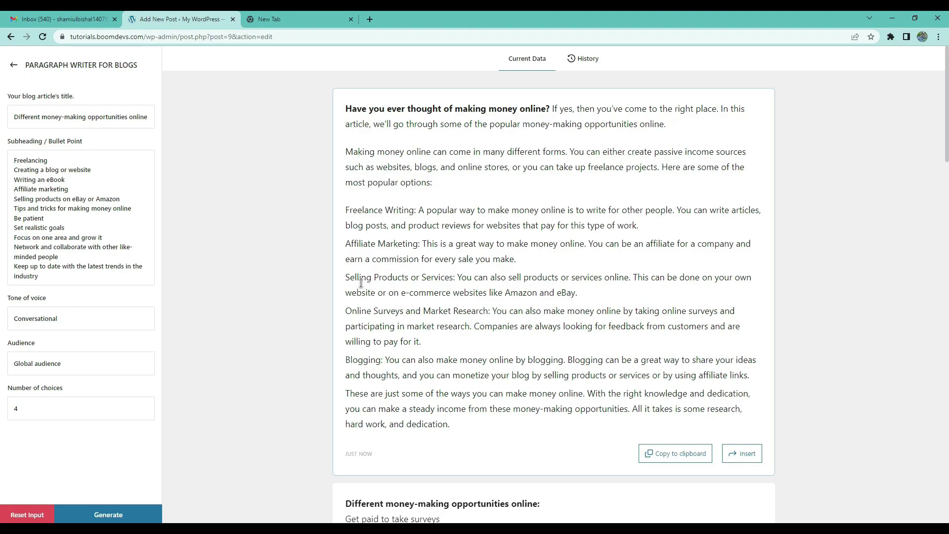
scroll(665, 434, "down", 6)
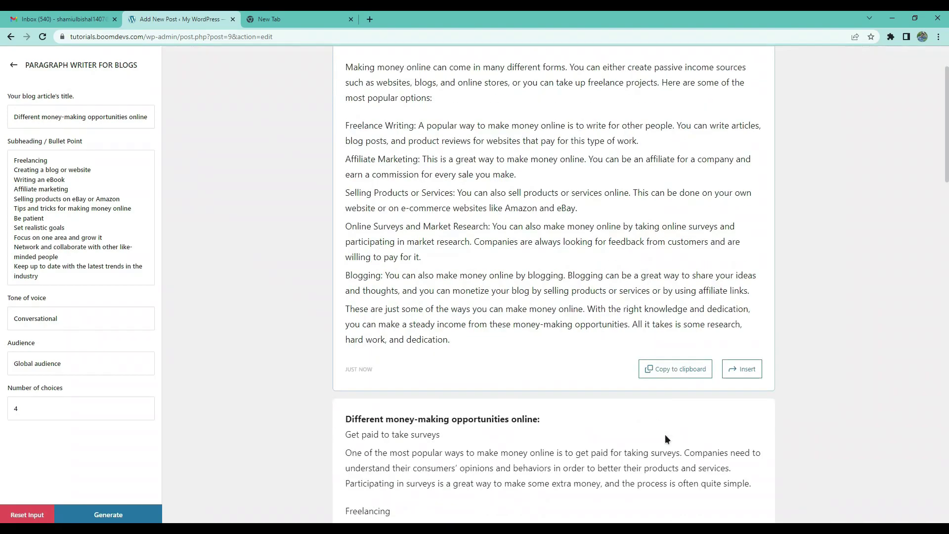
scroll(660, 436, "down", 7)
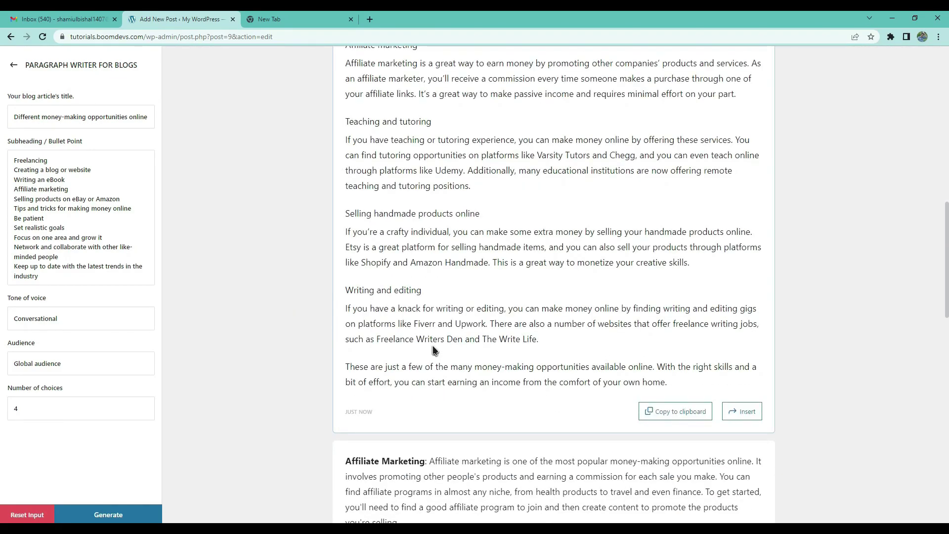
scroll(485, 346, "up", 4)
scroll(485, 350, "up", 1)
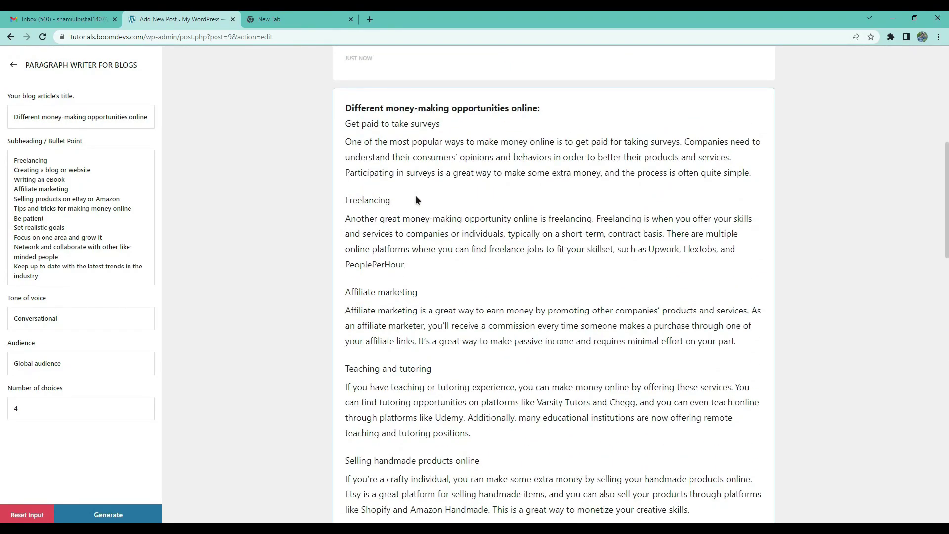
scroll(530, 391, "down", 3)
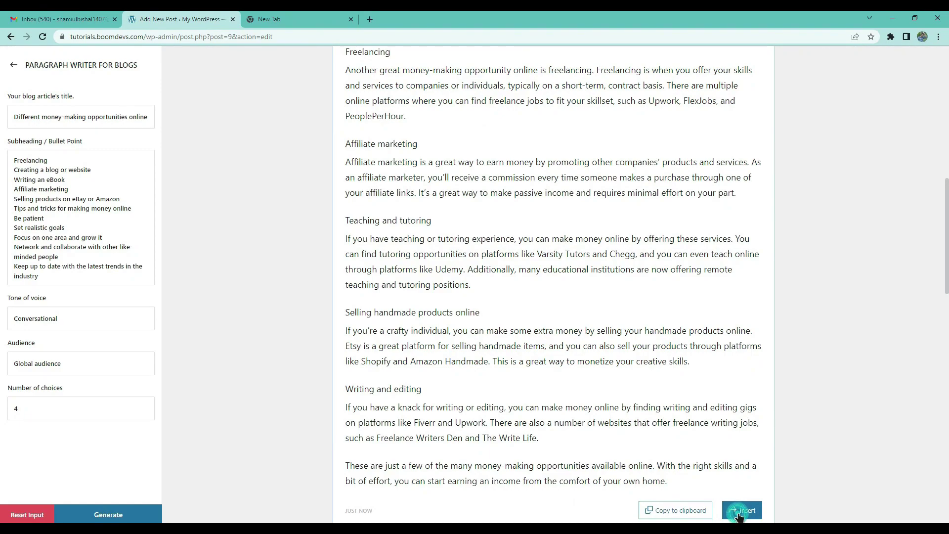
left_click(742, 511)
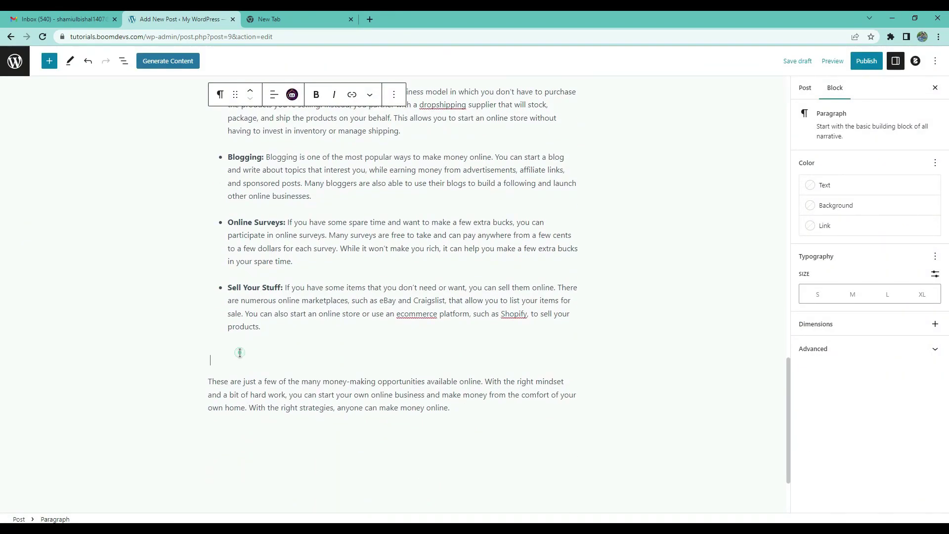
Step: Move back up to place the caret in the inserted 'In the modern world' paragraph
left_click(246, 354)
scroll(246, 354, "up", 6)
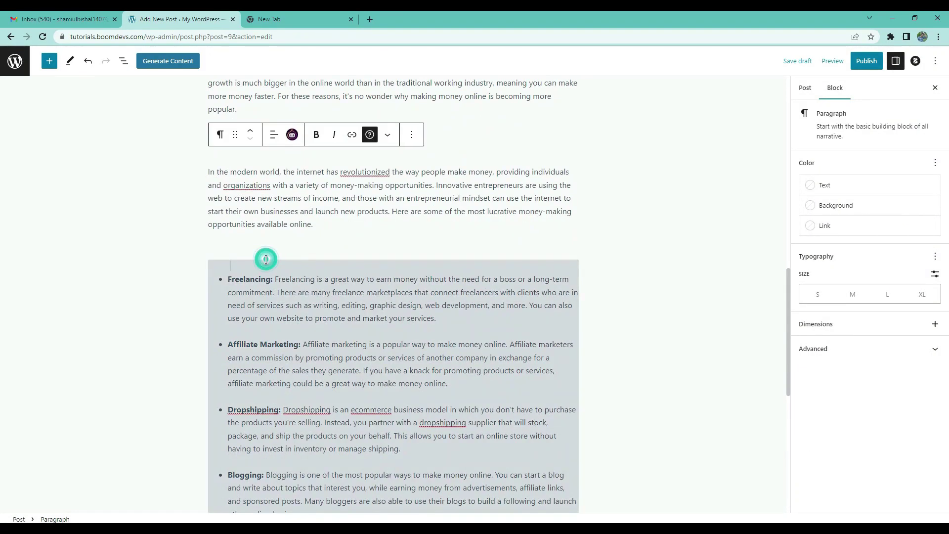
scroll(295, 267, "up", 1)
scroll(296, 266, "up", 2)
left_click(216, 274)
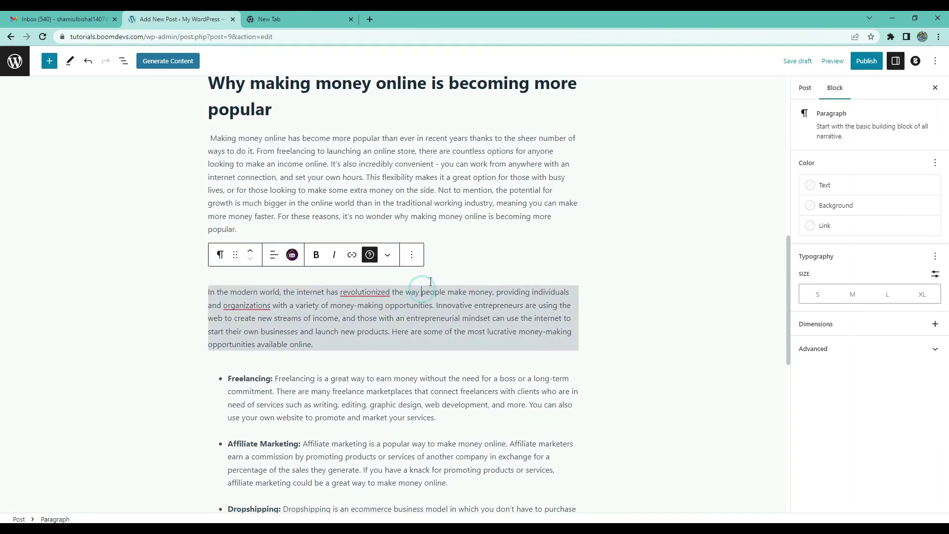
Step: Paste 'Different money-making opportunities online' from clipboard history above the modern-world paragraph as a heading
left_click(271, 257)
left_click(237, 254)
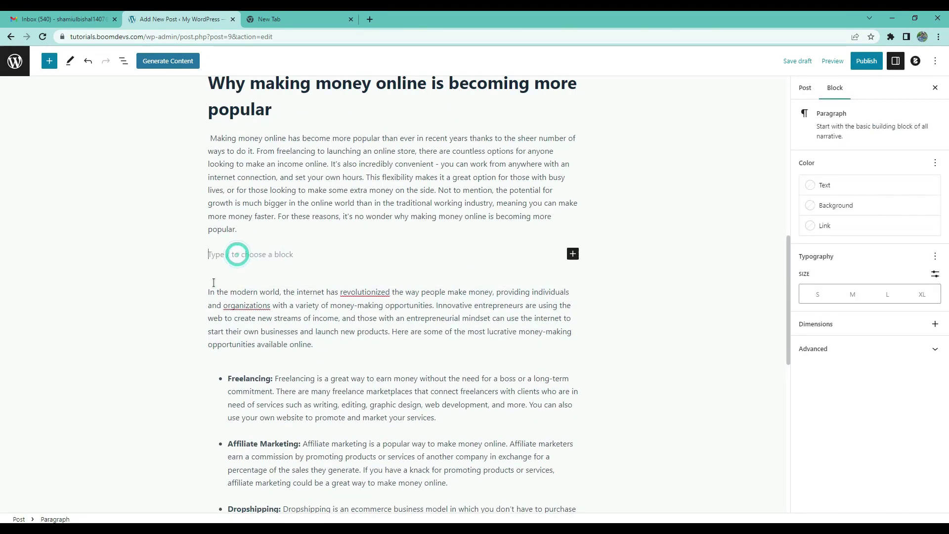
left_click(214, 277)
left_click(166, 255)
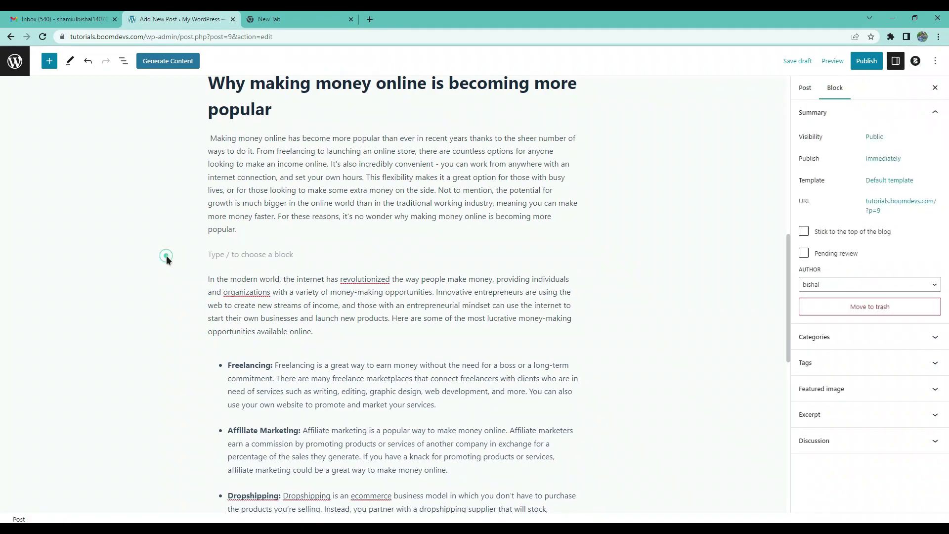
left_click(233, 257)
key("super+v")
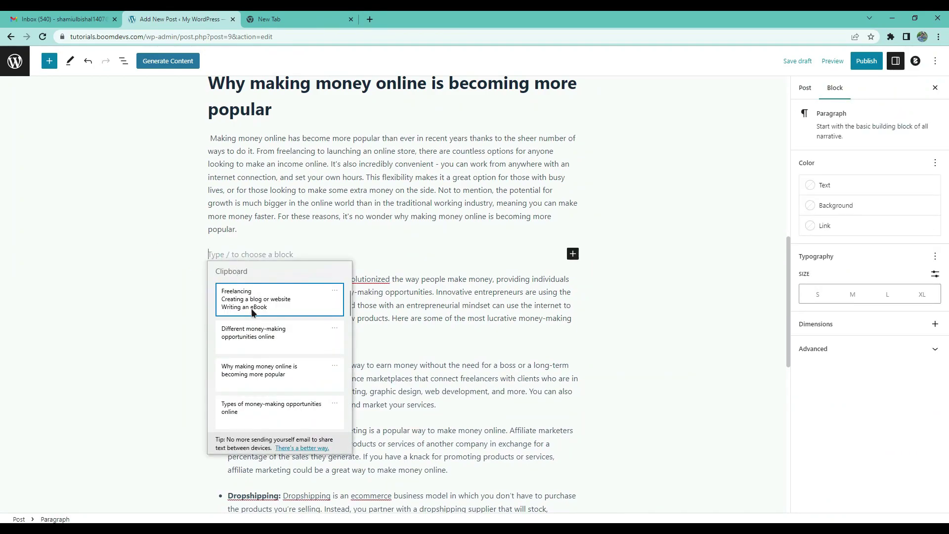
left_click(286, 334)
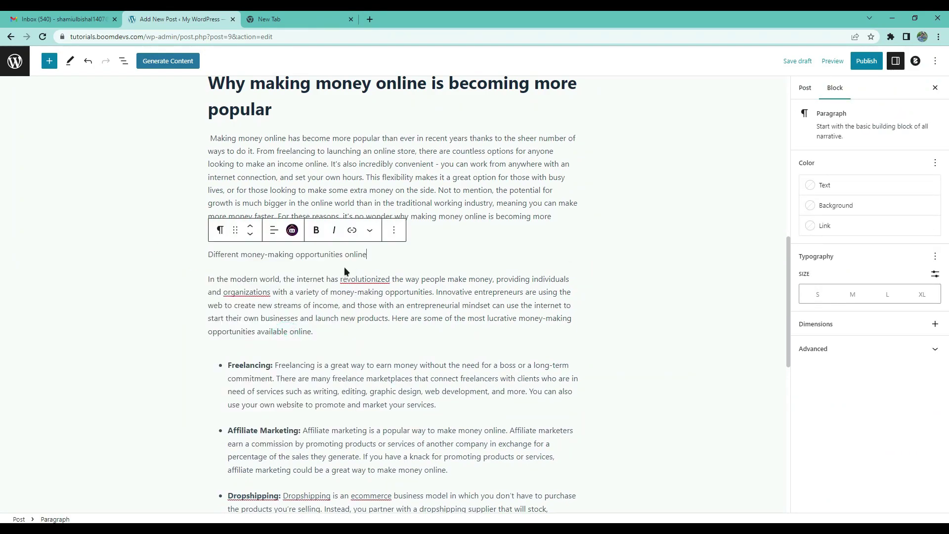
left_click(220, 230)
left_click(232, 277)
Step: Bring up the AI prompt library from the empty line at the end of the post
scroll(625, 381, "down", 2)
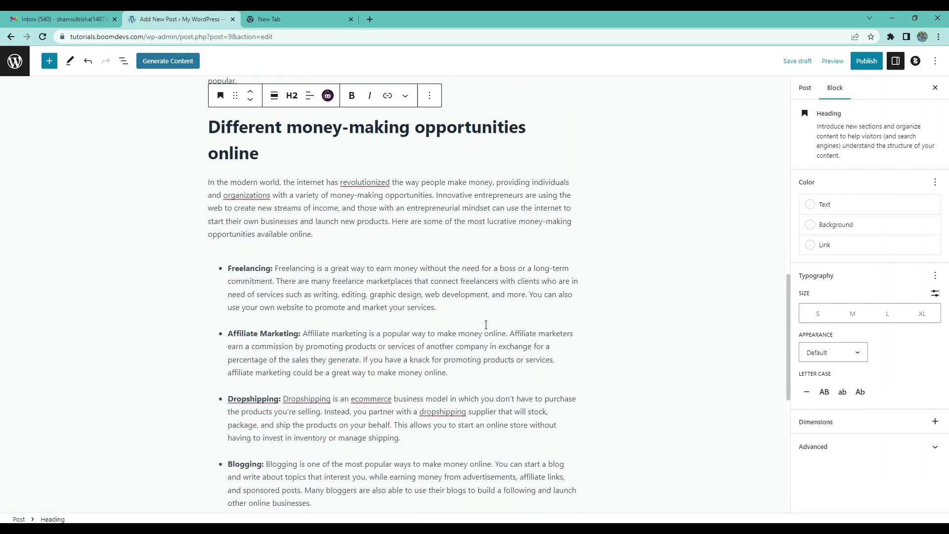
scroll(624, 381, "down", 10)
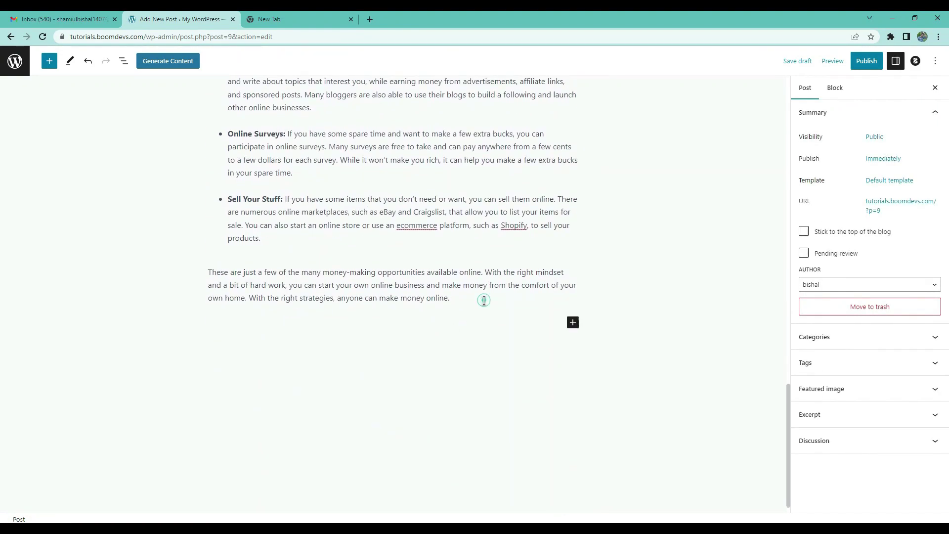
left_click(483, 299)
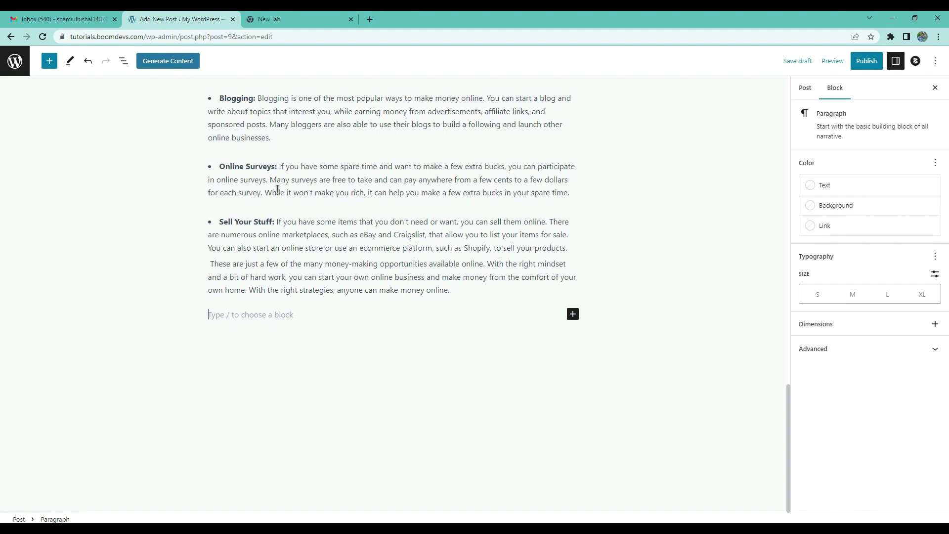
left_click(177, 64)
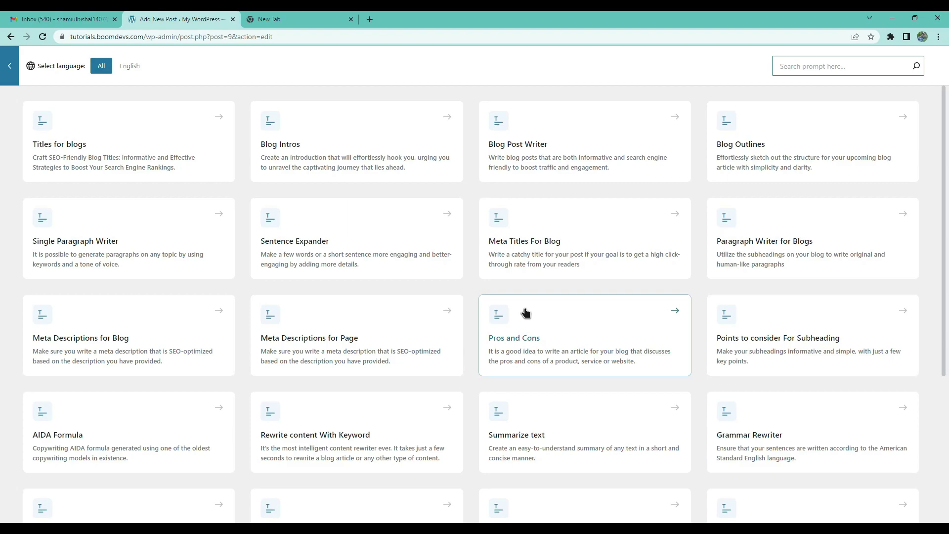
Step: In the Pros and Cons generator, enter Product Name 'How to Make money online', fixing the typo
left_click(526, 332)
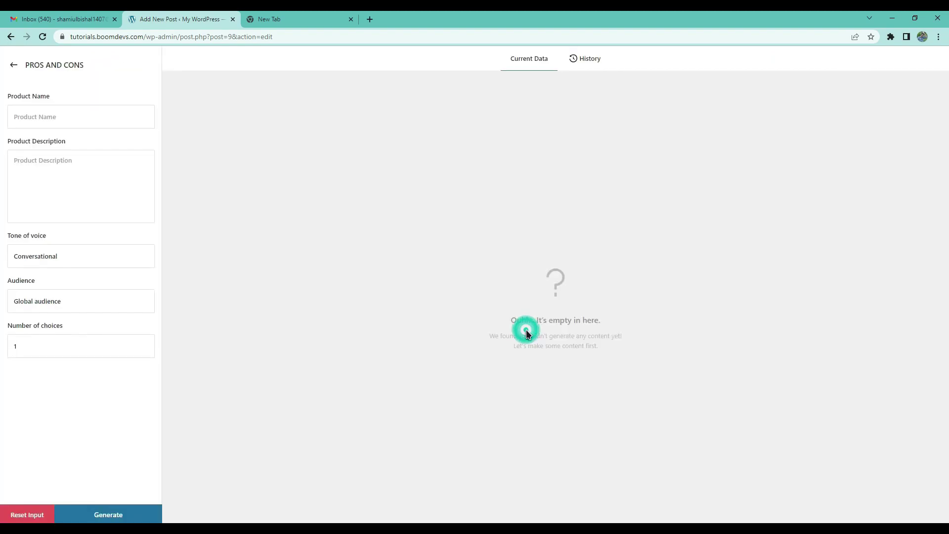
left_click(64, 117)
type("How to Make mmoney online")
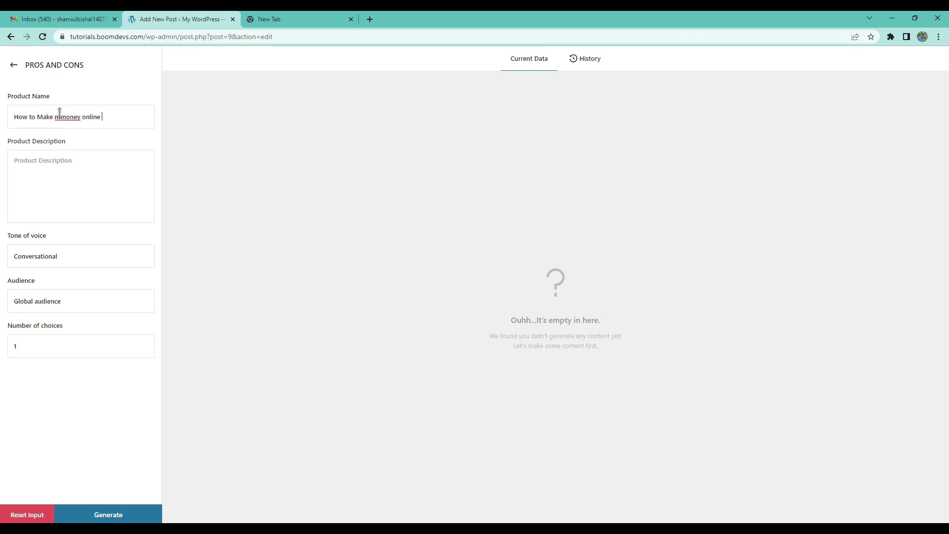
right_click(63, 115)
left_click(88, 123)
Step: Paste the article's opening paragraph as the description, set 4 choices, and generate
left_click(84, 172)
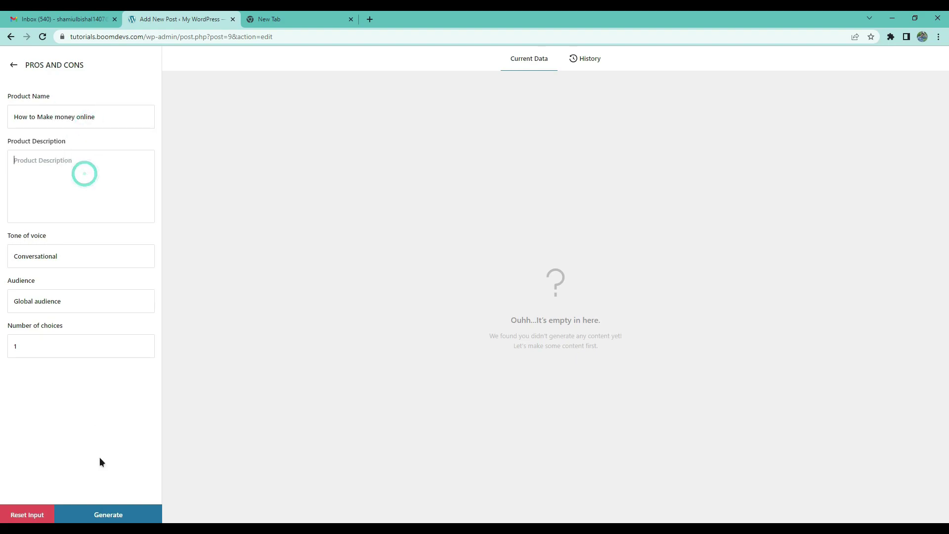
key("alt+Tab")
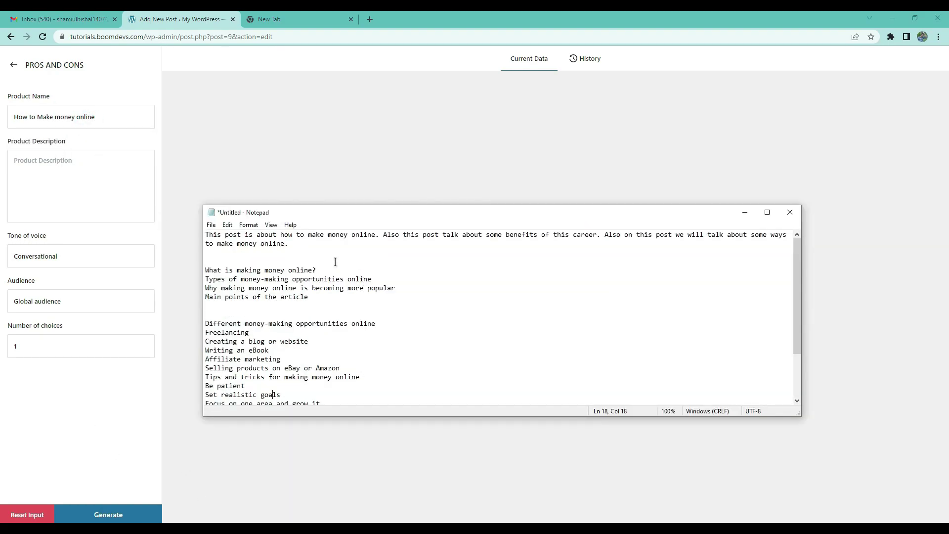
left_click_drag(307, 253, 110, 206)
key("ctrl+c")
left_click(43, 171)
key("ctrl+v")
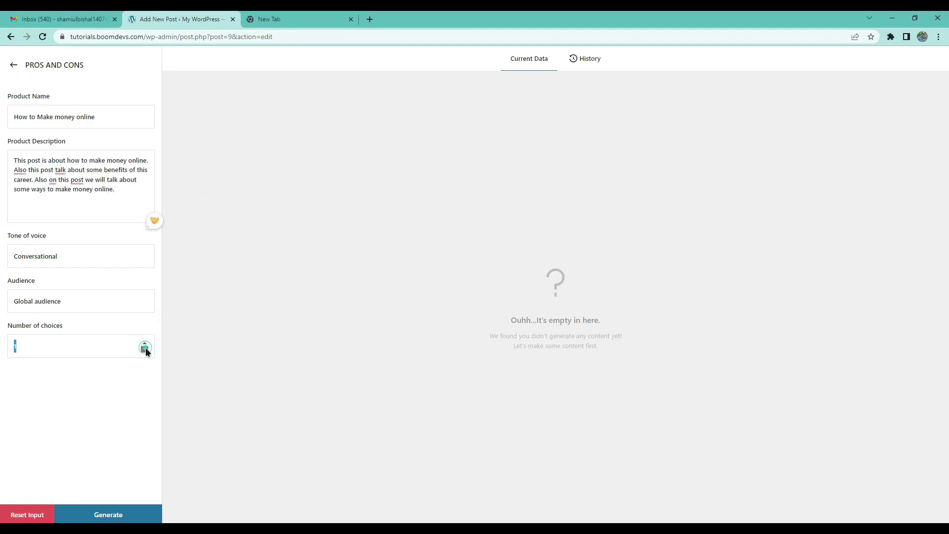
type("4")
key("Return")
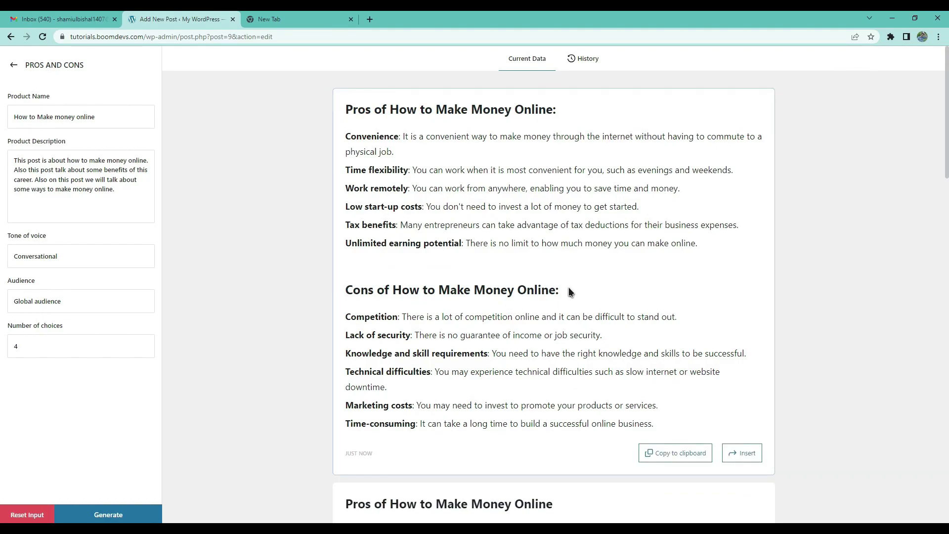
Step: Review the generated results and insert a 'Pros of How to Make Money Online' result into the post
scroll(568, 288, "down", 6)
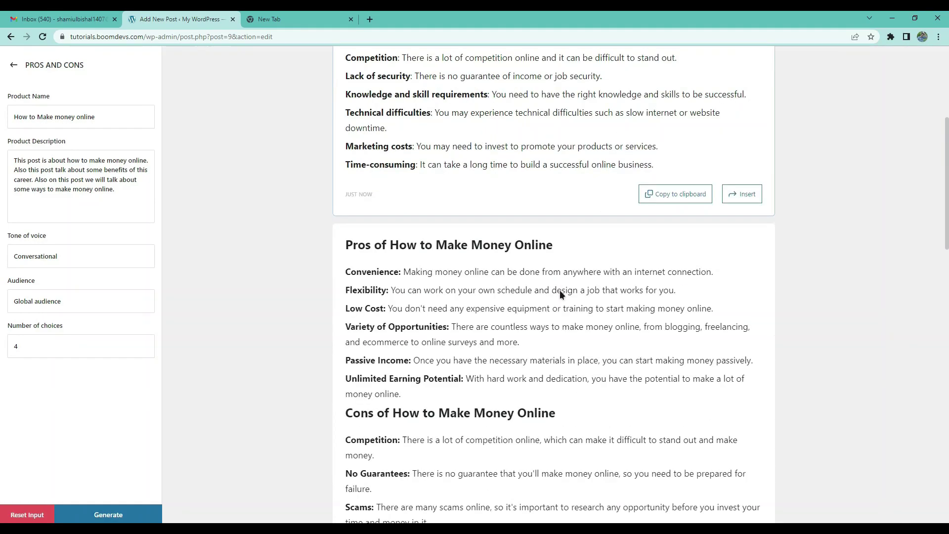
scroll(618, 330, "down", 2)
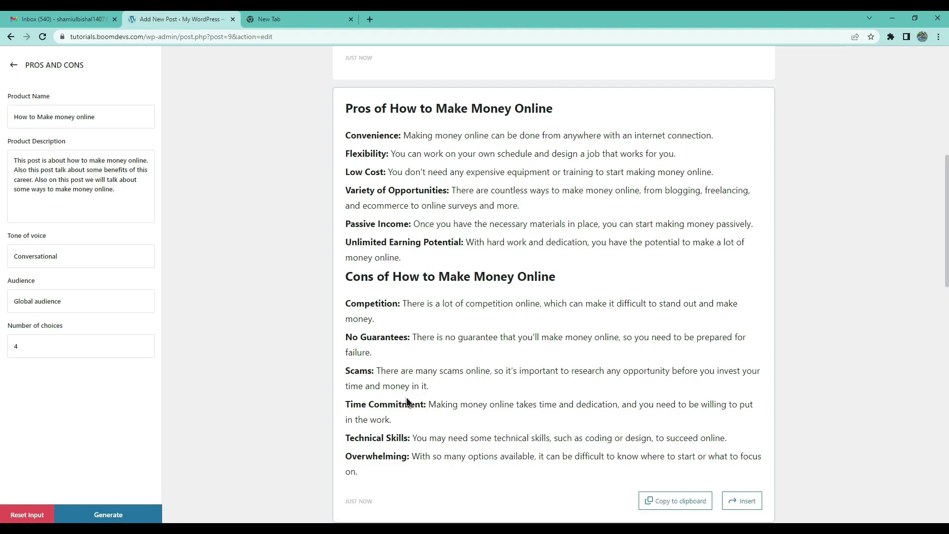
scroll(400, 401, "down", 2)
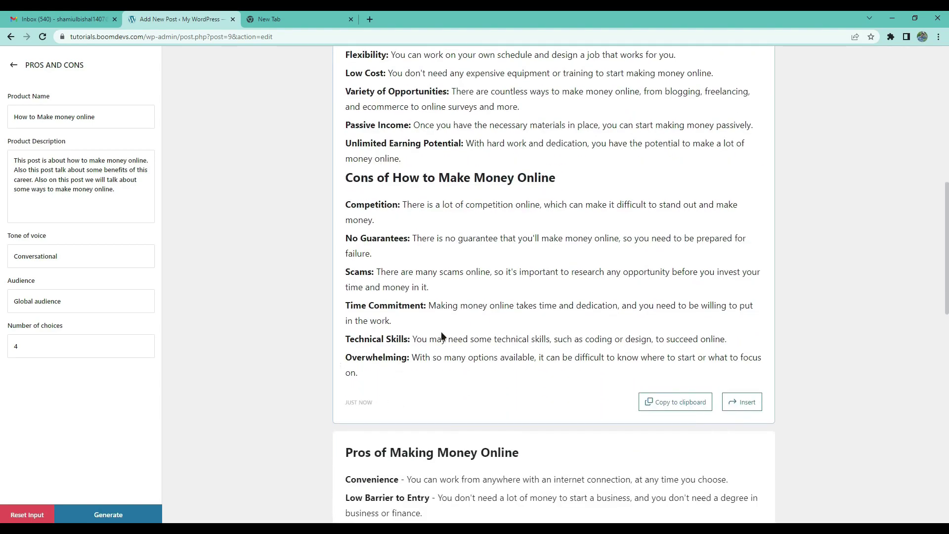
scroll(433, 366, "down", 12)
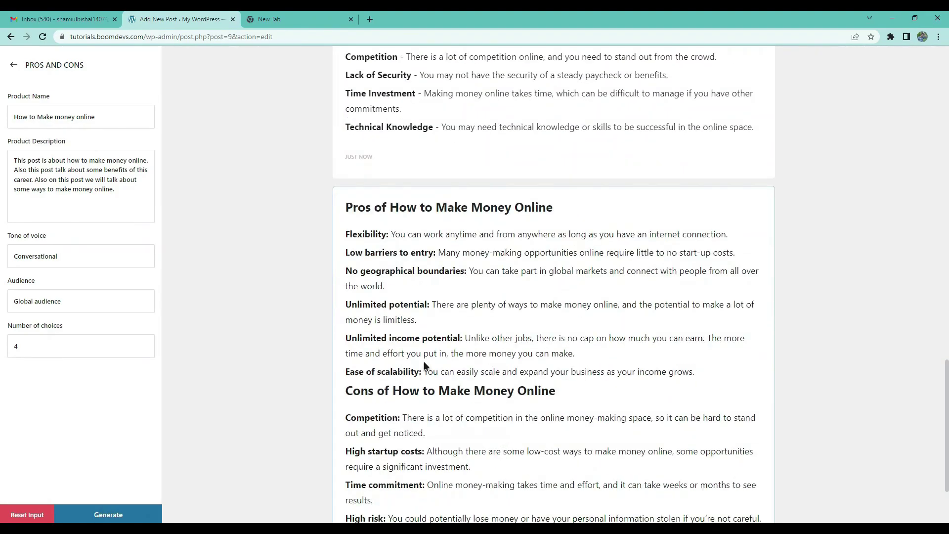
scroll(424, 365, "down", 1)
scroll(424, 365, "up", 12)
scroll(423, 365, "down", 4)
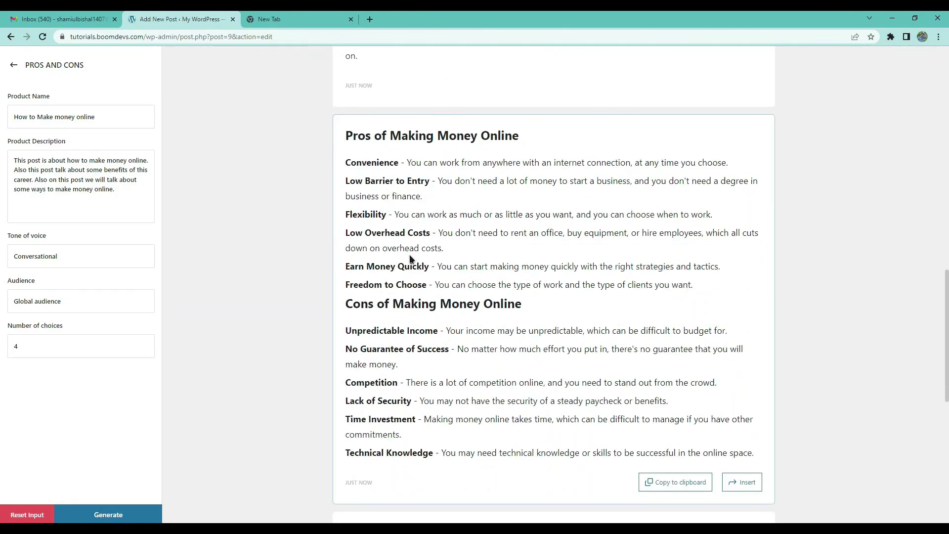
scroll(410, 258, "up", 10)
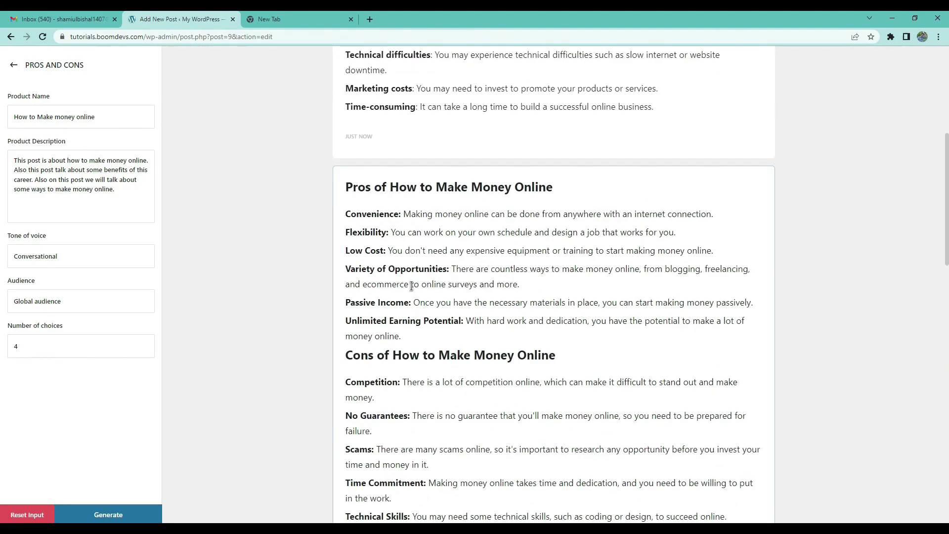
scroll(593, 296, "down", 1)
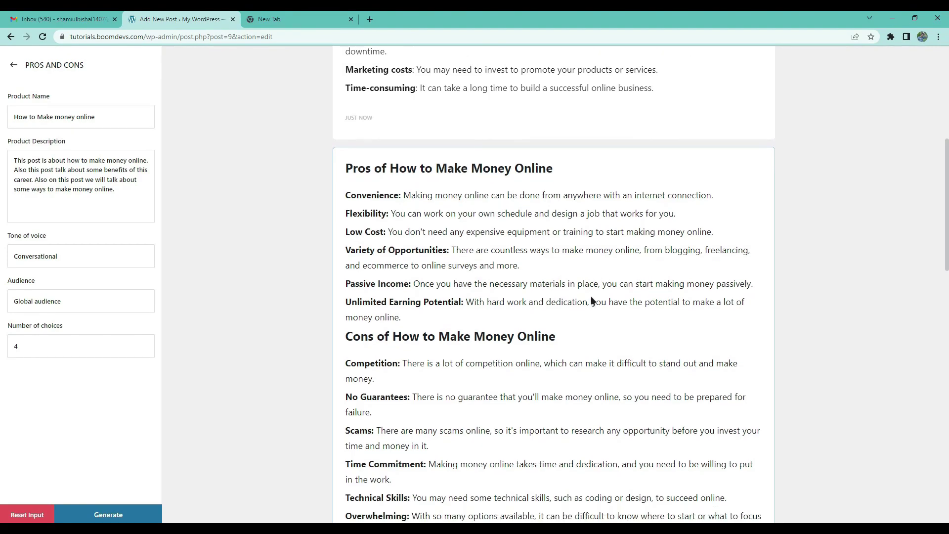
scroll(591, 299, "down", 5)
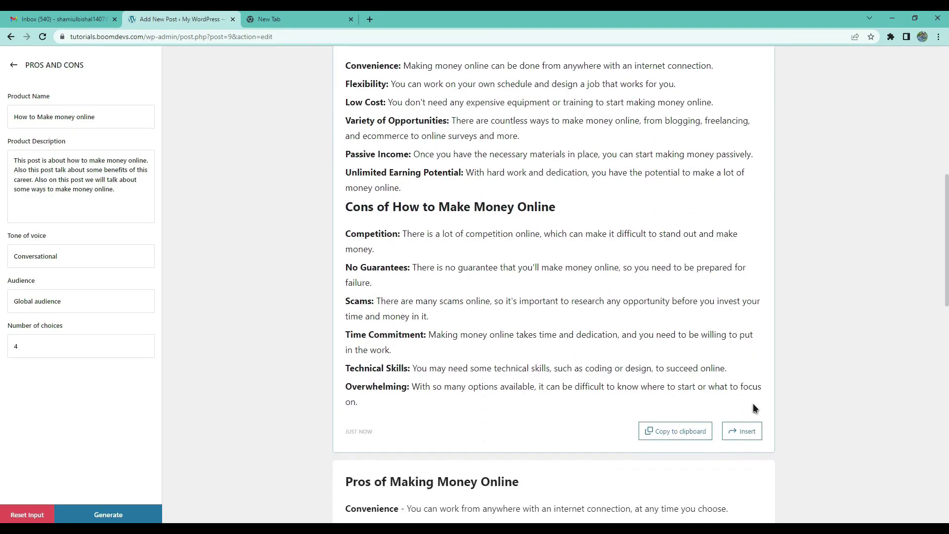
left_click(736, 432)
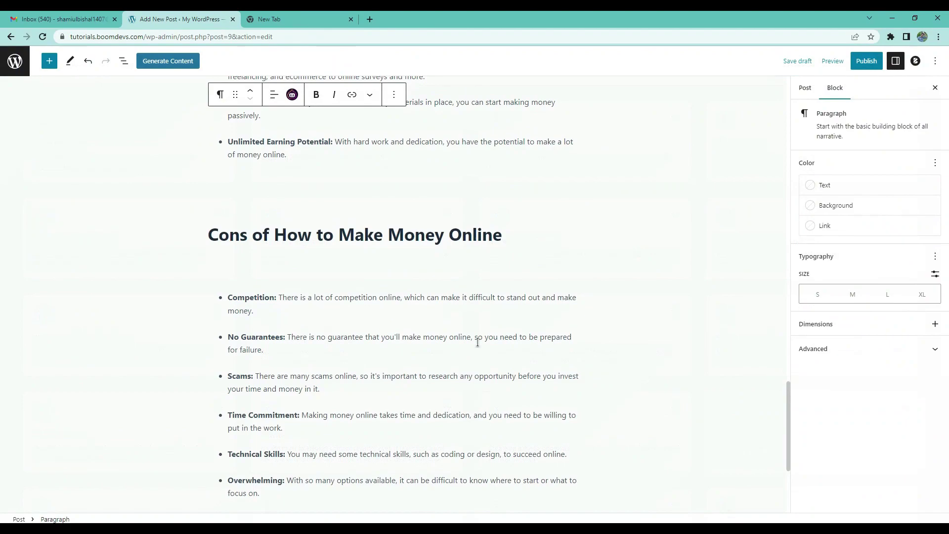
Step: Remove the blank lines inside the Pros and Cons lists, then bring up the AI prompt library
left_click(280, 267)
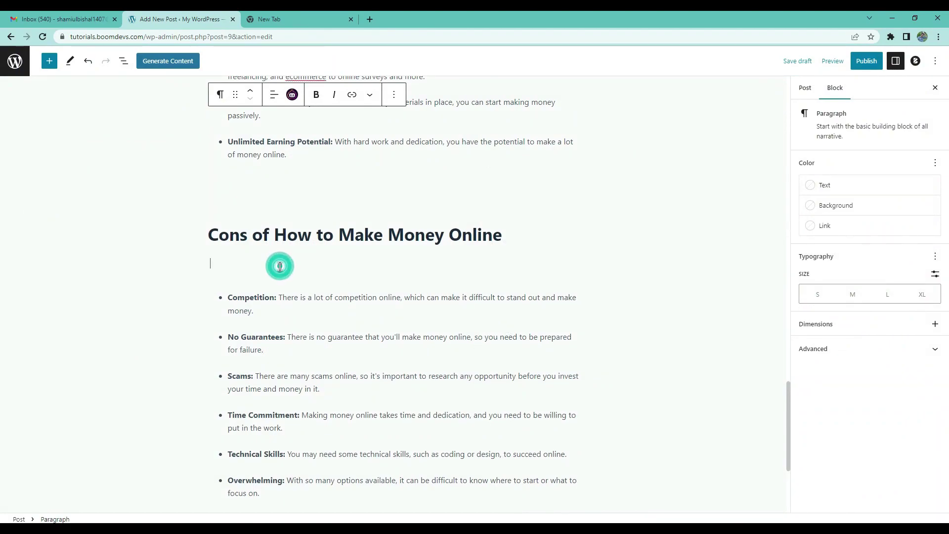
scroll(279, 266, "up", 2)
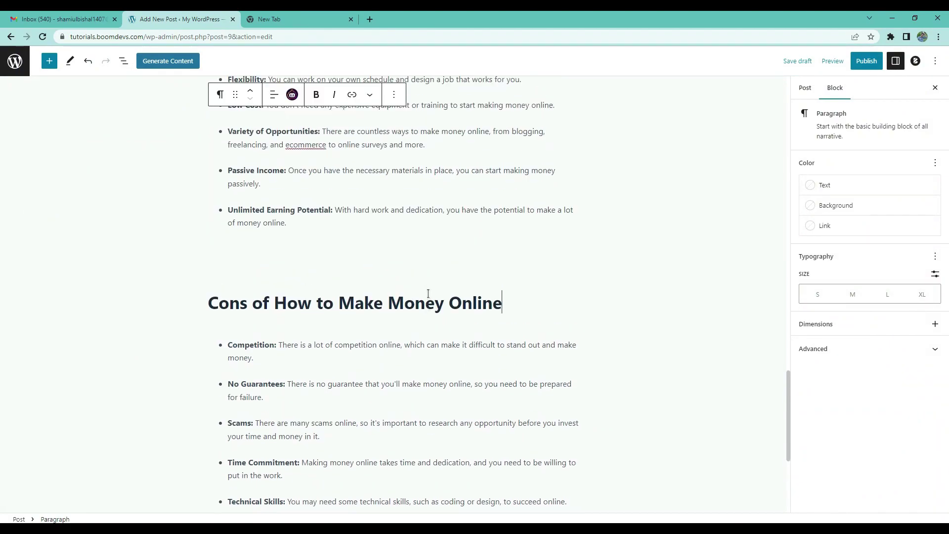
key("BackSpace")
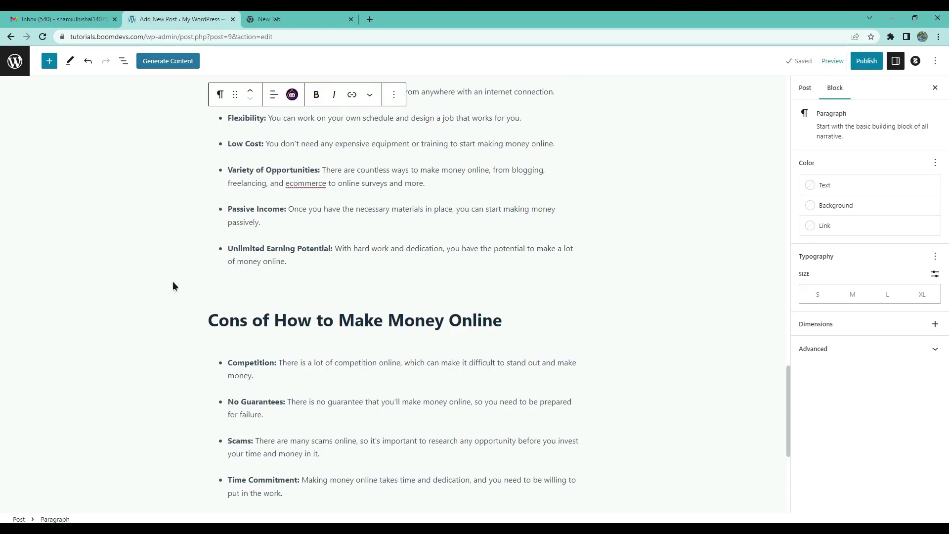
left_click(208, 285)
key("Up")
key("Up")
key("Up")
key("Up")
key("Up")
key("Up")
key("Up")
key("Up")
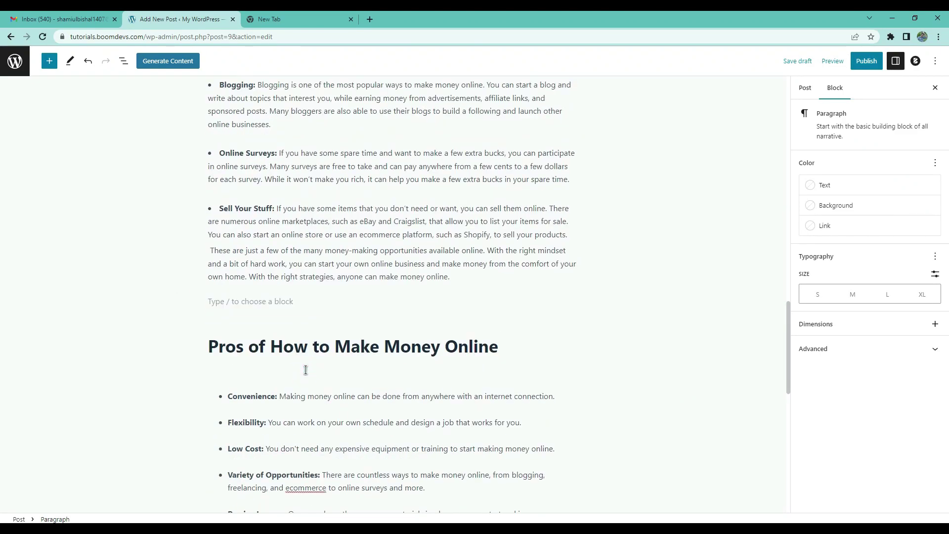
scroll(507, 363, "down", 3)
scroll(506, 363, "down", 4)
scroll(230, 301, "up", 1)
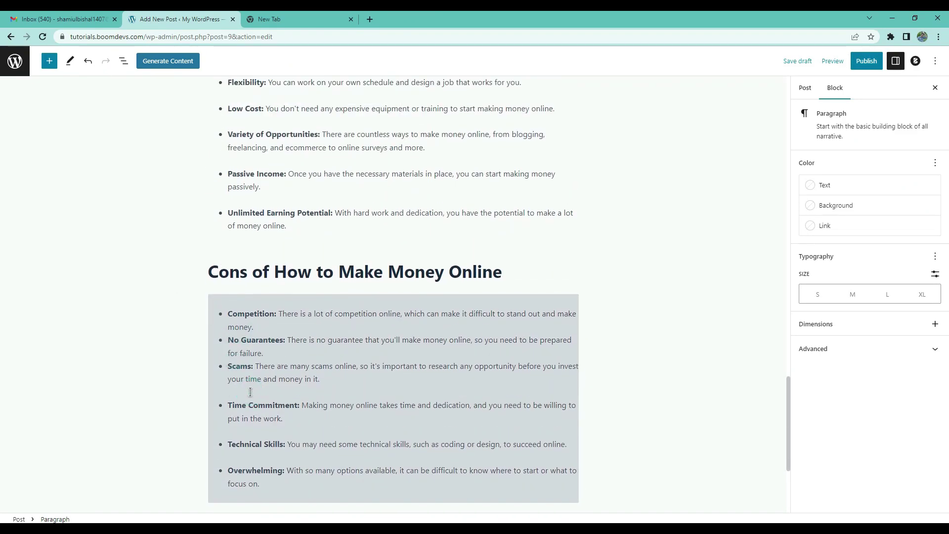
scroll(241, 460, "up", 3)
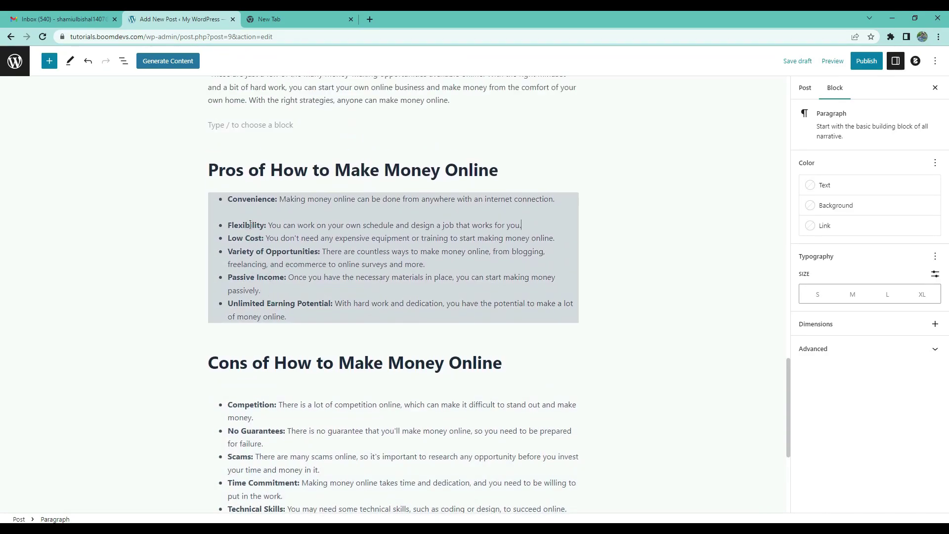
left_click(628, 320)
scroll(394, 350, "up", 5)
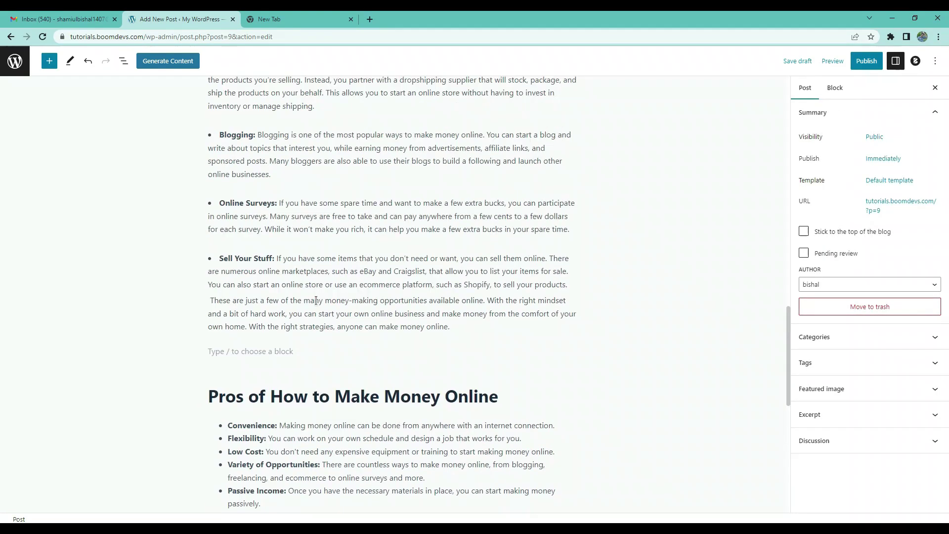
left_click(168, 61)
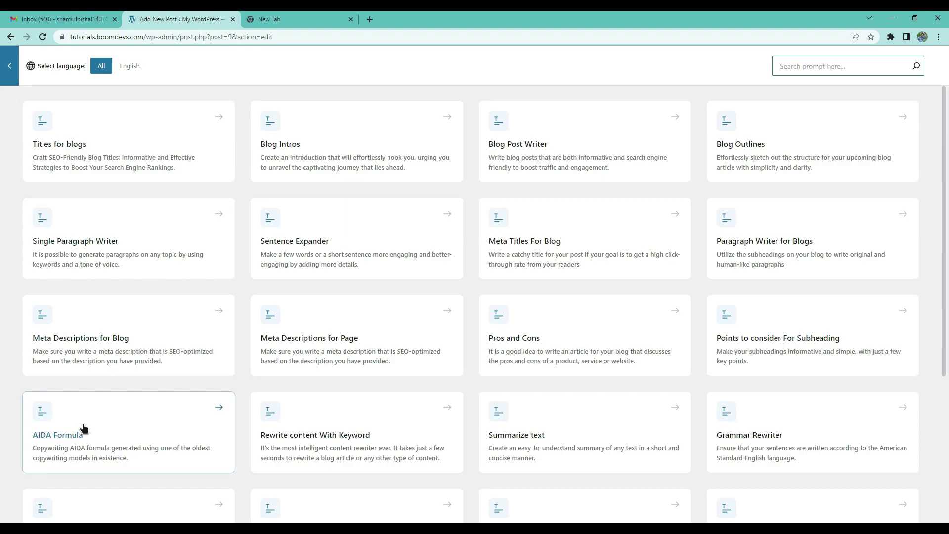
Step: In the AIDA Formula generator, enter the product name 'How to make money online'
left_click(83, 428)
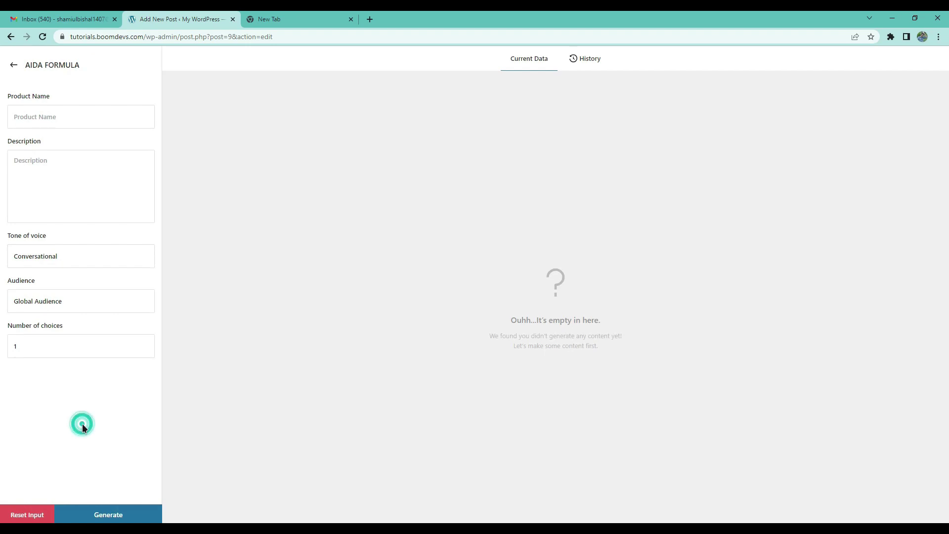
left_click(62, 117)
type("How to m")
type("ake money")
key("ctrl+BackSpace")
type("money online")
Step: Paste the saved description, set tone 'trust worthy' and 3 choices, and generate
left_click(35, 171)
key("super+v")
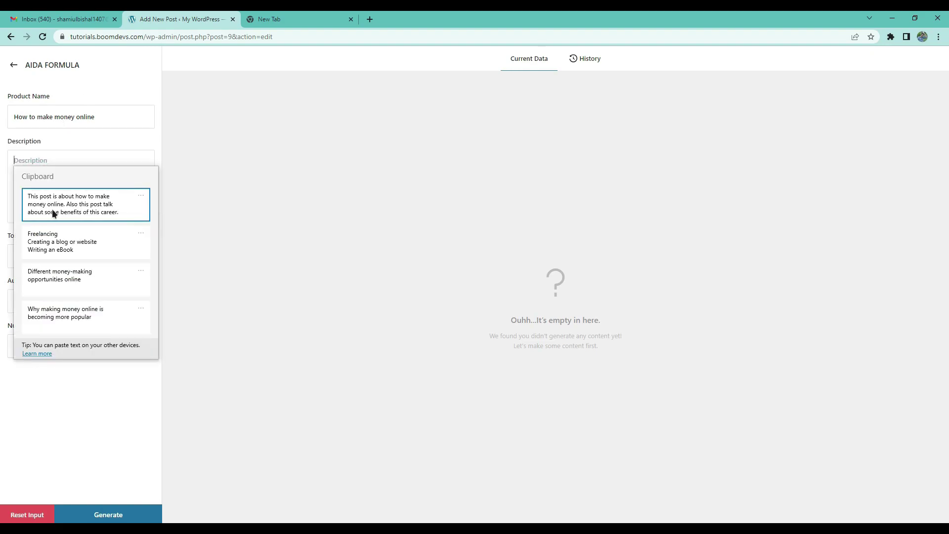
left_click(88, 210)
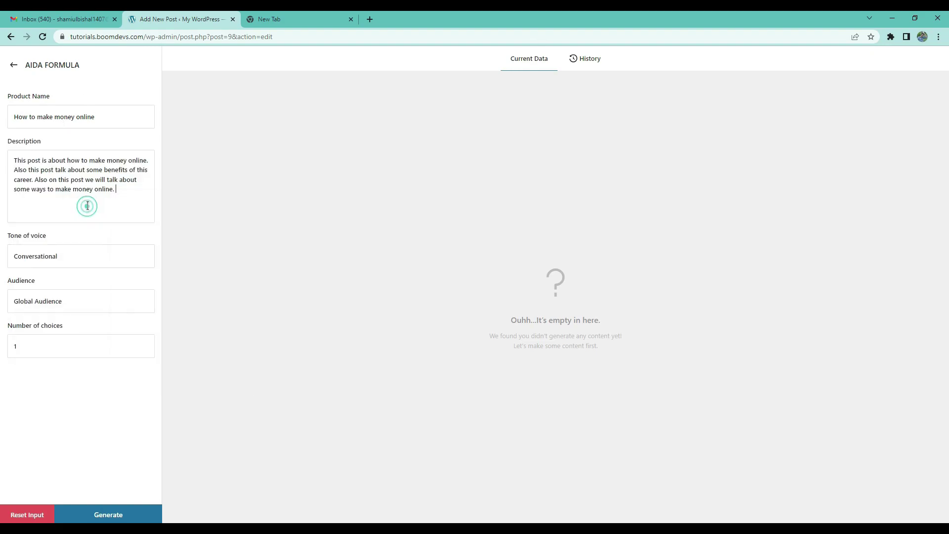
double_click(81, 257)
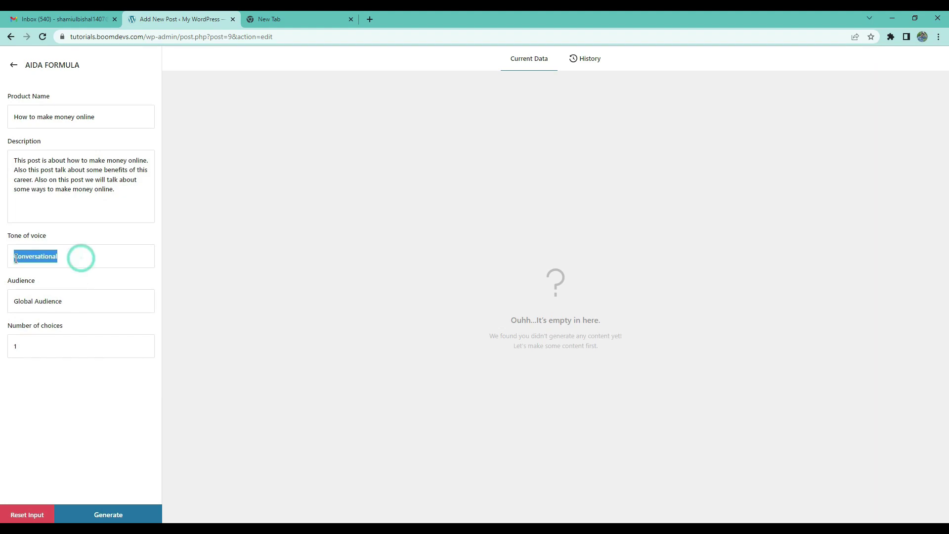
type("trust worthy")
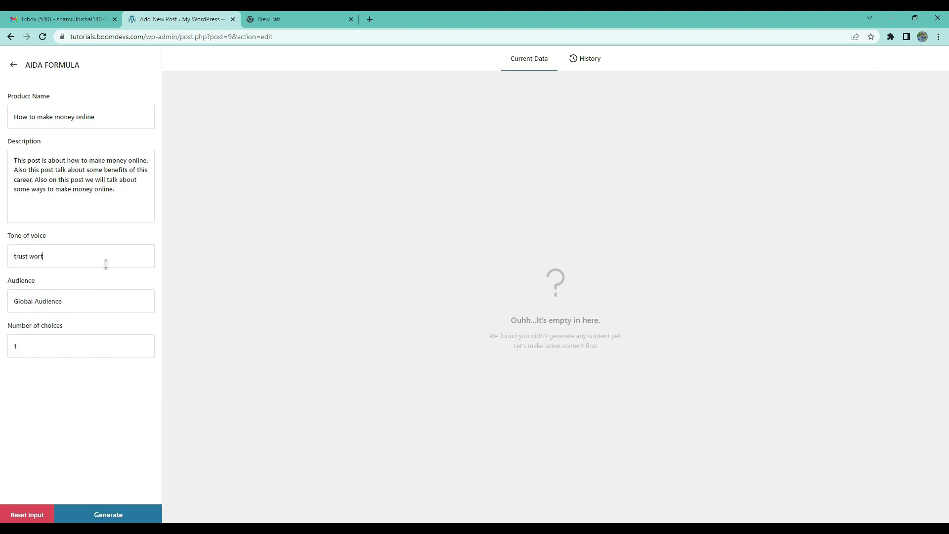
left_click(96, 303)
double_click(148, 343)
key("Return")
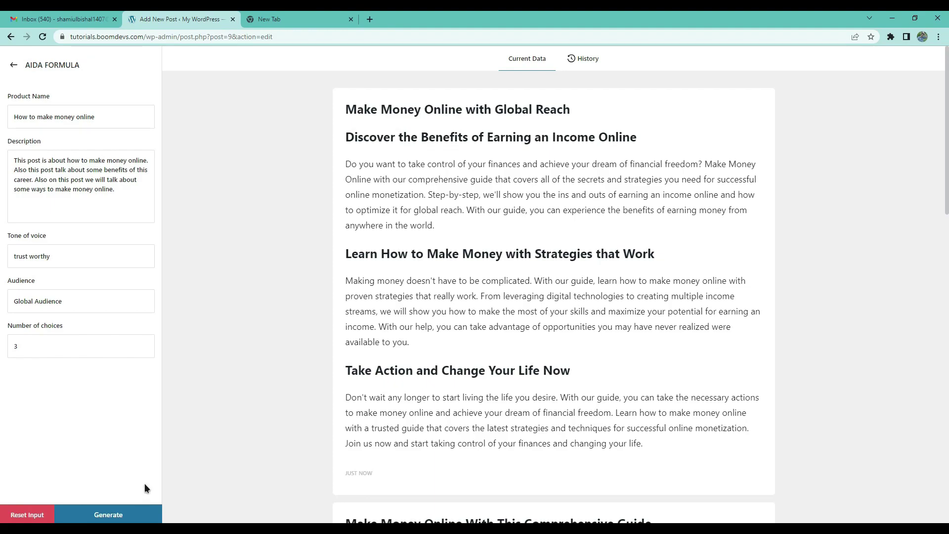
scroll(474, 188, "down", 6)
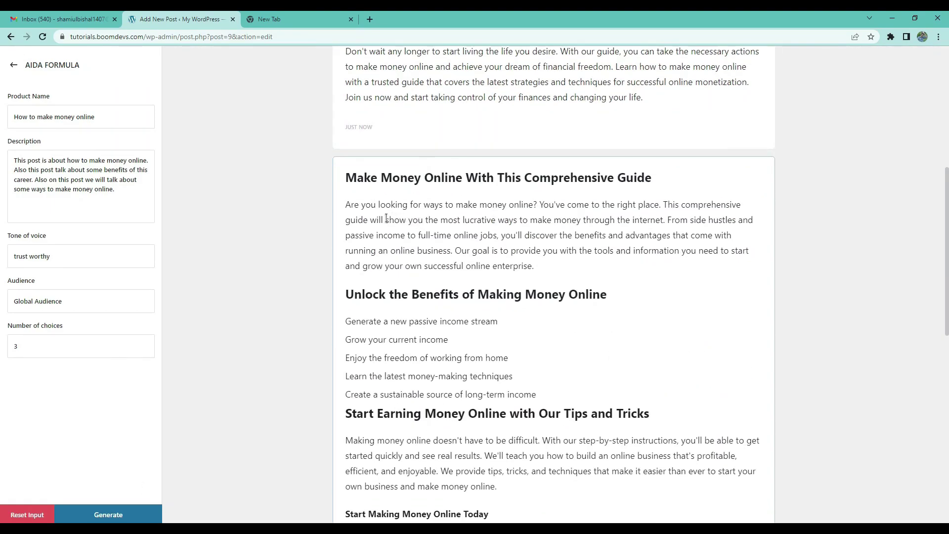
scroll(454, 195, "down", 2)
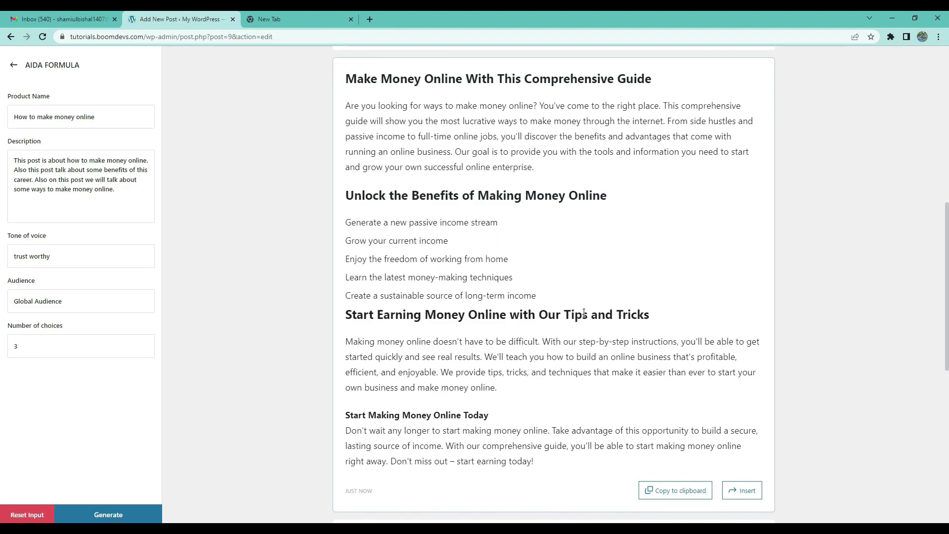
scroll(595, 333, "down", 3)
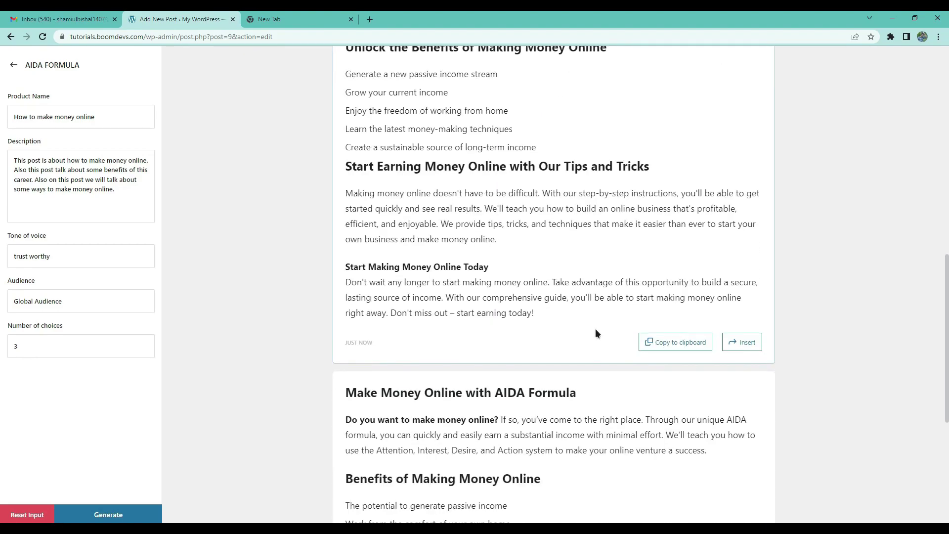
scroll(595, 333, "down", 3)
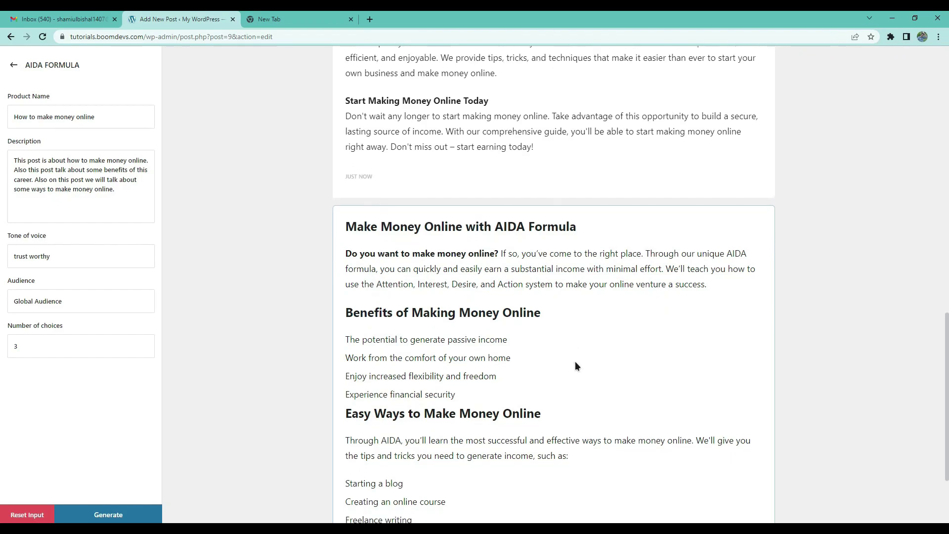
scroll(519, 359, "down", 2)
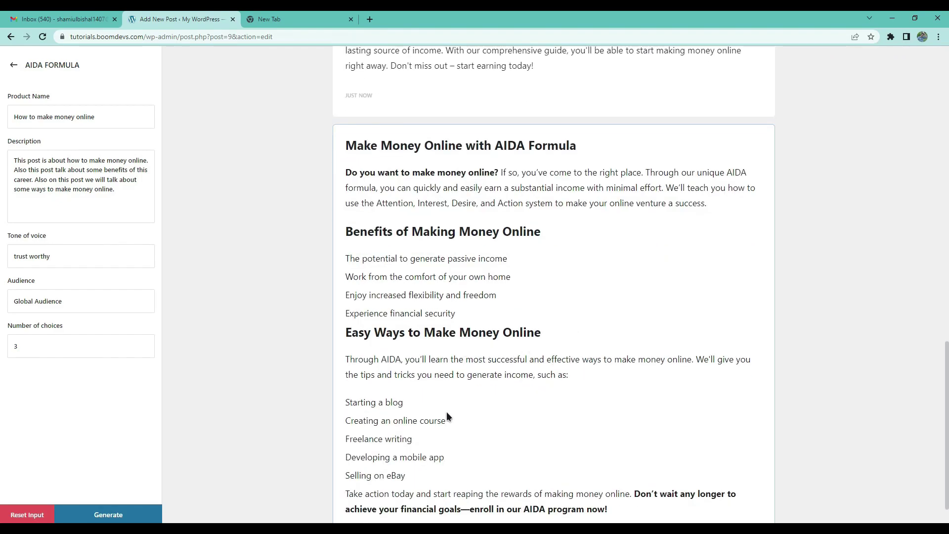
scroll(446, 412, "down", 1)
scroll(393, 378, "up", 1)
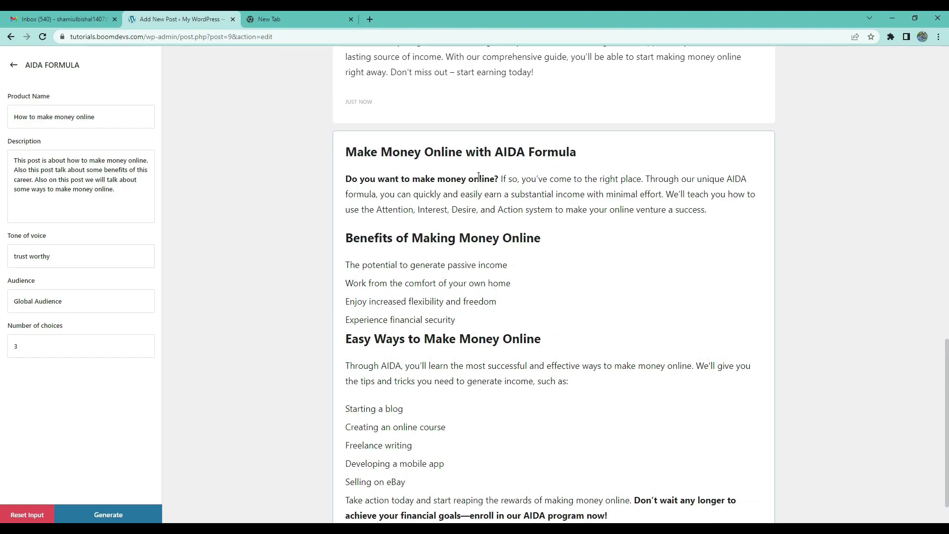
scroll(456, 322, "up", 15)
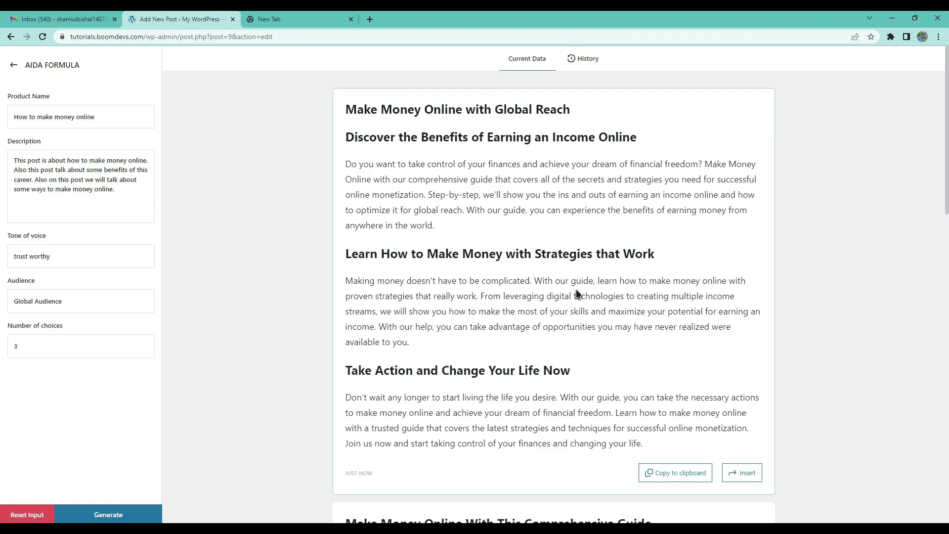
Step: Insert the first AIDA result and delete its 'Make Money Online with Global Reach' heading
left_click(746, 472)
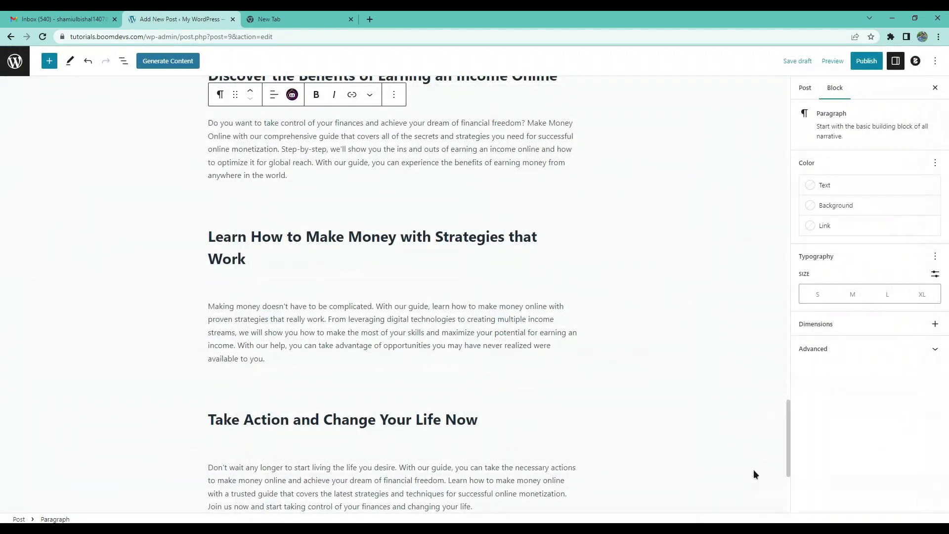
scroll(333, 290, "up", 4)
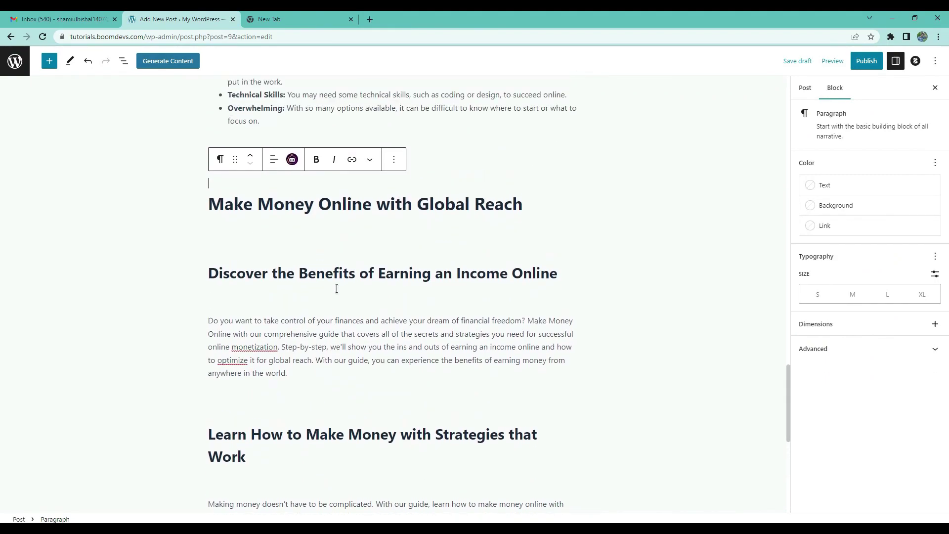
left_click(273, 241)
left_click(235, 226)
triple_click(222, 262)
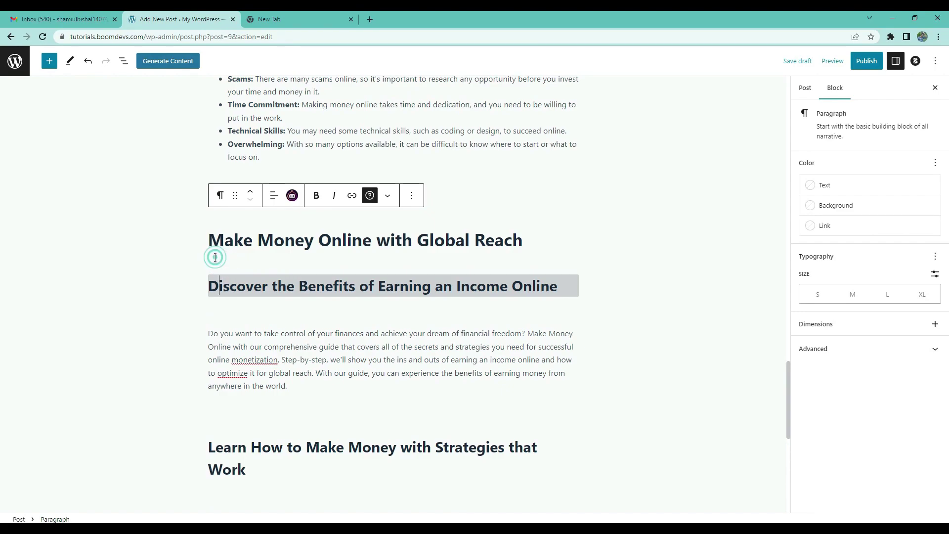
double_click(209, 261)
left_click(296, 286)
left_click(568, 289)
left_click(451, 267)
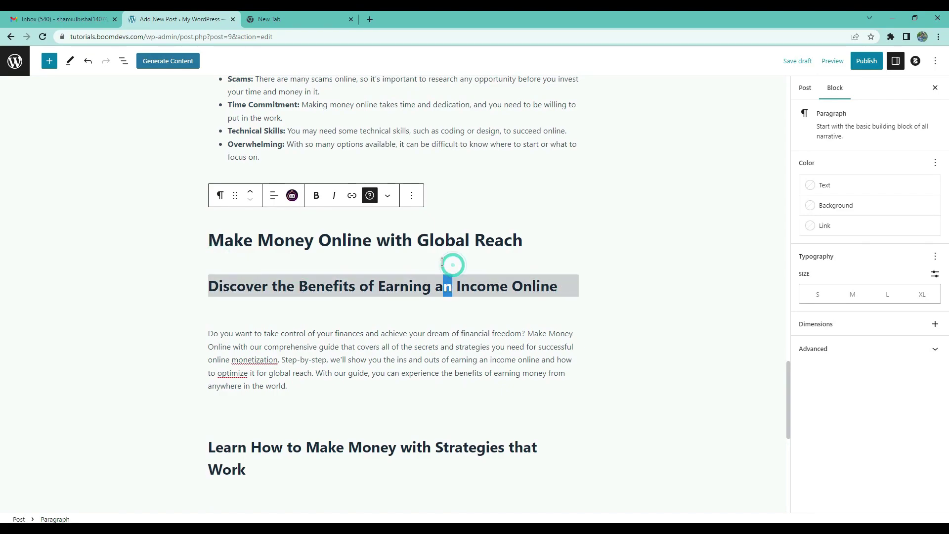
triple_click(268, 244)
key("BackSpace")
Step: Remove the empty line under the Learn How heading and reopen the AI prompt library
scroll(268, 247, "down", 3)
left_click_drag(269, 238, 265, 361)
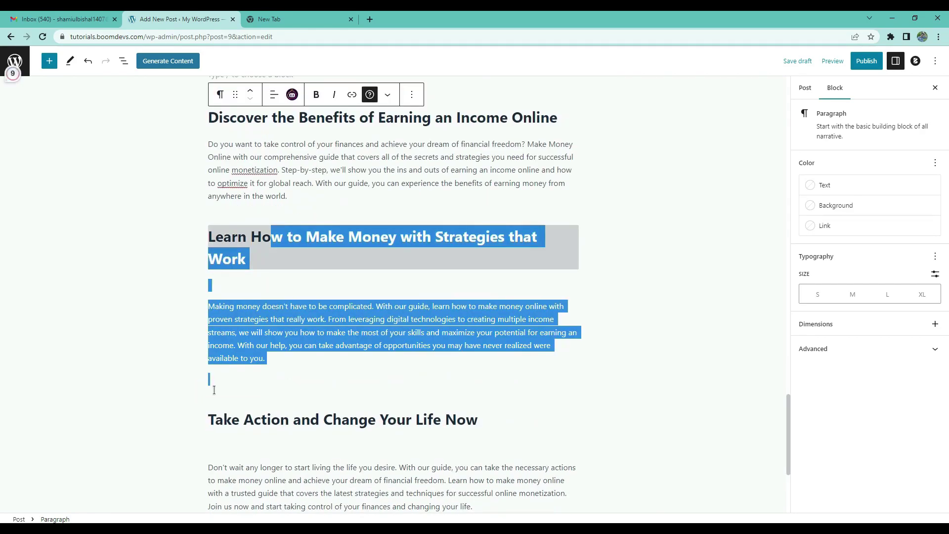
left_click(264, 287)
key("Delete")
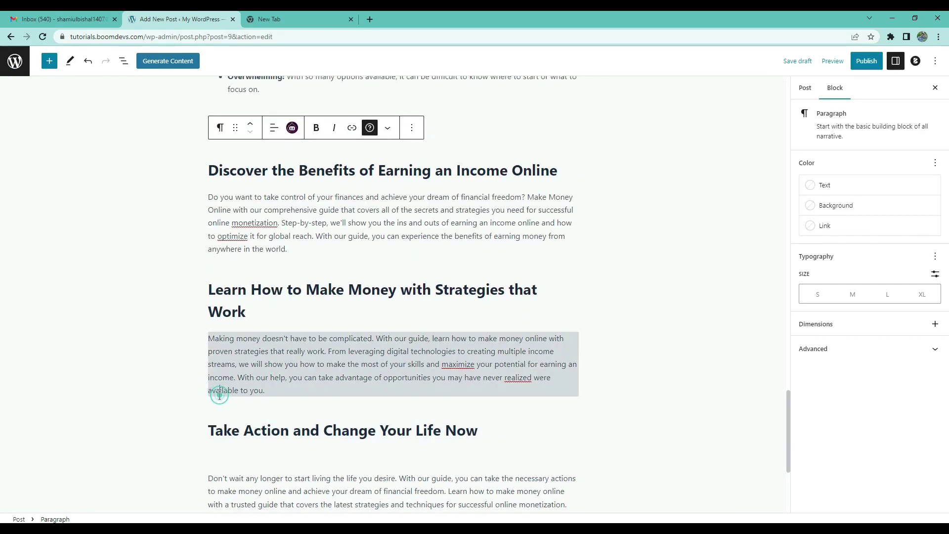
scroll(398, 424, "down", 3)
scroll(450, 427, "up", 8)
scroll(494, 396, "down", 6)
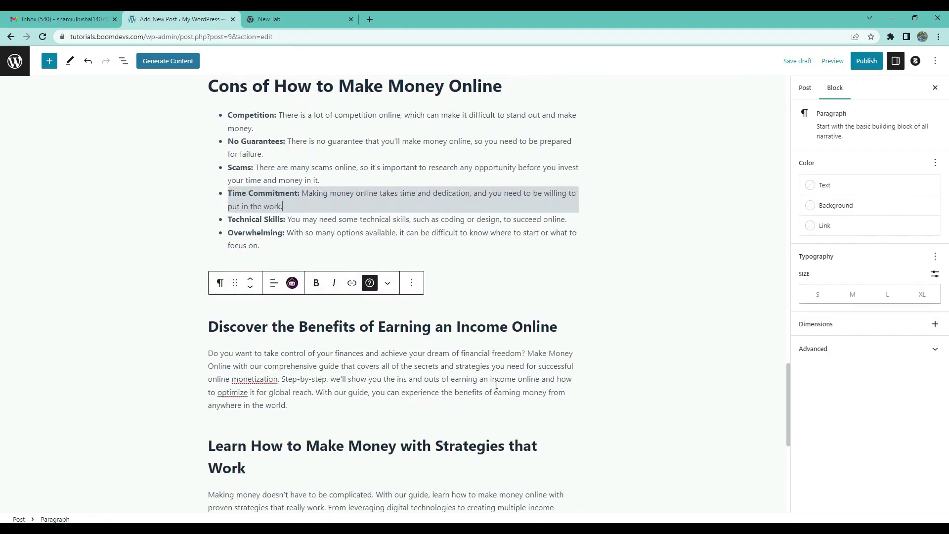
left_click(506, 420)
left_click(168, 61)
scroll(638, 250, "down", 4)
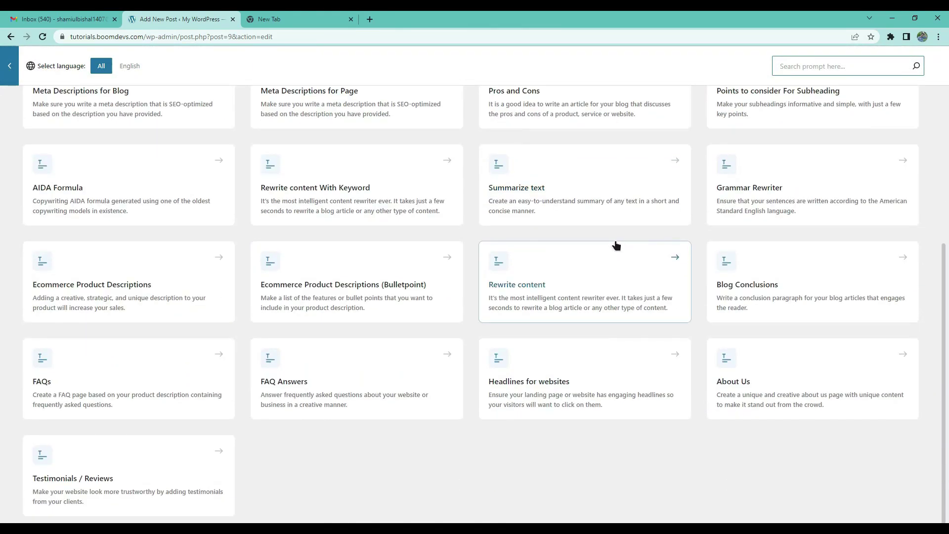
Step: Open the FAQs generator with topic 'How to make money online' and the saved post description
left_click(401, 378)
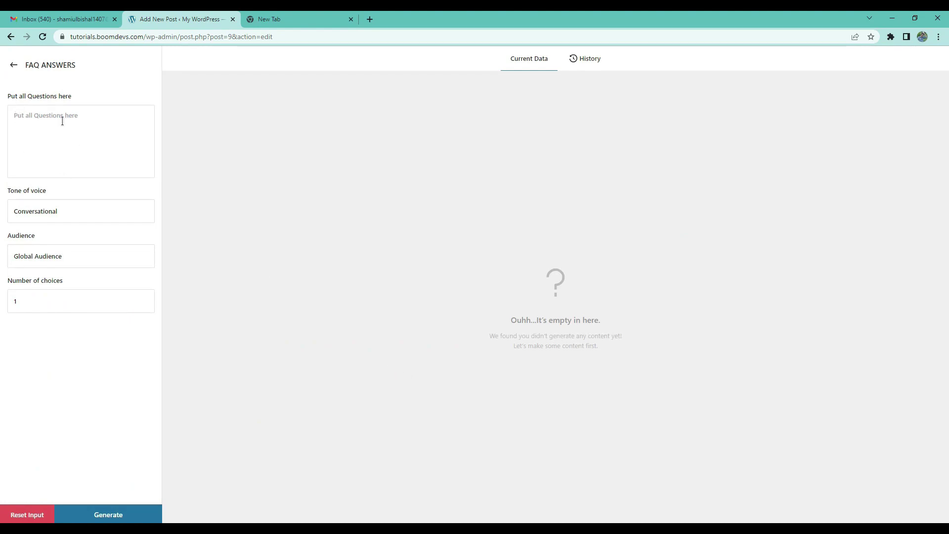
left_click(10, 67)
left_click(118, 368)
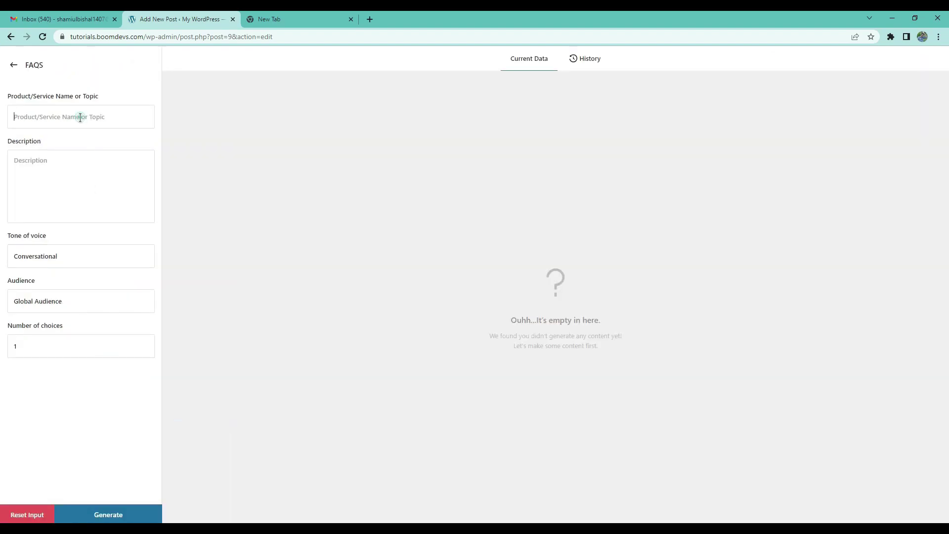
type("How to make money online")
left_click(81, 171)
key("super+v")
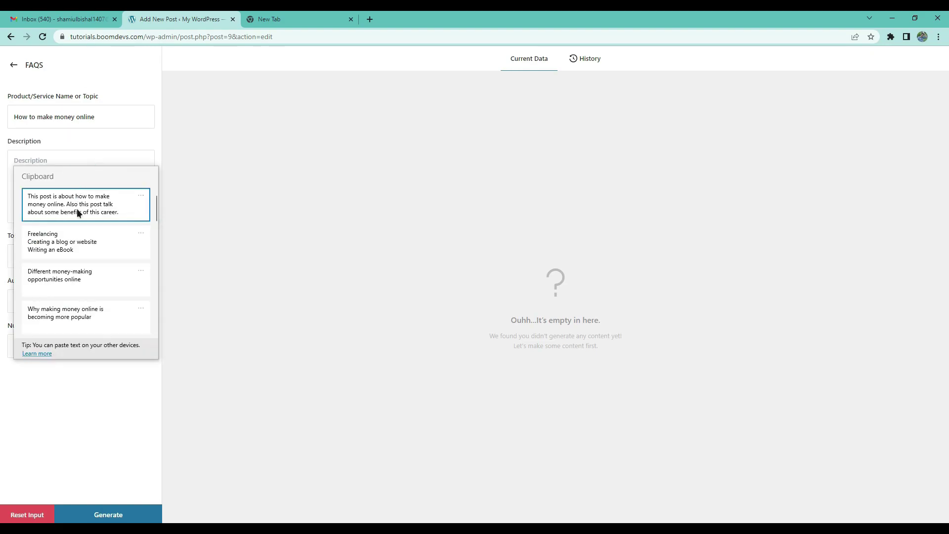
left_click(77, 208)
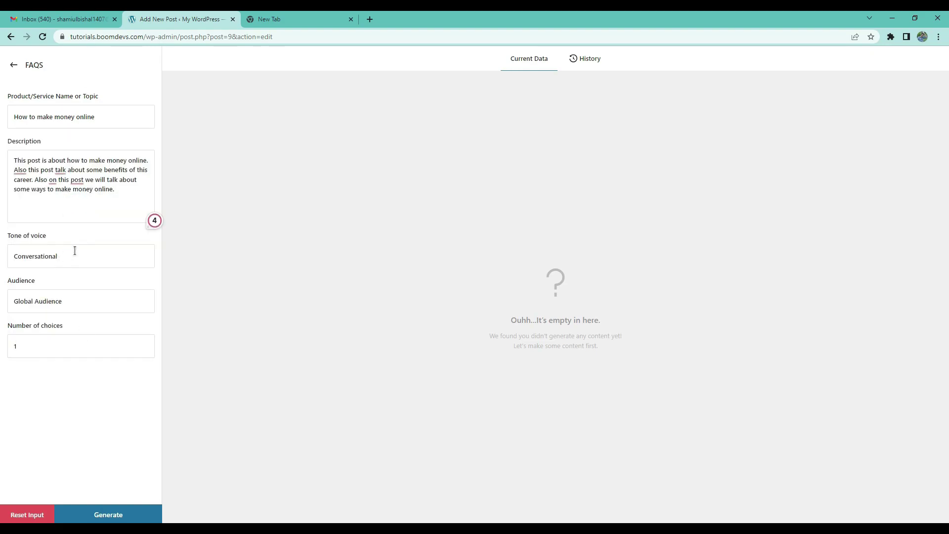
Step: Keep the Conversational tone, set 3 choices, and generate the FAQs
left_click_drag(75, 250, 3, 266)
left_click(94, 261)
left_click_drag(92, 302, 2, 302)
left_click(119, 351)
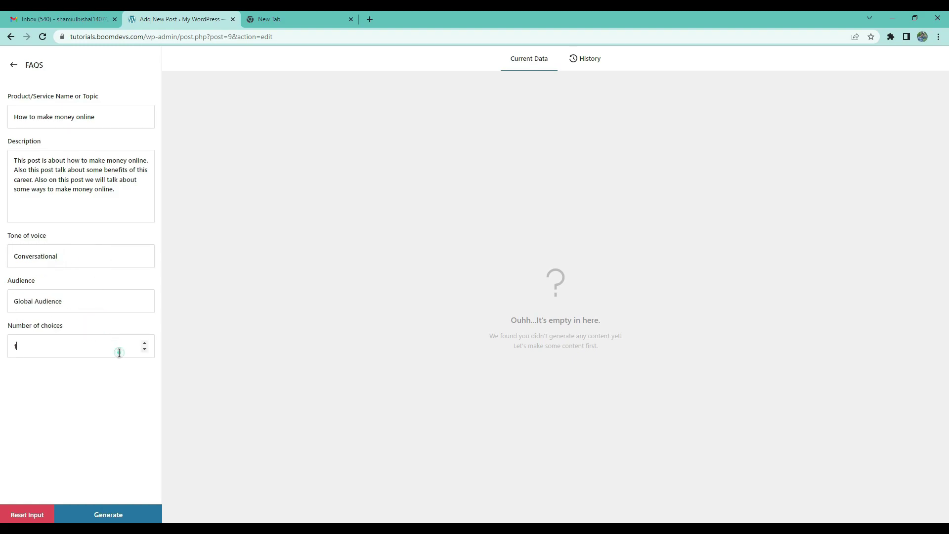
left_click(144, 343)
left_click(144, 343)
left_click(126, 517)
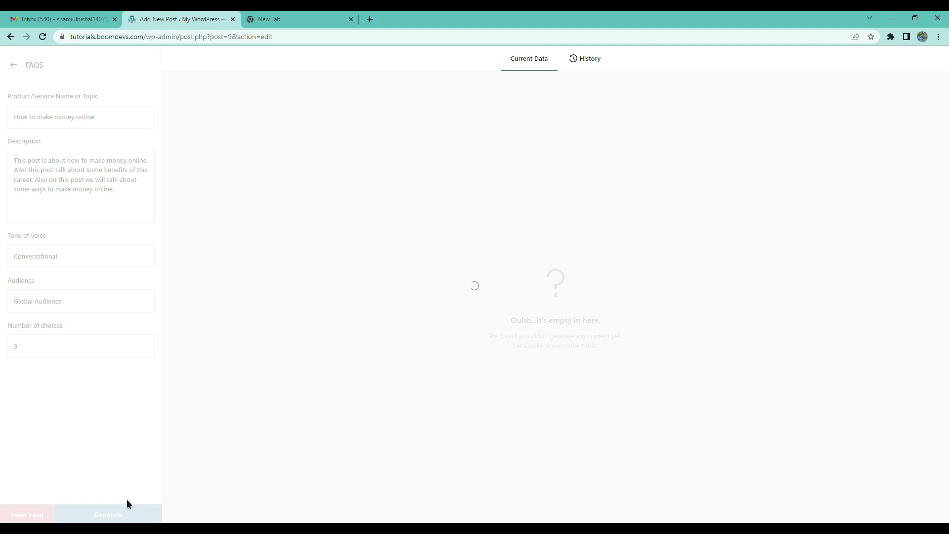
Step: Insert the first generated FAQ set into the post
scroll(464, 297, "down", 4)
scroll(361, 221, "up", 4)
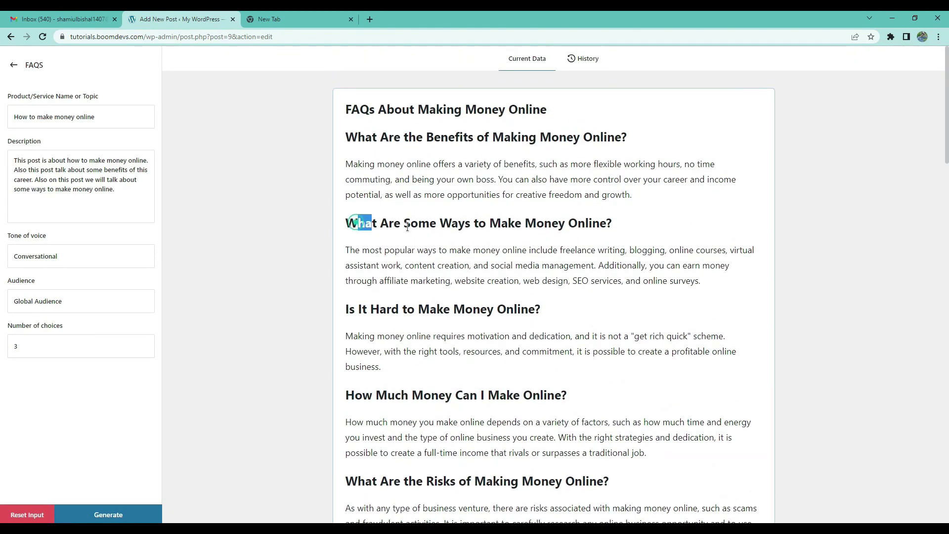
left_click_drag(363, 309, 466, 333)
scroll(466, 332, "down", 9)
left_click_drag(388, 275, 640, 312)
scroll(640, 312, "up", 10)
scroll(609, 381, "down", 5)
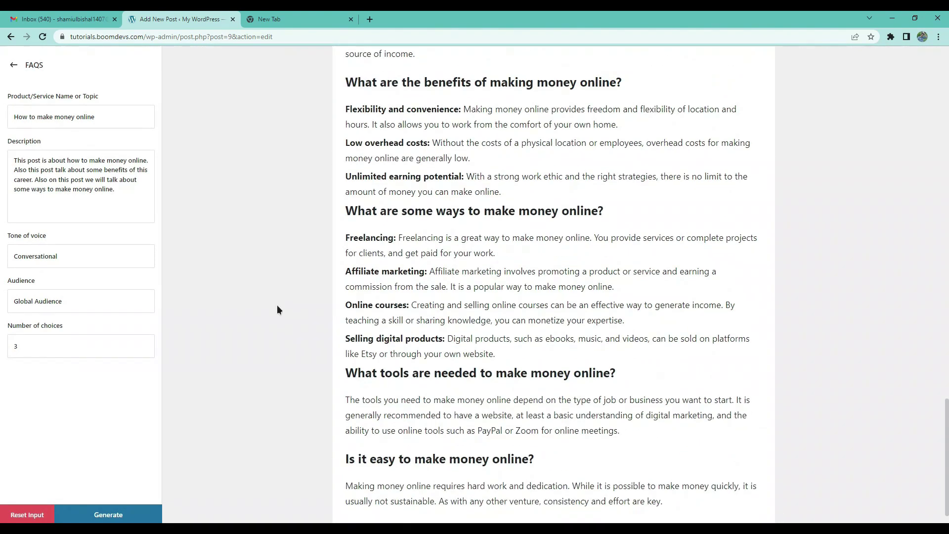
scroll(277, 305, "up", 10)
left_click(629, 378)
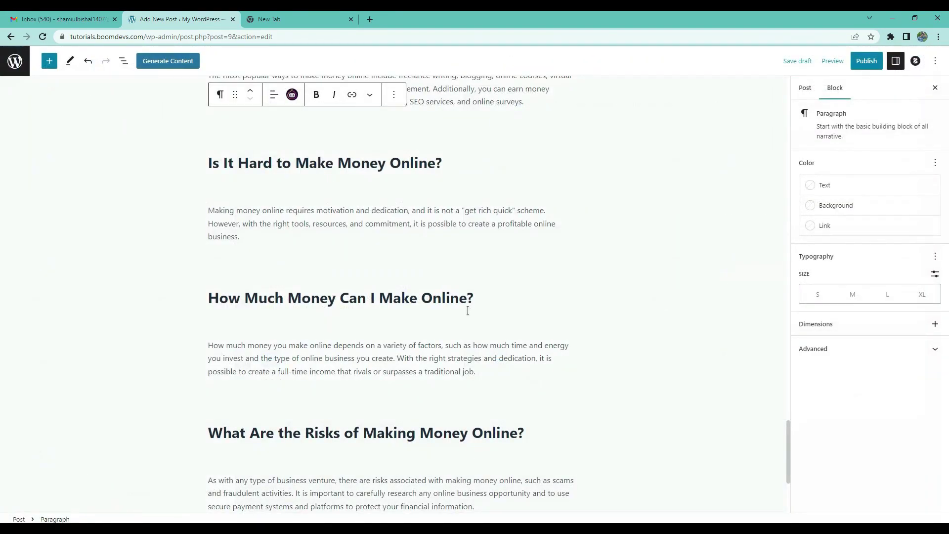
left_click_drag(275, 261, 218, 258)
scroll(218, 258, "up", 6)
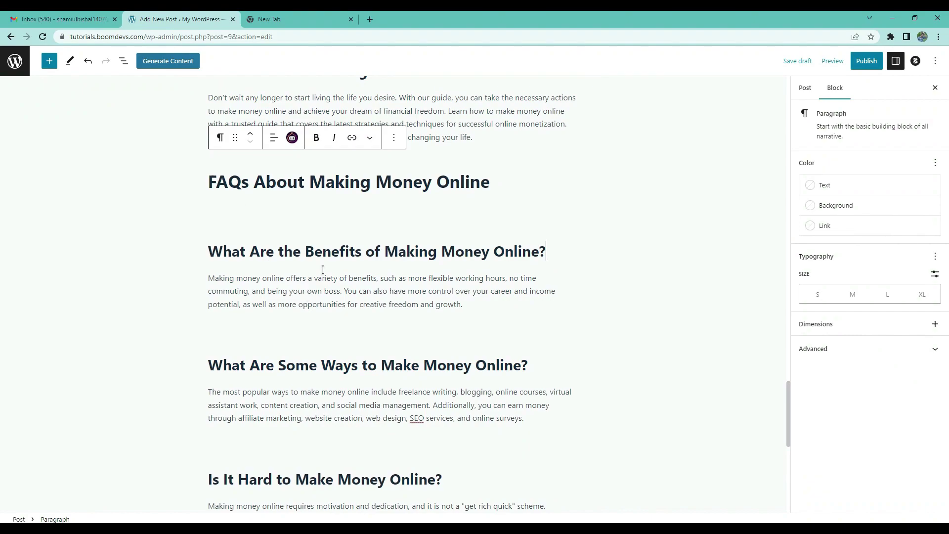
Step: Shorten the heading to 'FAQs' and remove the empty line below it
left_click(336, 187)
left_click_drag(251, 186, 578, 193)
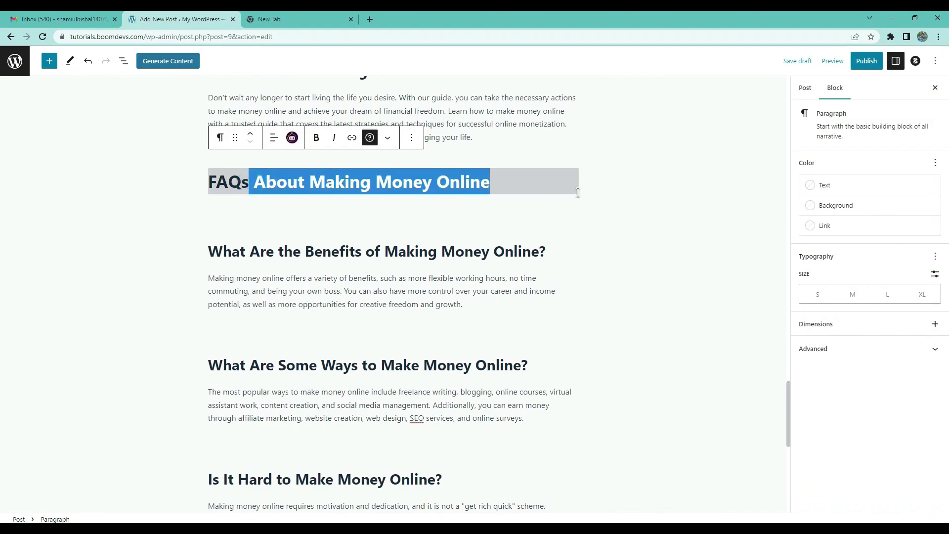
key("BackSpace")
left_click(276, 218)
key("BackSpace")
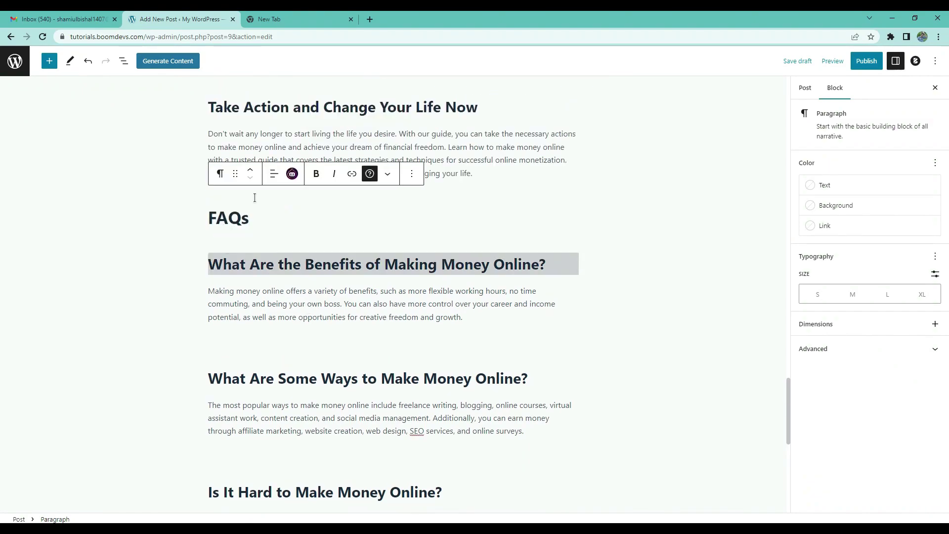
Step: Undo the accidental alignment changes and deselect the block
left_click(274, 174)
left_click(297, 208)
key("ctrl+z")
scroll(582, 384, "down", 2)
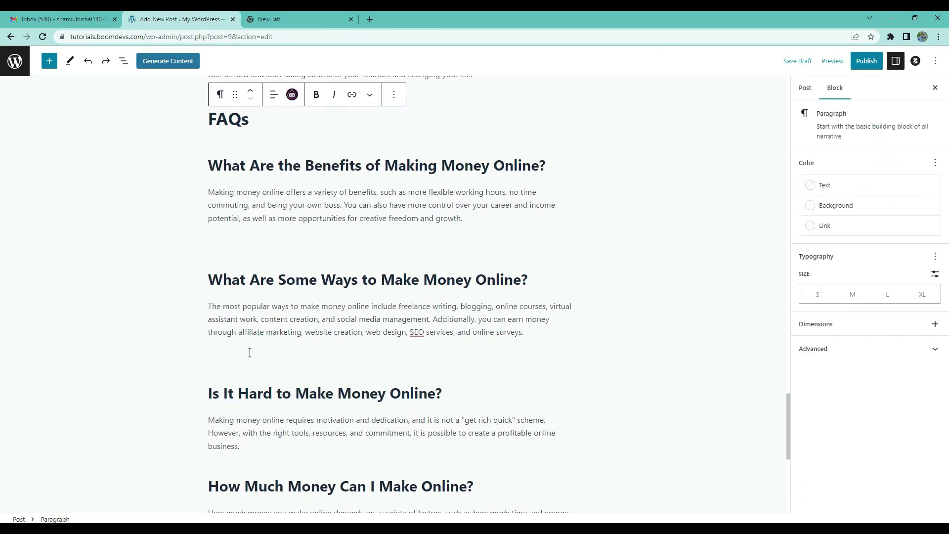
key("ctrl+z")
scroll(238, 287, "down", 5)
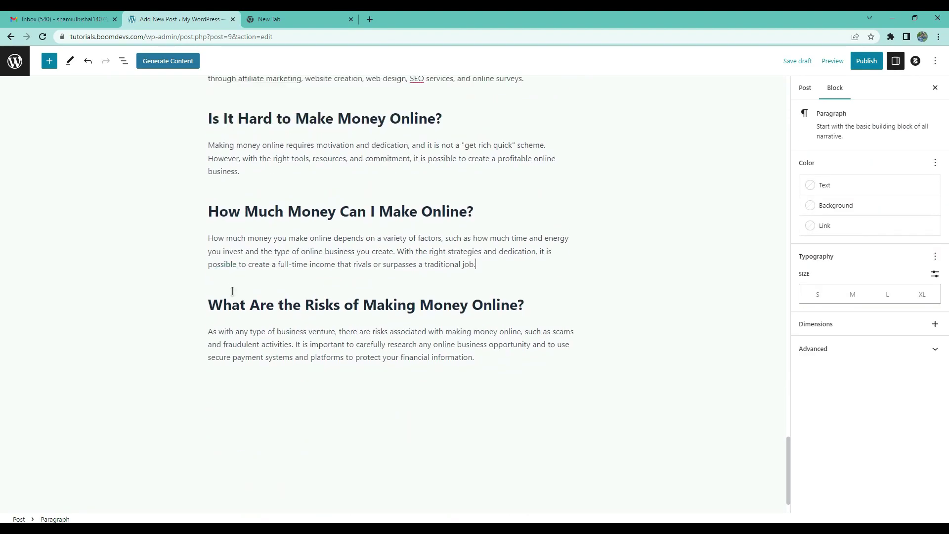
left_click(380, 397)
scroll(383, 384, "up", 9)
scroll(383, 381, "down", 10)
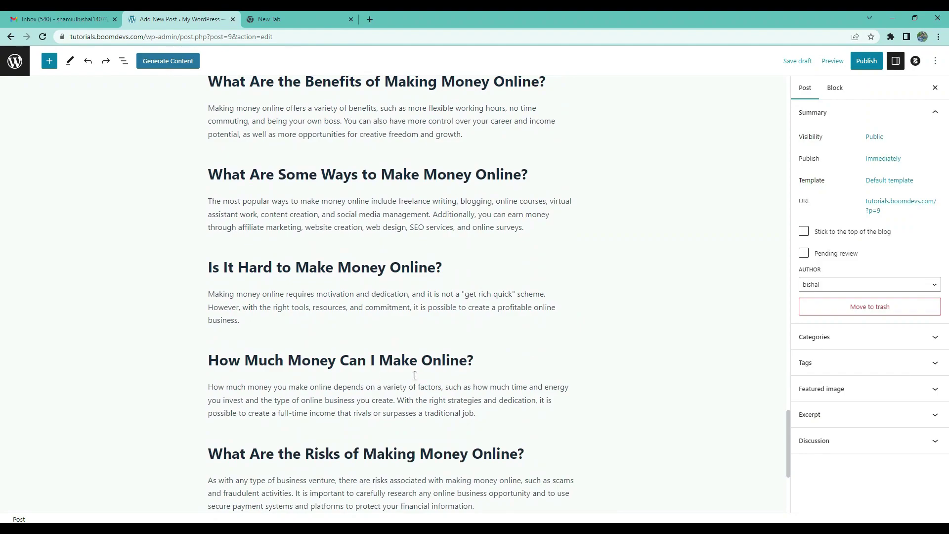
Step: Open Blog Conclusions and enter the 'How to make money online' title and saved description
left_click(180, 62)
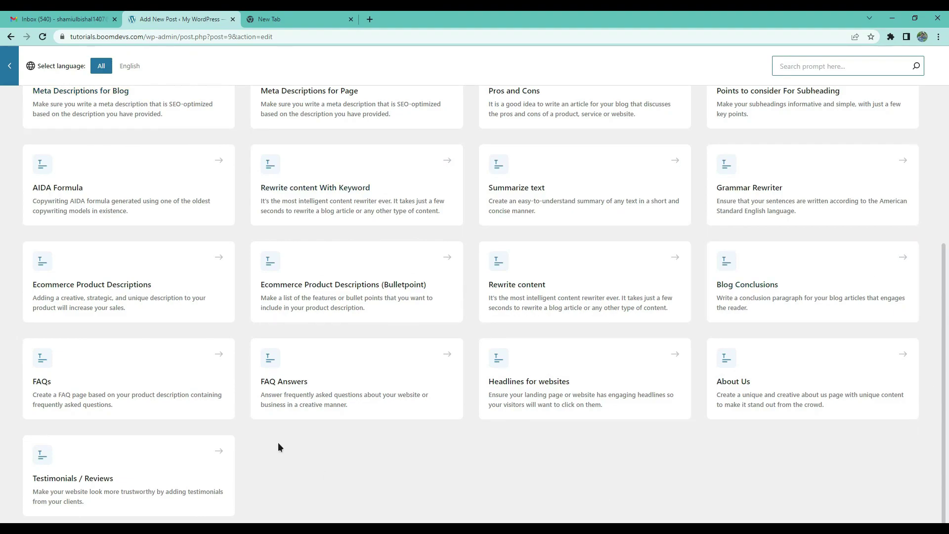
left_click(748, 291)
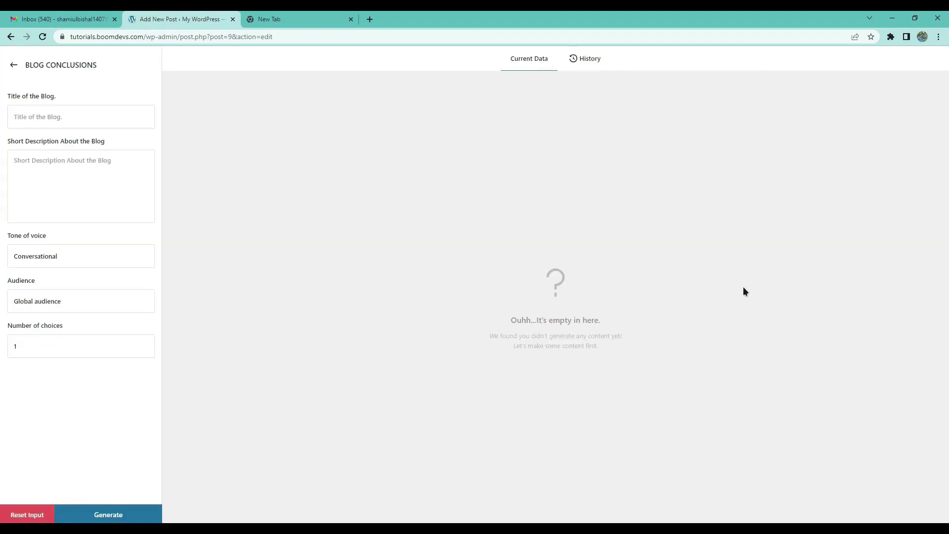
left_click(49, 115)
key("super+v")
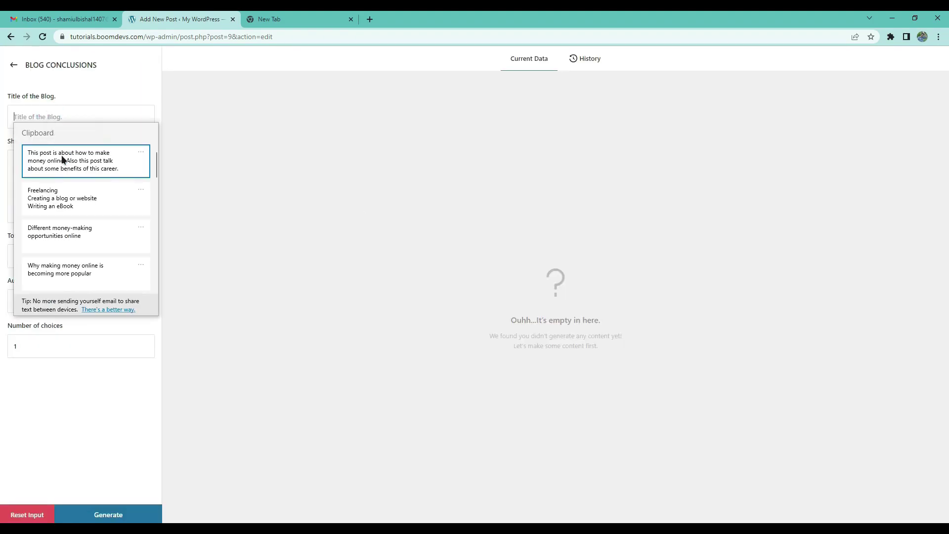
left_click(49, 114)
type("Thius")
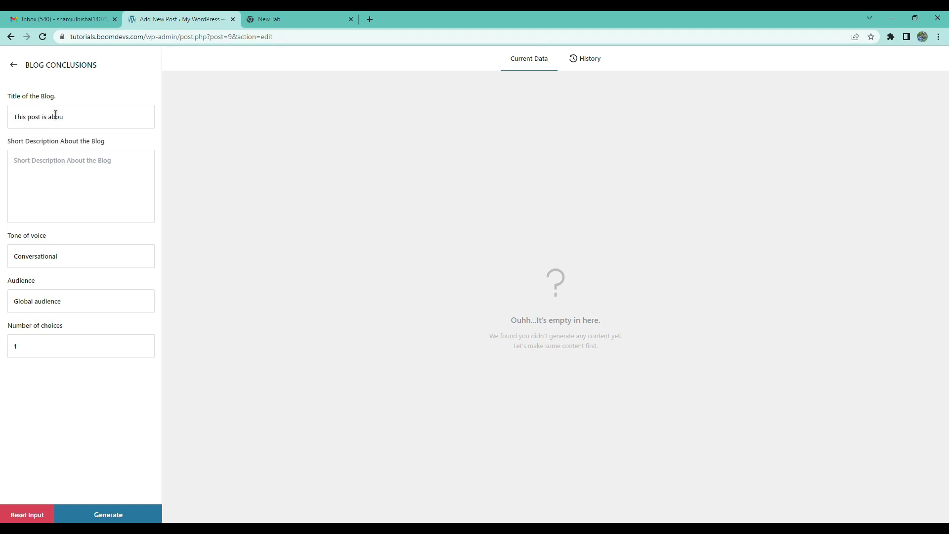
key("BackSpace")
key("BackSpace")
key("BackSpace")
key("BackSpace")
key("BackSpace")
key("BackSpace")
key("BackSpace")
key("BackSpace")
key("BackSpace")
key("BackSpace")
key("BackSpace")
key("BackSpace")
key("BackSpace")
key("BackSpace")
key("BackSpace")
key("BackSpace")
key("BackSpace")
type("H")
left_click(60, 183)
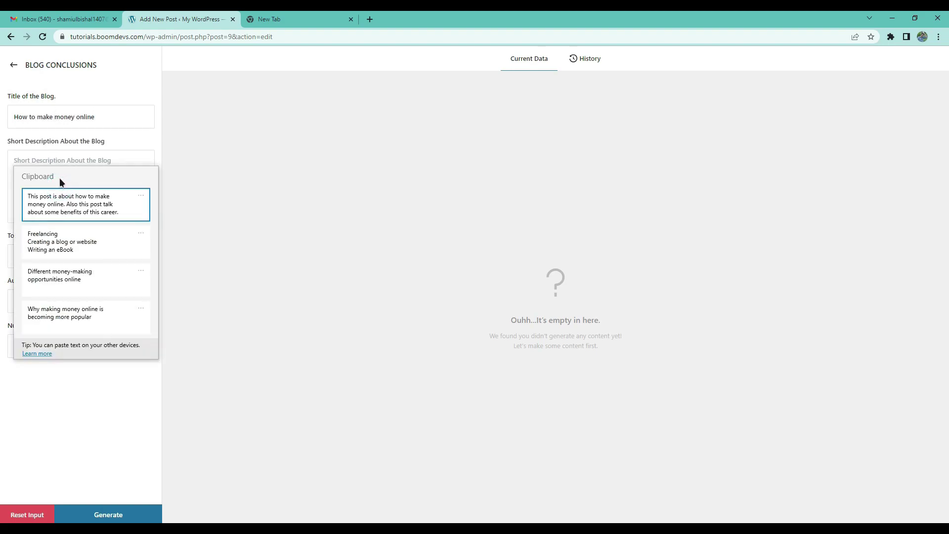
left_click(66, 196)
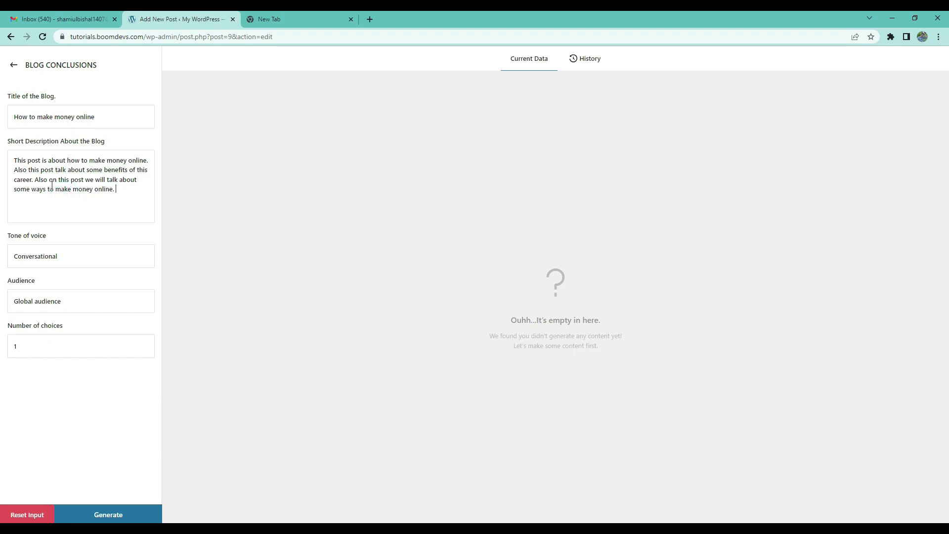
Step: Set the tone to catchy with 3 choices and generate the conclusions
double_click(75, 257)
type("catchy")
left_click(70, 301)
double_click(144, 343)
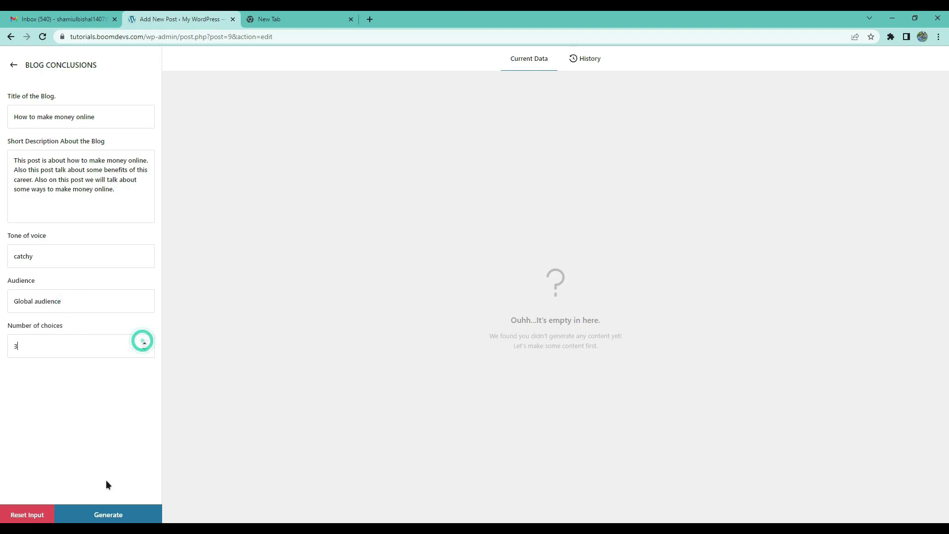
left_click(113, 513)
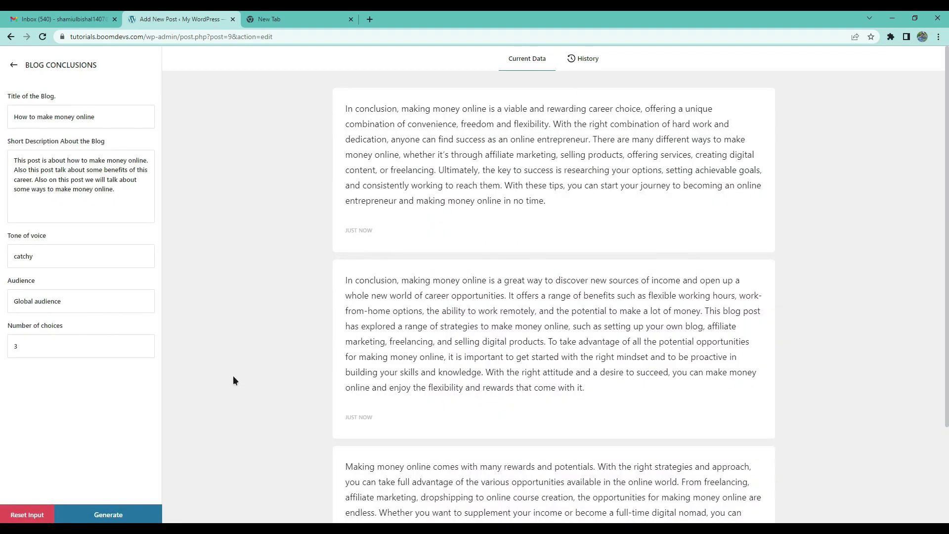
Step: Insert the second generated conclusion at the end of the post
mouse_move(726, 203)
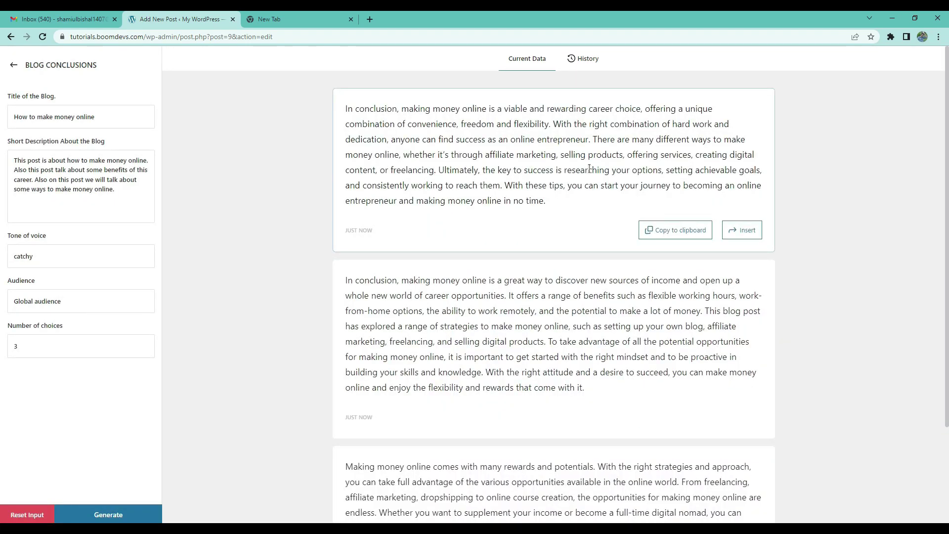
scroll(620, 356, "down", 3)
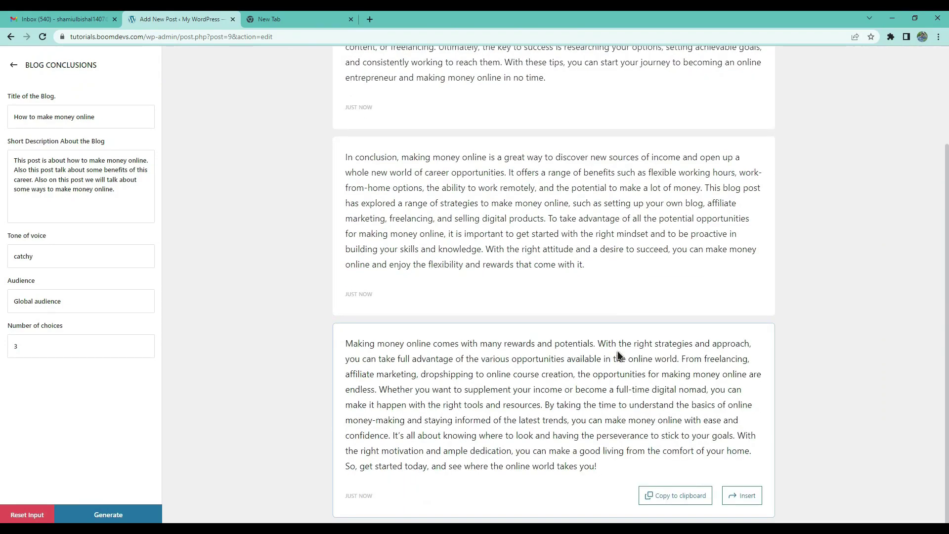
scroll(620, 356, "up", 2)
left_click(740, 392)
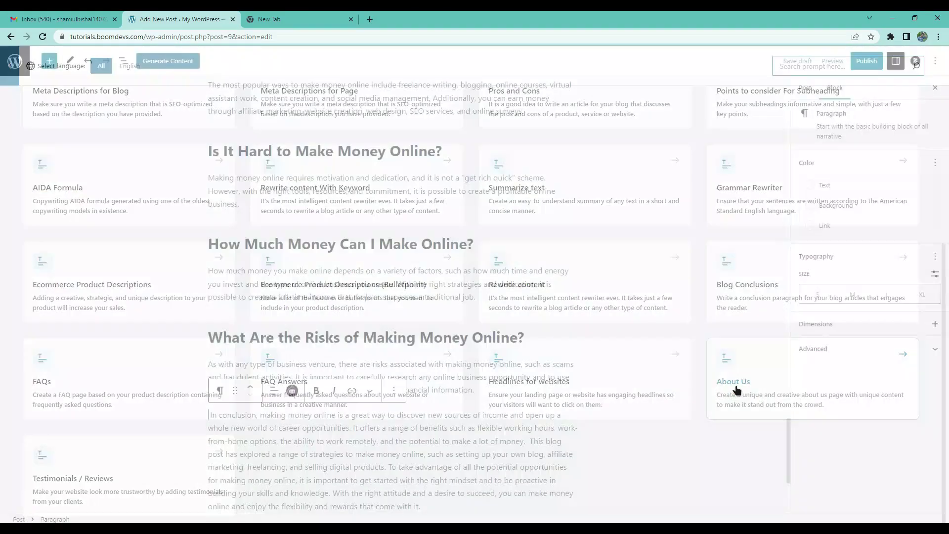
scroll(593, 346, "down", 3)
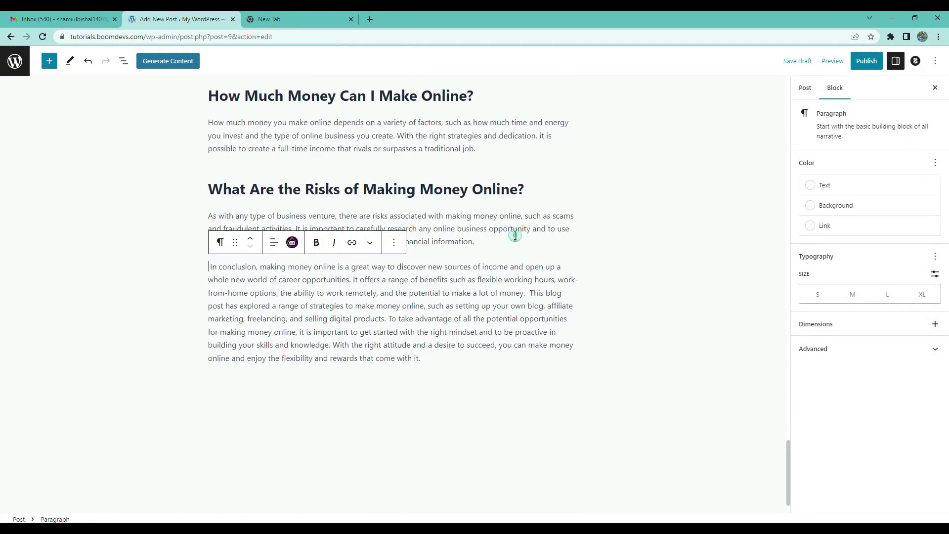
left_click(515, 237)
Step: Add a 'WarpingUp' line above the conclusion and transform it into a heading
left_click(209, 267)
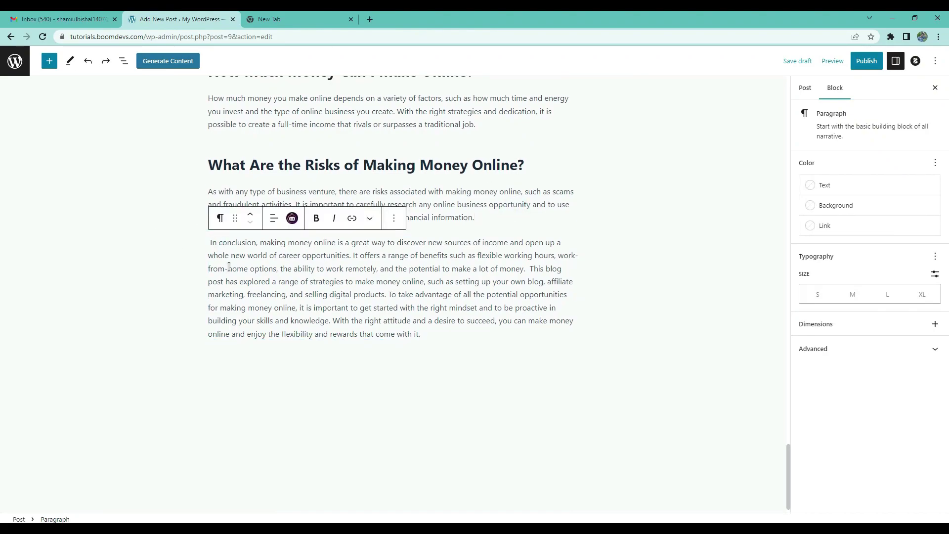
key("Return")
left_click(262, 193)
type("WarpingUp")
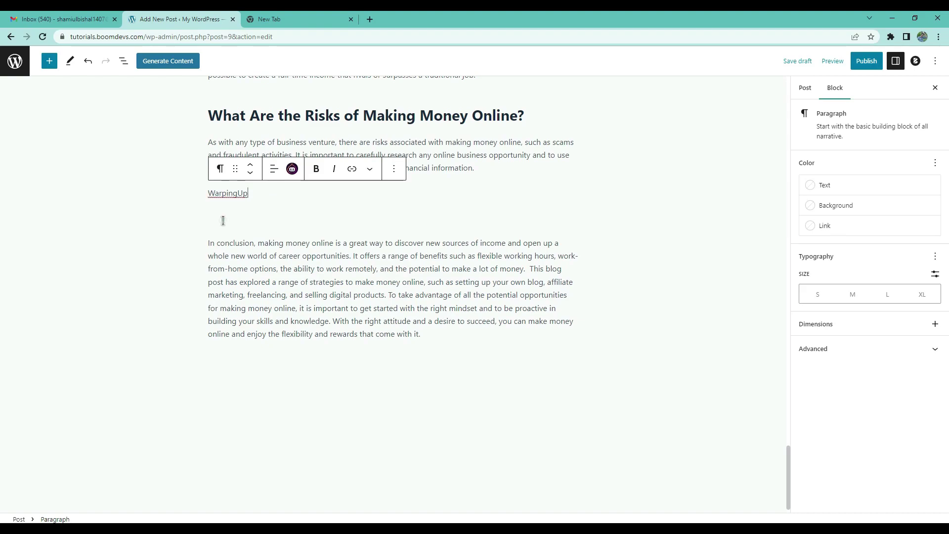
left_click(220, 218)
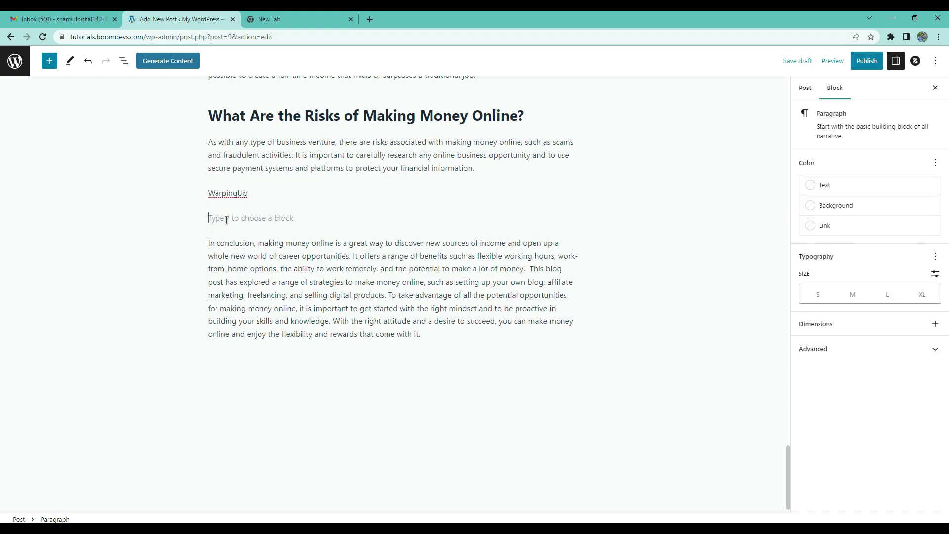
key("BackSpace")
double_click(229, 218)
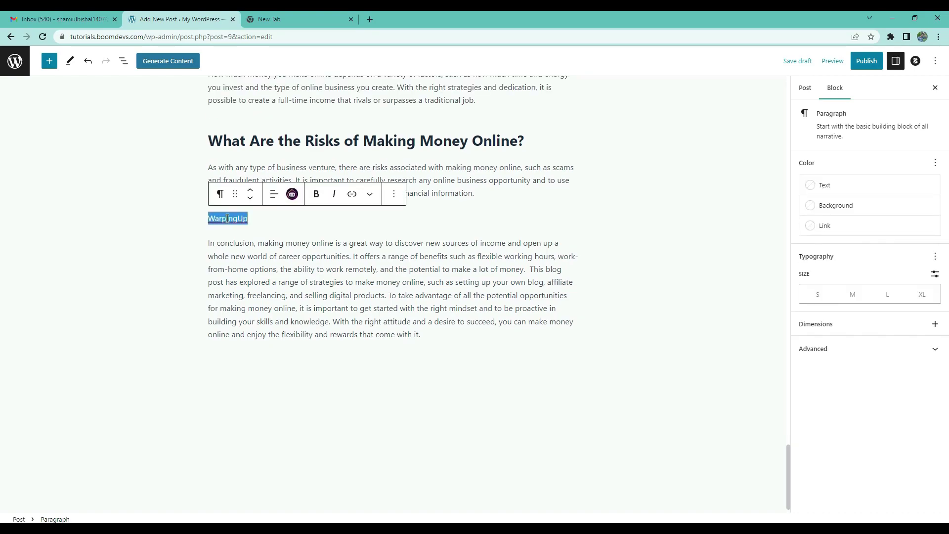
left_click(220, 194)
left_click(250, 240)
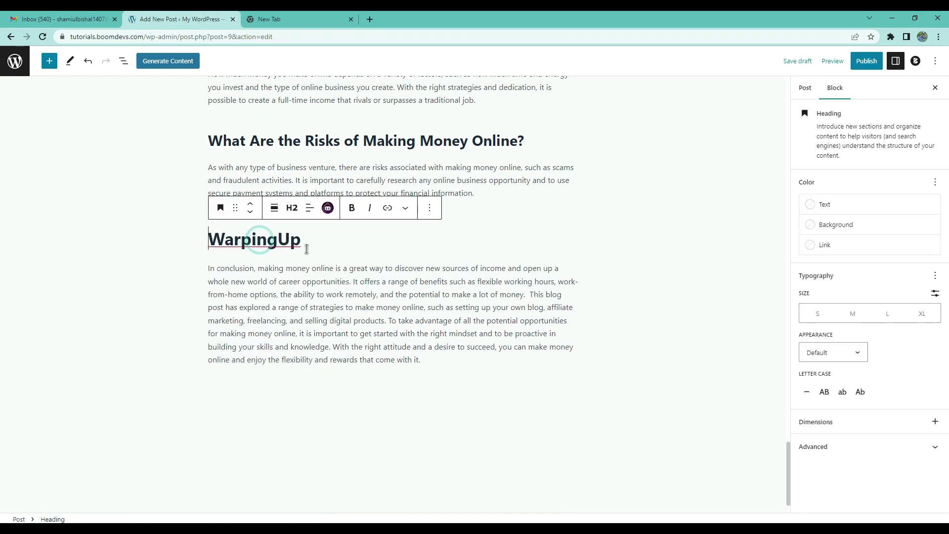
left_click(338, 243)
Step: Deselect the WarpingUp heading and close the AI template gallery
left_click(572, 392)
scroll(483, 287, "up", 15)
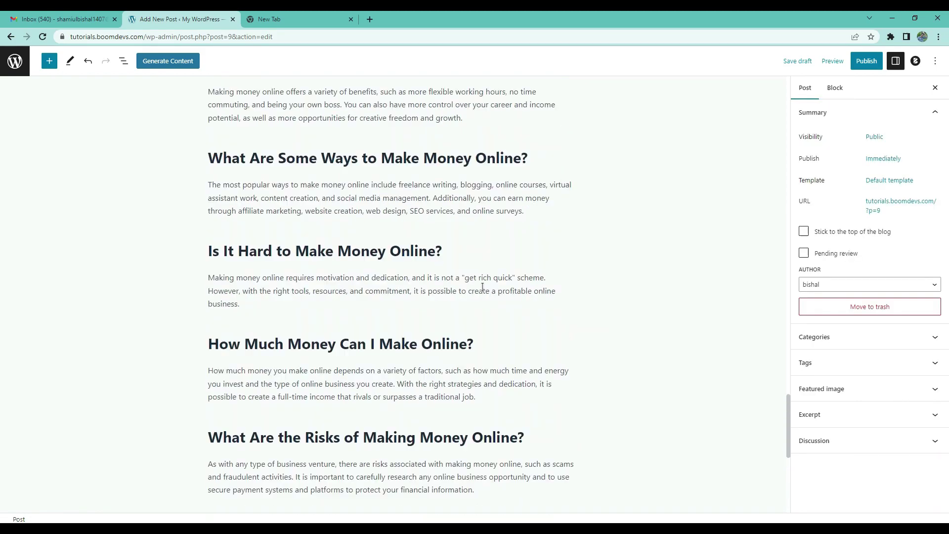
scroll(483, 286, "up", 5)
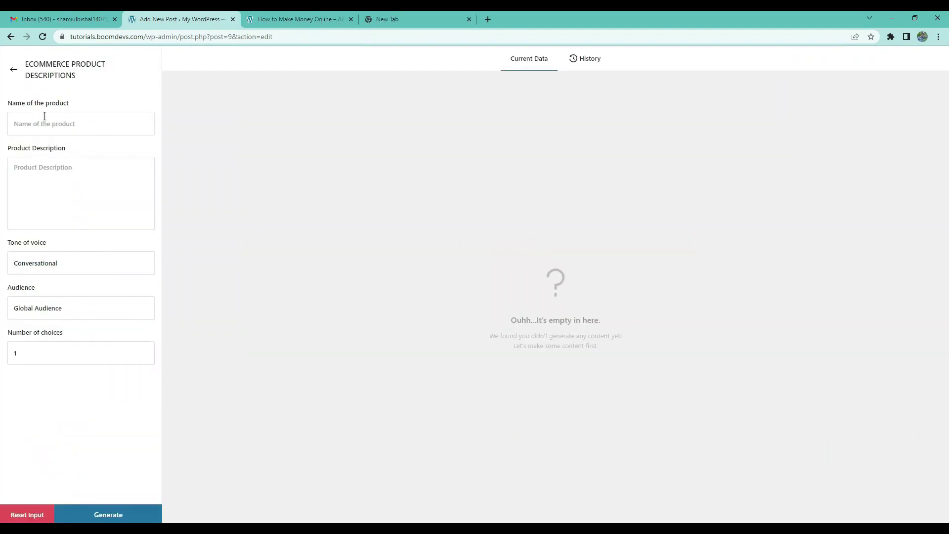
left_click_drag(11, 148, 97, 243)
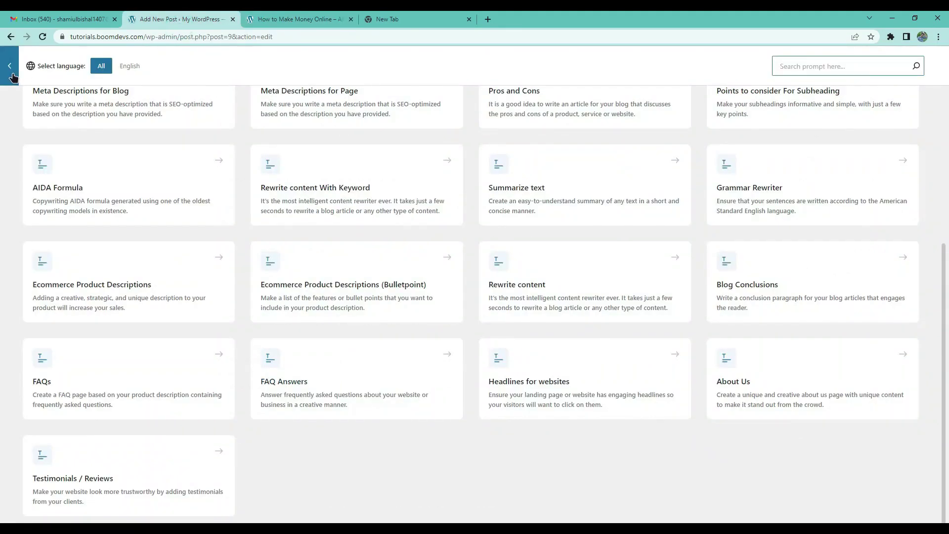
left_click(9, 66)
Step: Select the whole 'In conclusion' closing paragraph from end to start
scroll(396, 395, "down", 15)
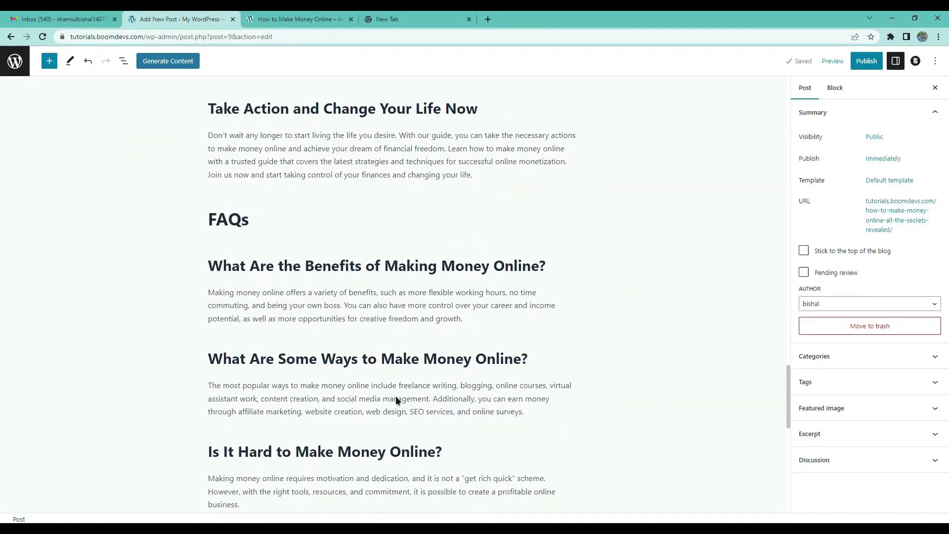
scroll(429, 279, "up", 1)
left_click(415, 292)
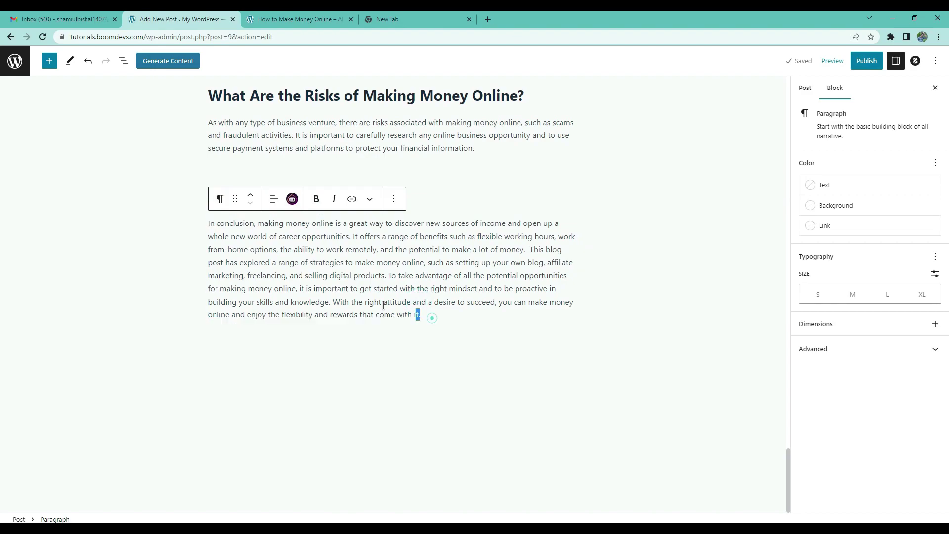
left_click_drag(420, 314, 202, 223)
key("ctrl+c")
scroll(202, 224, "up", 2)
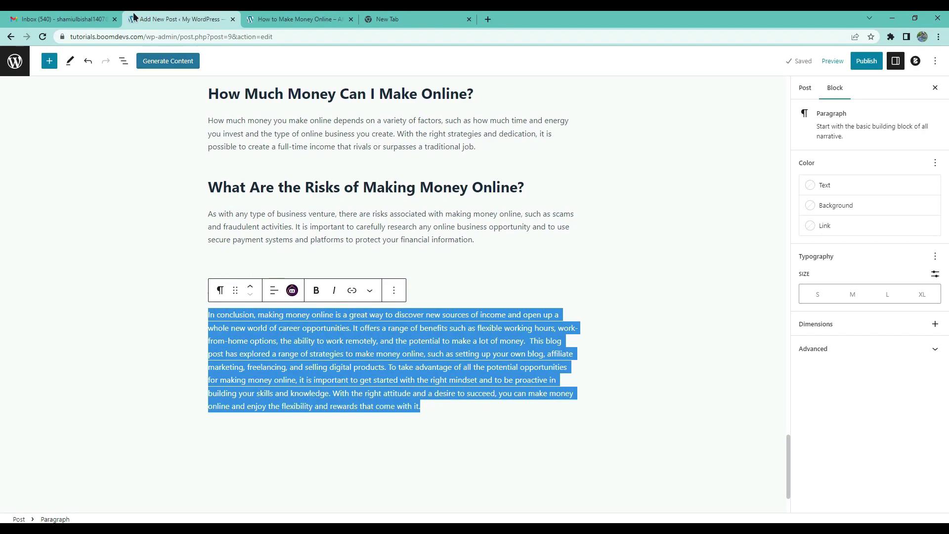
Step: Generate three Rewrite Content versions of the pasted conclusion paragraph
left_click(197, 62)
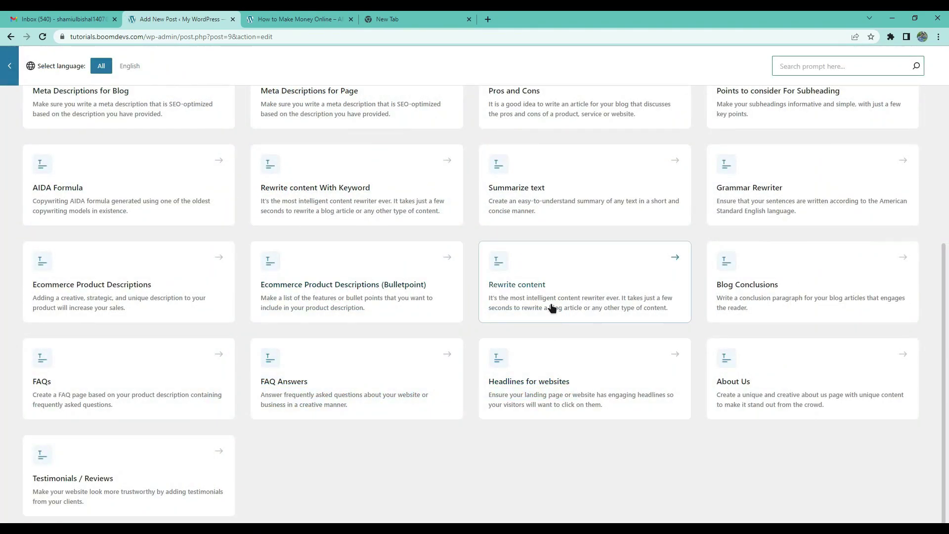
left_click(552, 300)
left_click(68, 129)
key("ctrl+v")
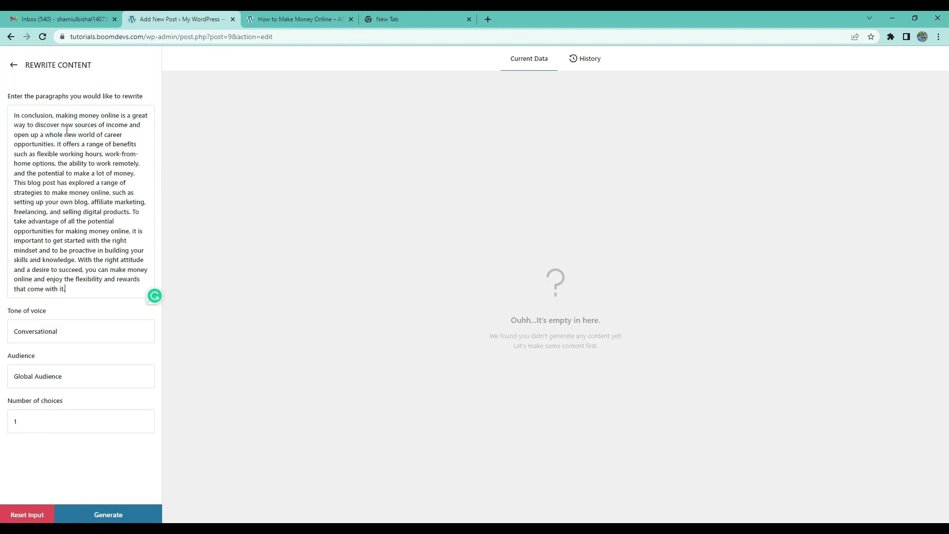
left_click(75, 331)
left_click_drag(75, 332, 3, 331)
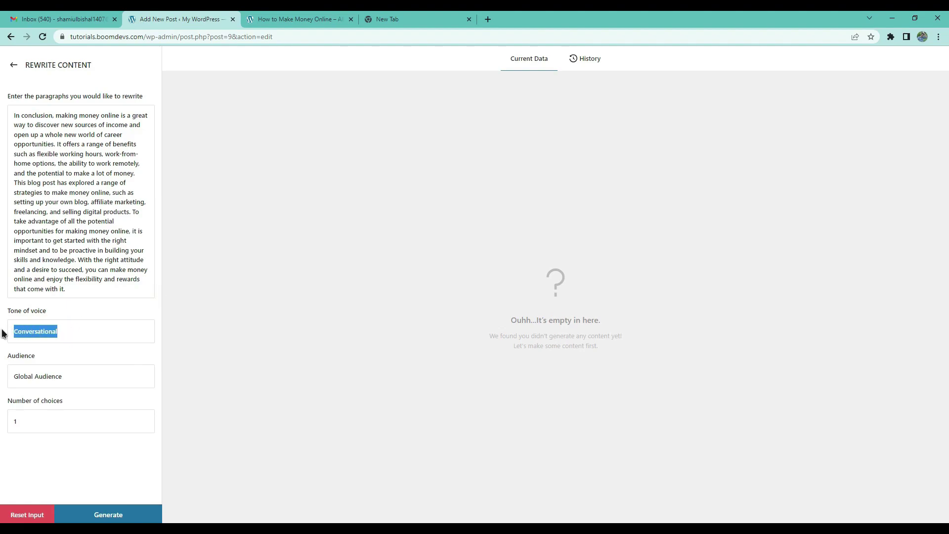
left_click(145, 419)
left_click(145, 418)
left_click(139, 515)
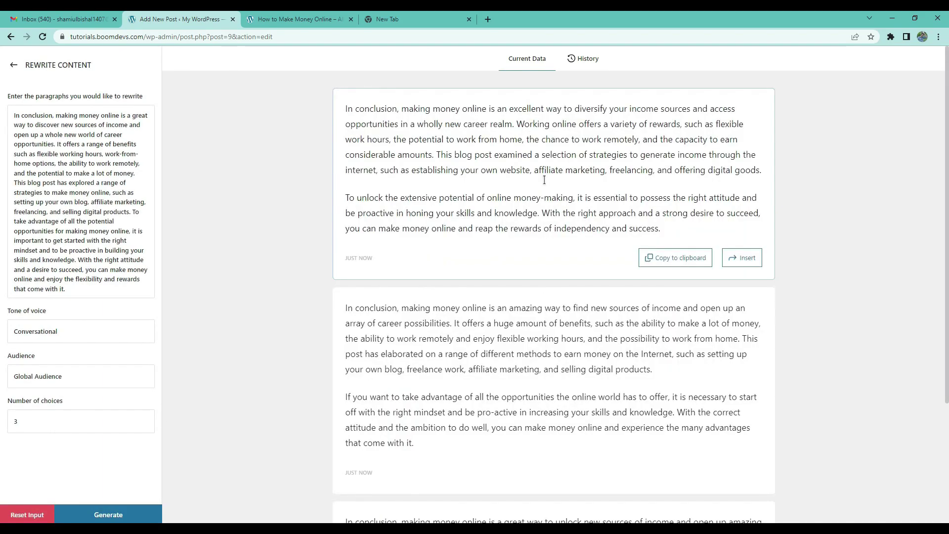
Step: Copy the second rewrite and paste it over the original conclusion paragraph
scroll(431, 284, "down", 3)
left_click_drag(431, 283, 346, 144)
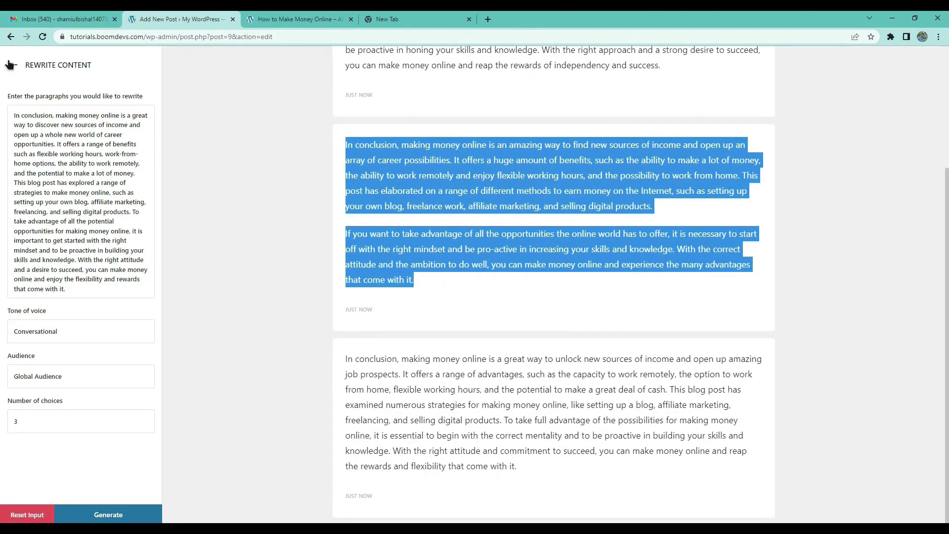
left_click(10, 65)
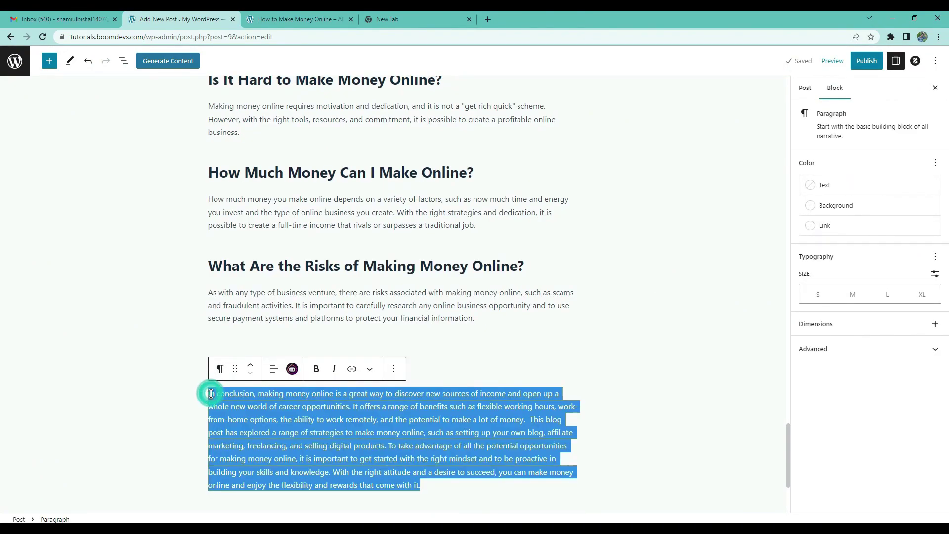
key("ctrl+v")
left_click(168, 61)
Step: Look over the Meta Descriptions for Page template's fields, then back out without generating
scroll(148, 397, "up", 2)
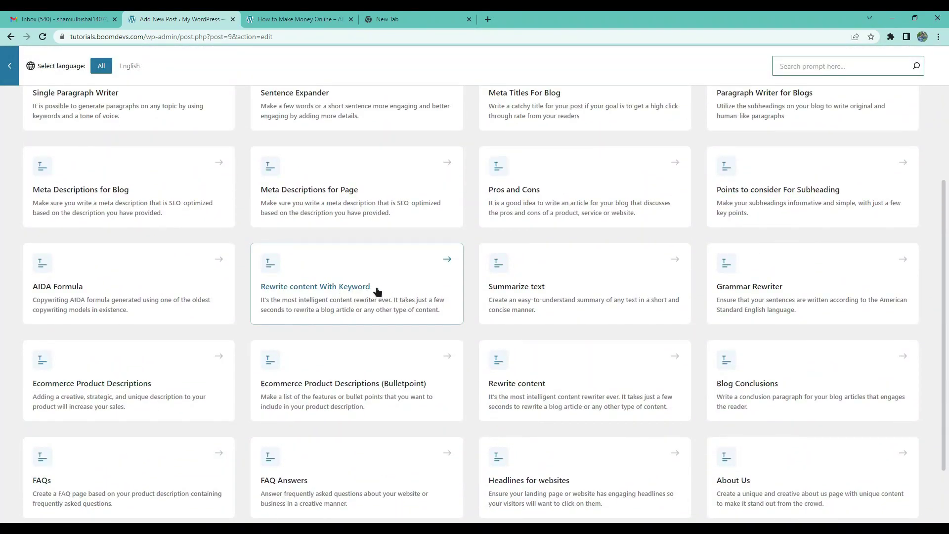
scroll(377, 292, "up", 2)
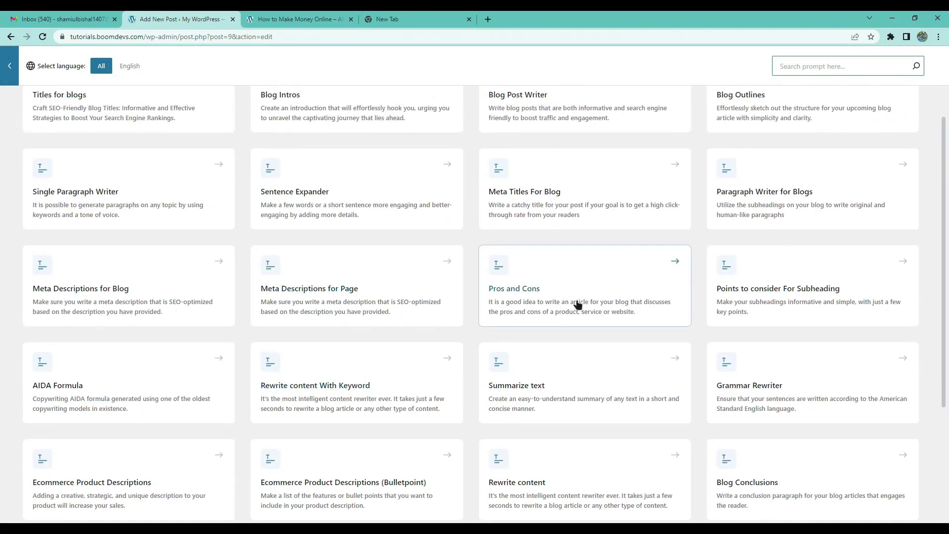
left_click(355, 280)
left_click(48, 109)
left_click(63, 170)
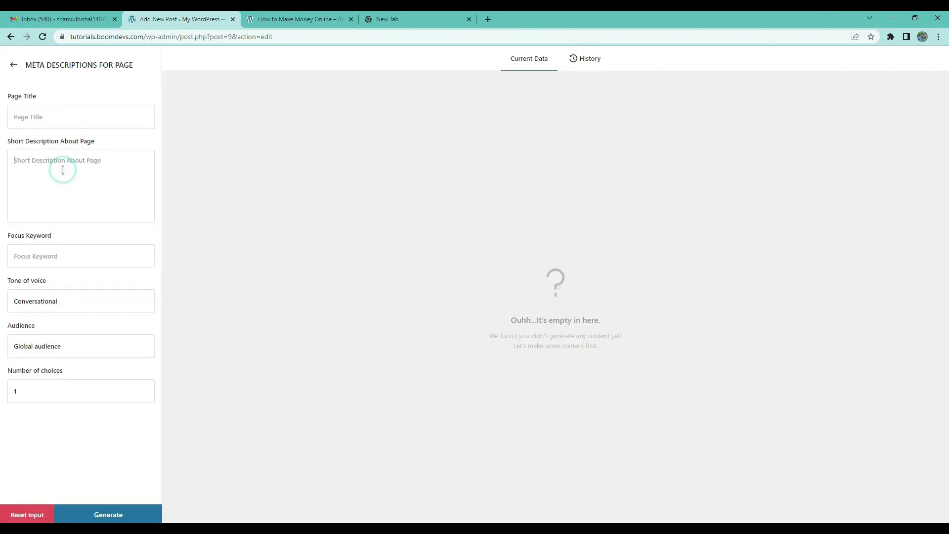
left_click(15, 68)
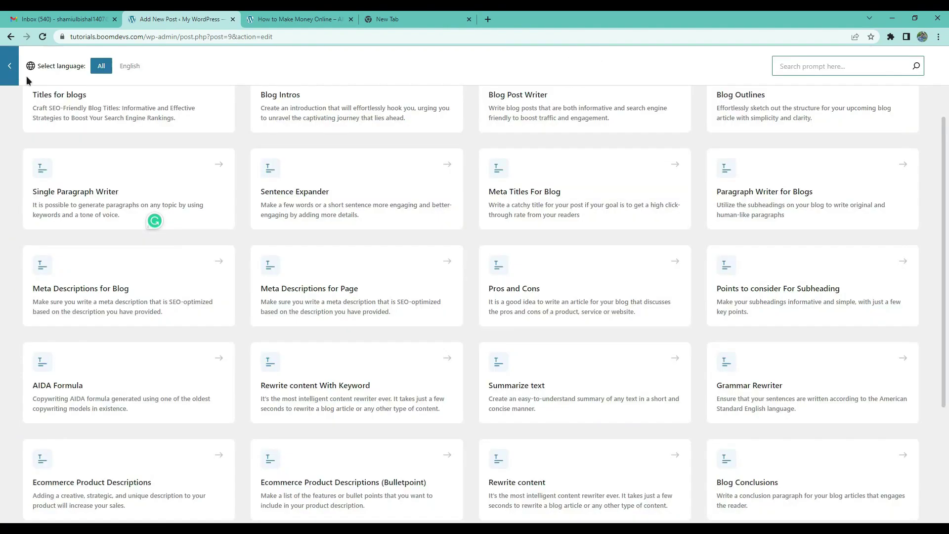
scroll(429, 372, "up", 1)
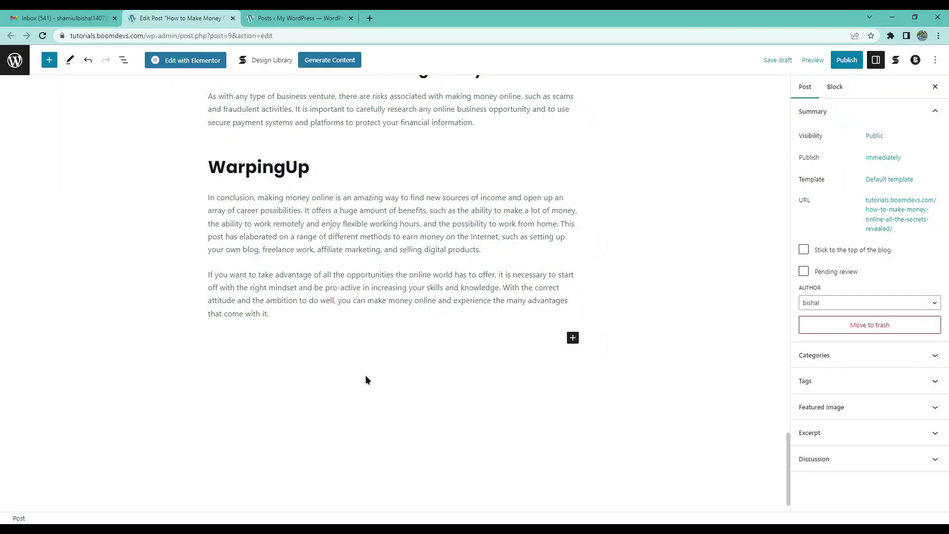
Step: Type 'How to make money online' below the conclusion and generate a Blog Intro from it
left_click(315, 342)
type("How to make money")
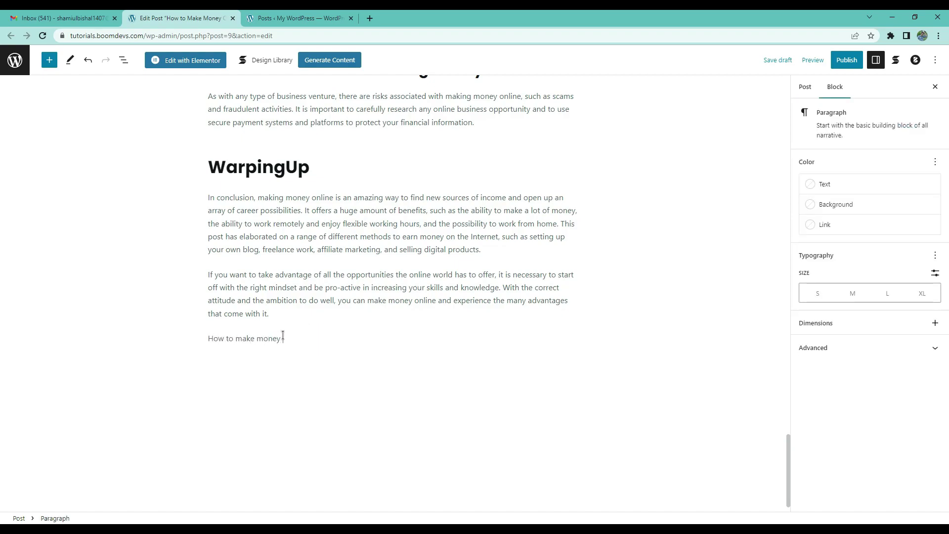
type(" online")
triple_click(283, 336)
key("ctrl+c")
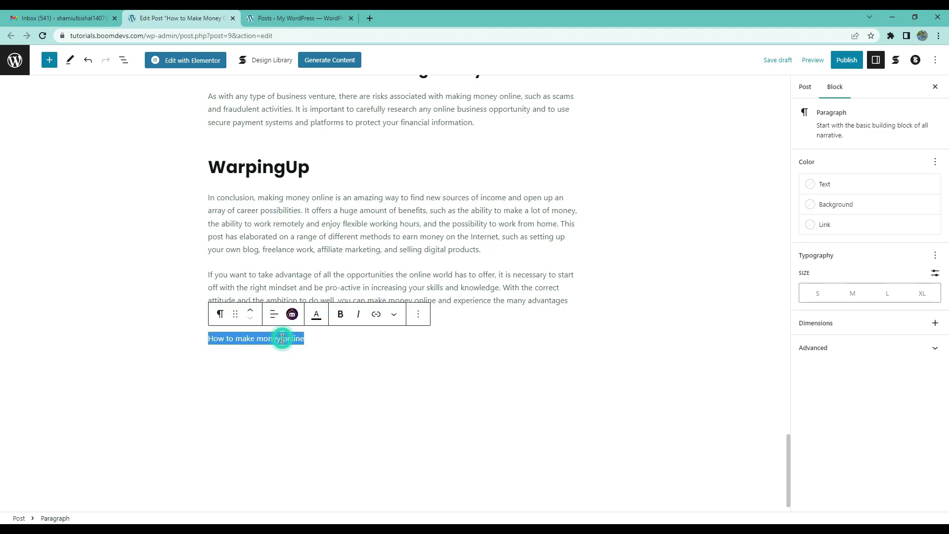
left_click(293, 315)
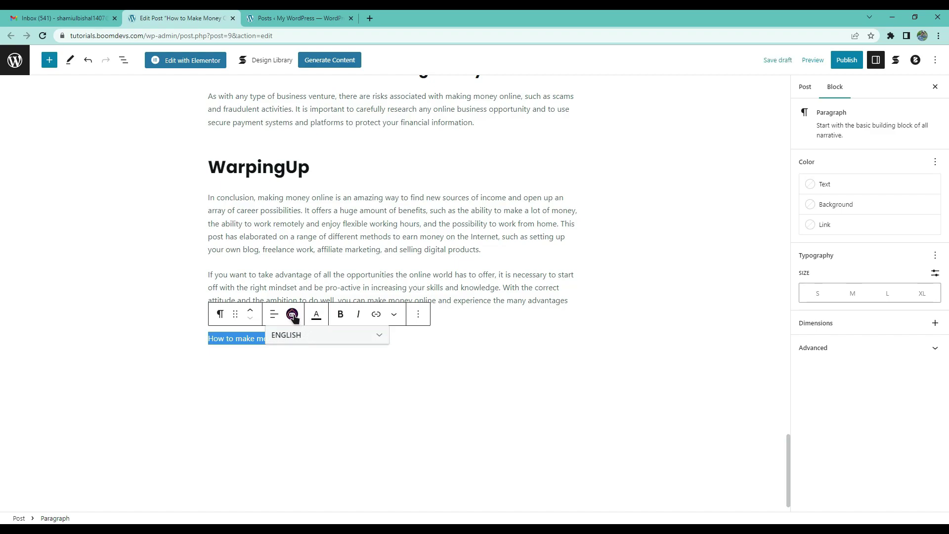
left_click(359, 336)
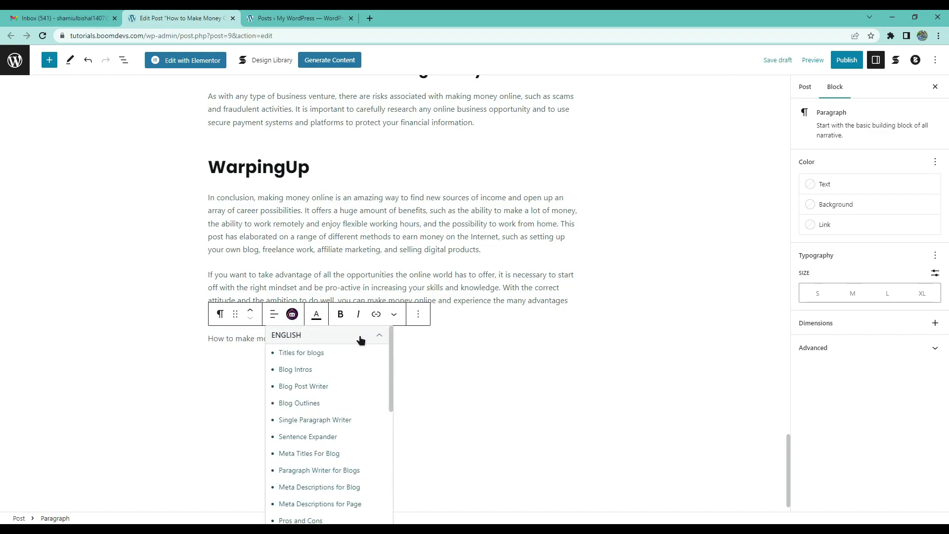
left_click(319, 372)
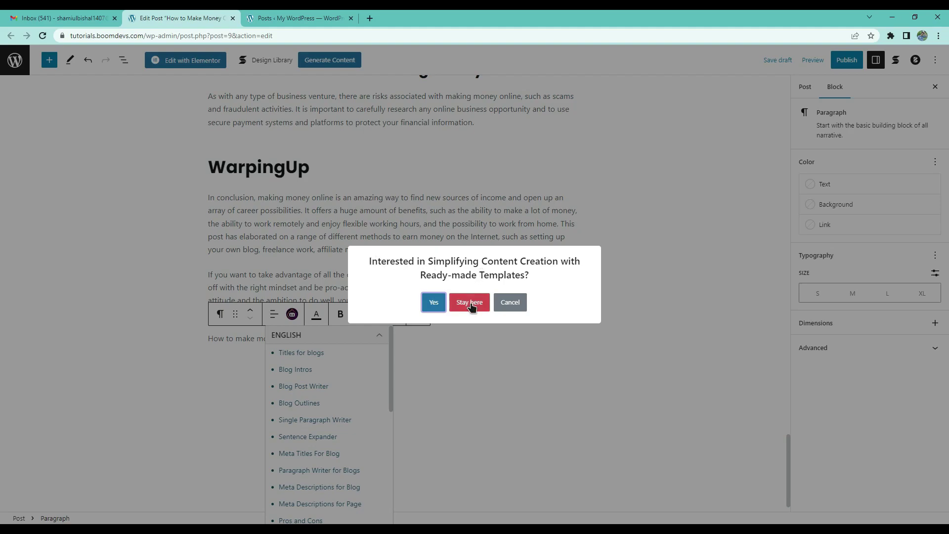
left_click(470, 304)
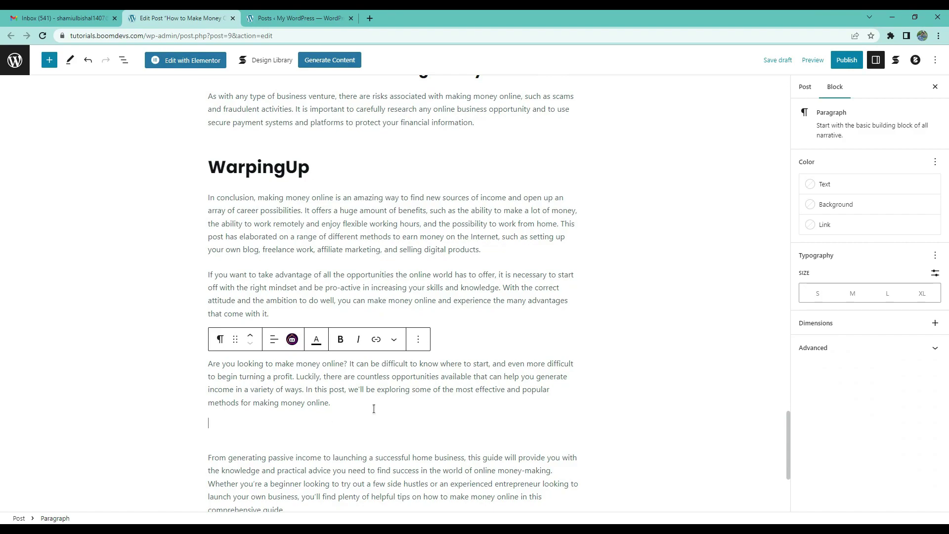
Step: Restore the 'How to make money online' line and delete the empty blocks between the intro paragraphs
left_click(534, 326)
key("ctrl+v")
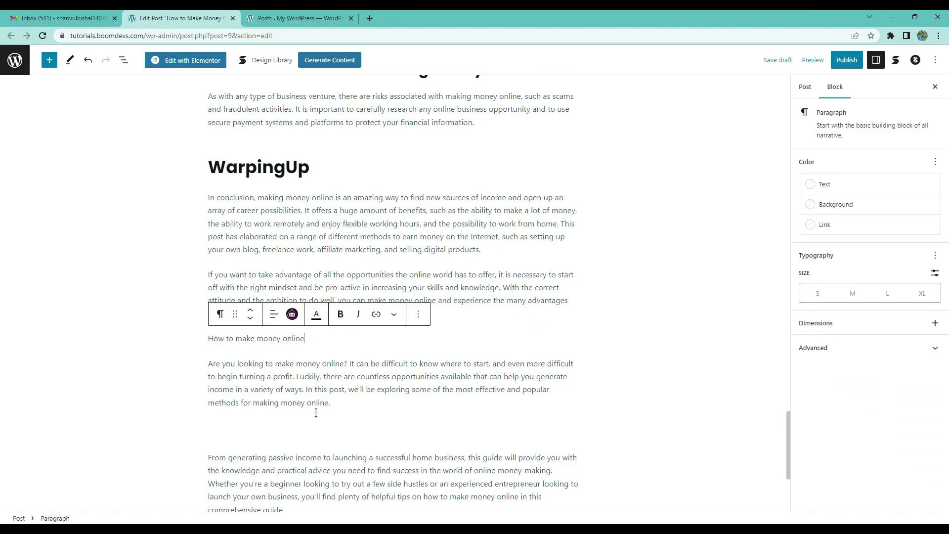
left_click(243, 427)
key("BackSpace")
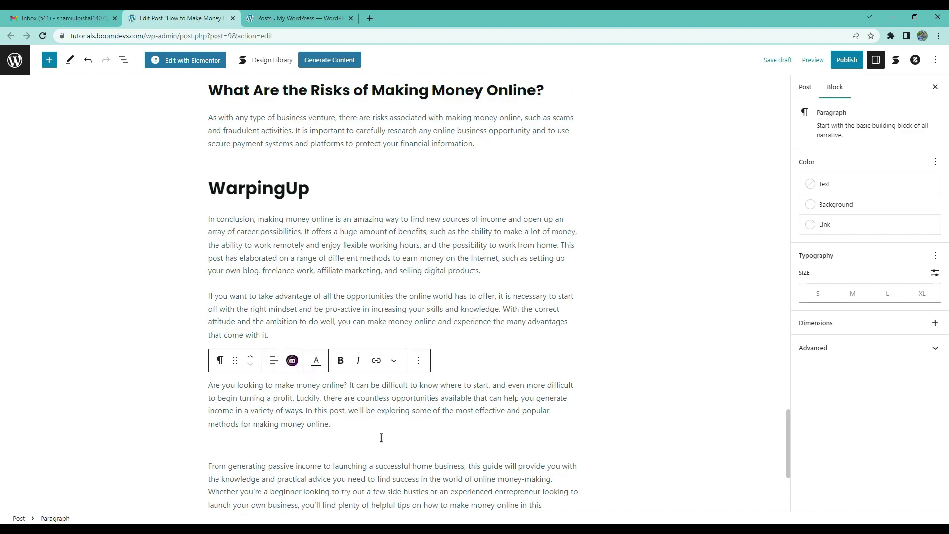
scroll(382, 437, "down", 2)
left_click(247, 345)
key("BackSpace")
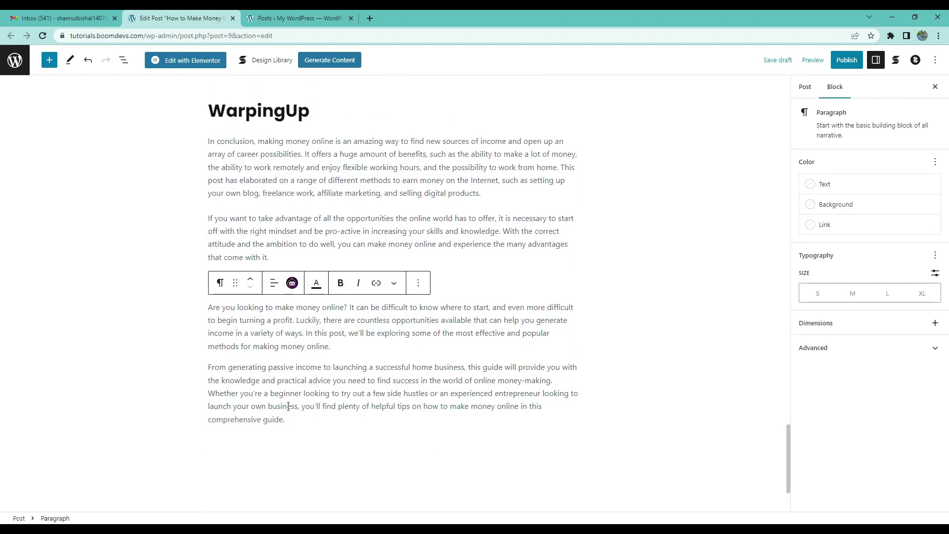
Step: Transform the 'How to make money online' line into a heading
left_click(356, 349)
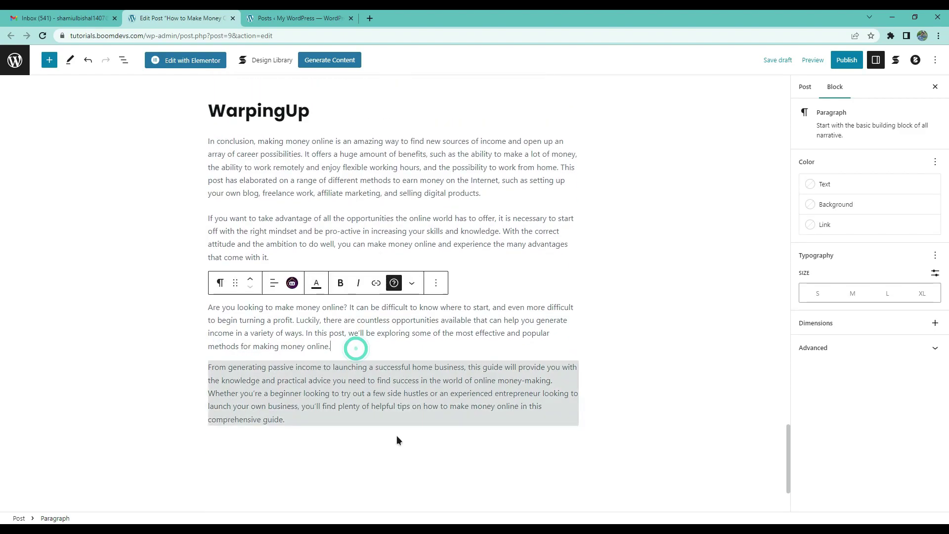
left_click(625, 429)
left_click(250, 280)
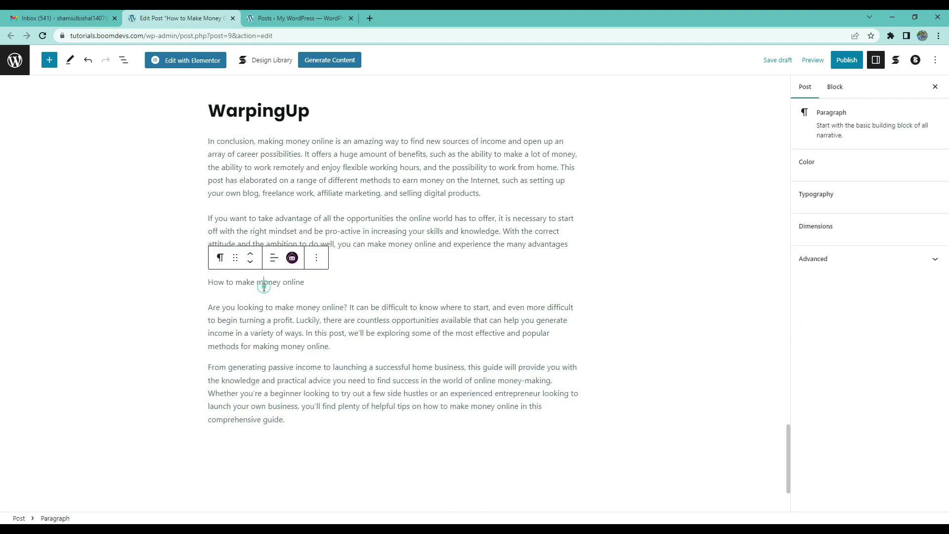
triple_click(262, 283)
left_click(220, 258)
left_click(251, 312)
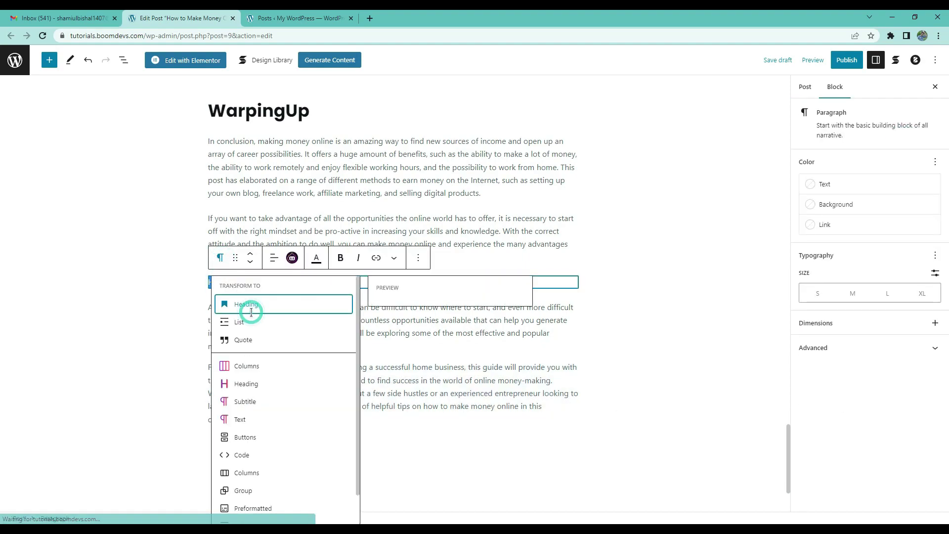
Step: Select the second intro paragraph and start an AI rewrite of it
left_click_drag(201, 227, 202, 213)
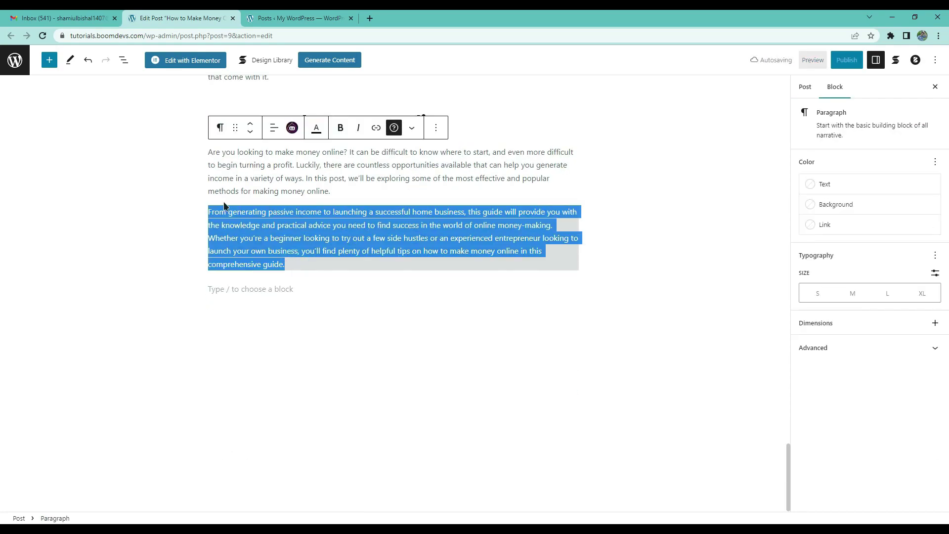
left_click(293, 127)
scroll(312, 254, "down", 2)
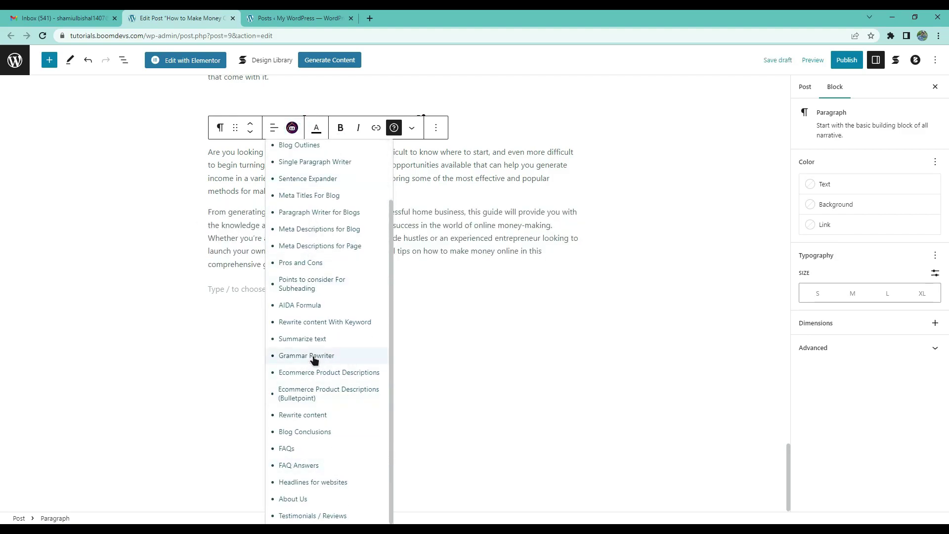
left_click(320, 415)
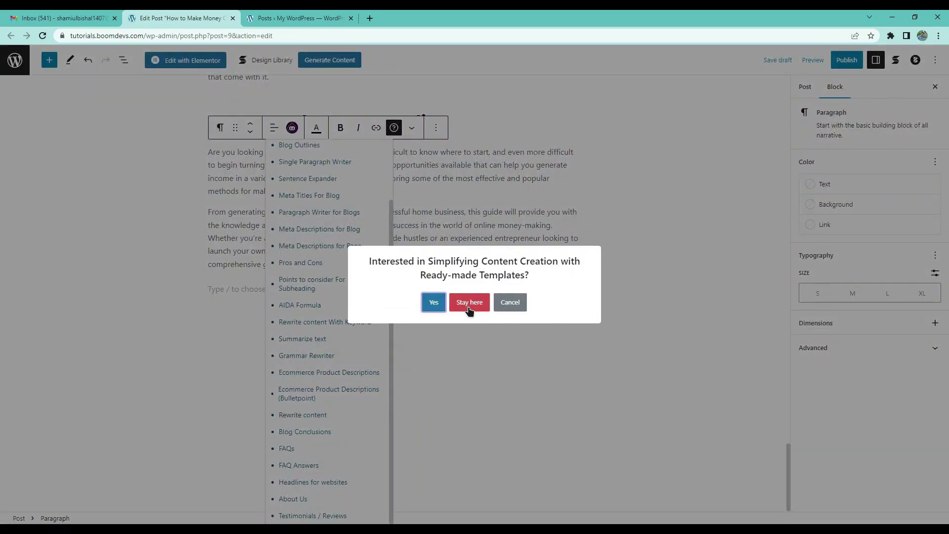
left_click(469, 303)
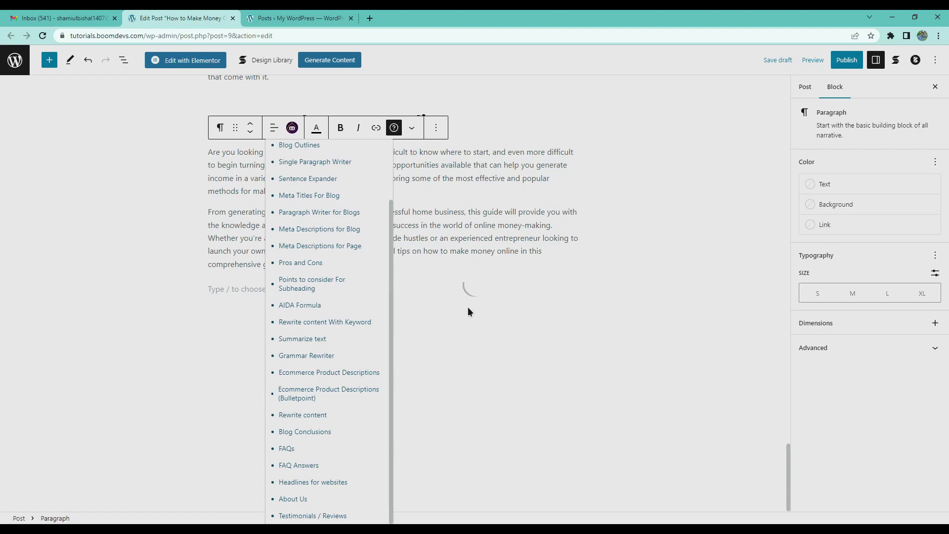
scroll(468, 307, "down", 4)
scroll(445, 415, "up", 3)
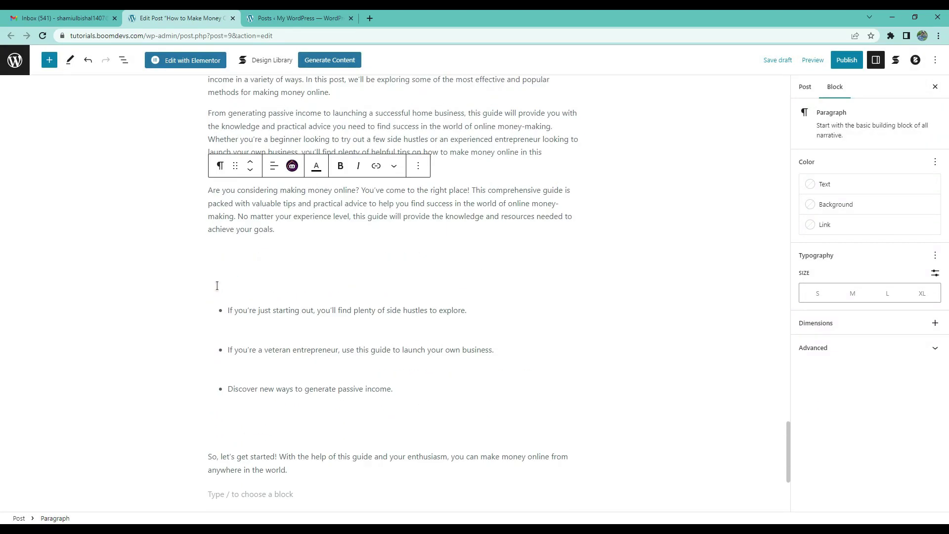
Step: Remove the blank lines between the three bullets of the money-making list
left_click(236, 350)
key("BackSpace")
left_click(240, 405)
key("BackSpace")
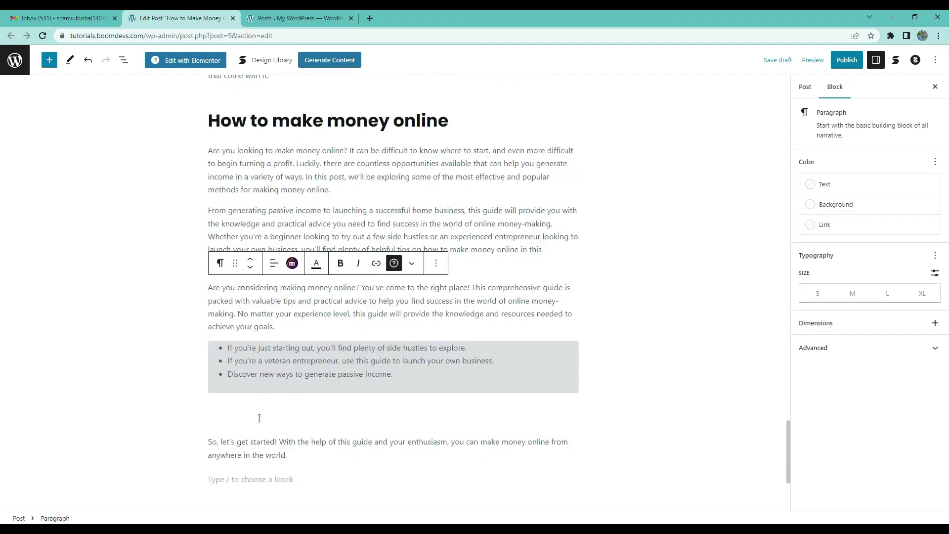
scroll(234, 421, "up", 2)
left_click(349, 481)
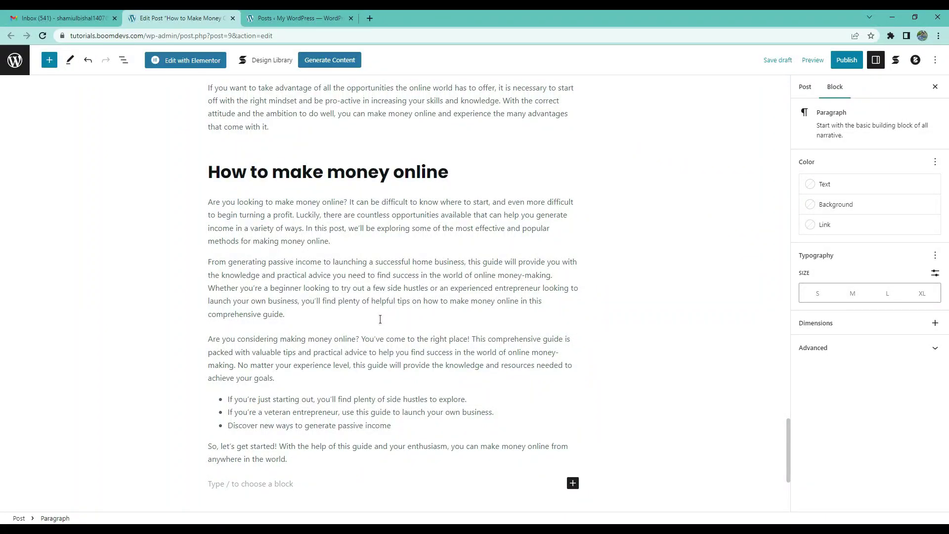
Step: Switch the post to the Elementor editor, leaving despite unsaved changes
left_click(213, 61)
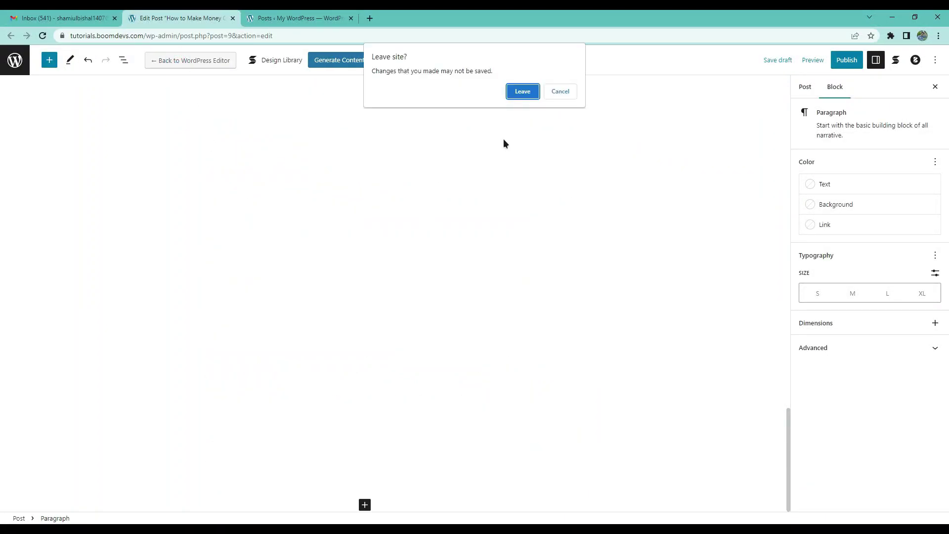
left_click(521, 91)
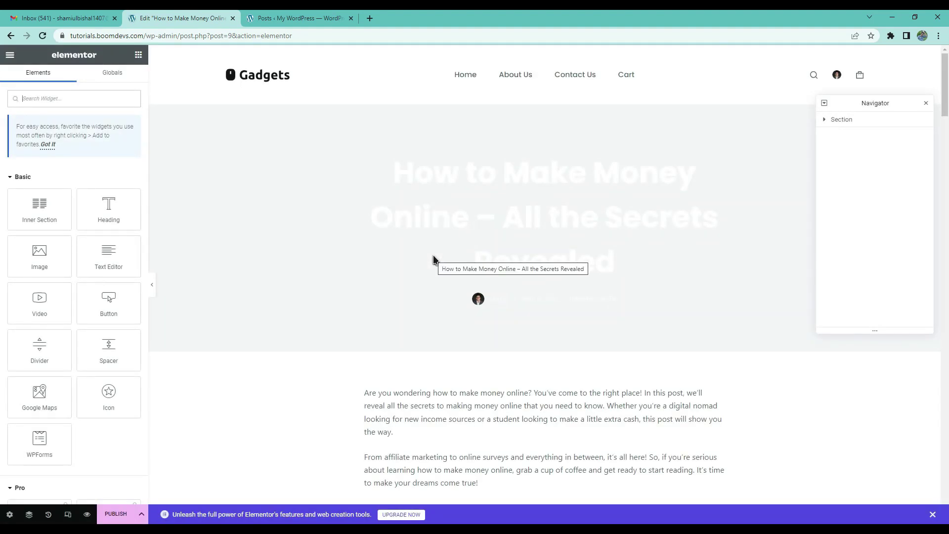
scroll(606, 417, "down", 20)
scroll(543, 297, "up", 15)
left_click(532, 288)
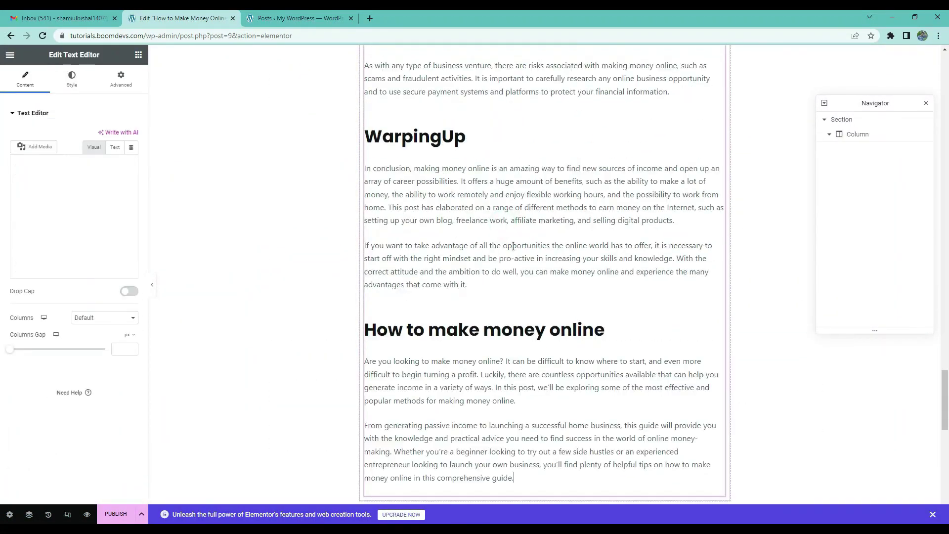
Step: Add a single-column section at the page bottom with a Text Editor widget
scroll(521, 288, "down", 8)
left_click(532, 173)
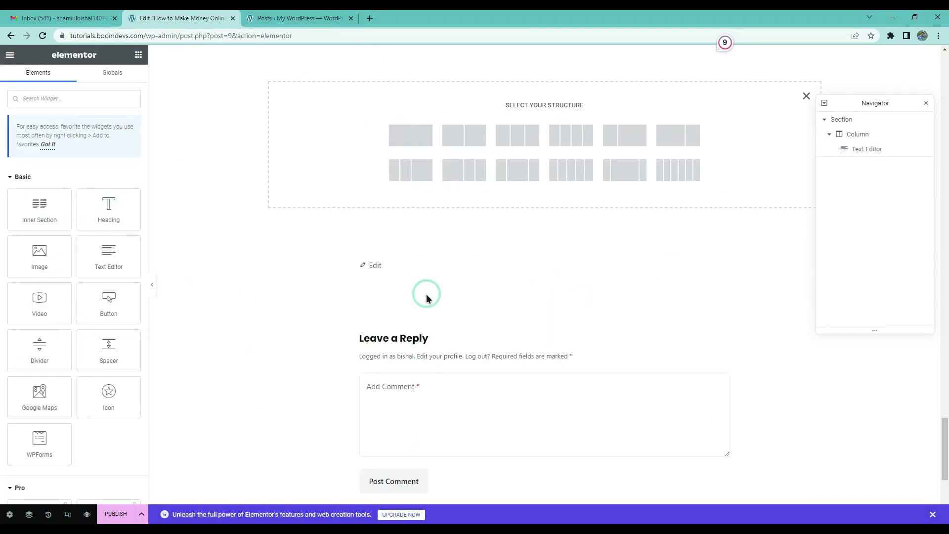
left_click(409, 133)
left_click(544, 203)
scroll(544, 247, "up", 2)
left_click_drag(106, 273, 544, 292)
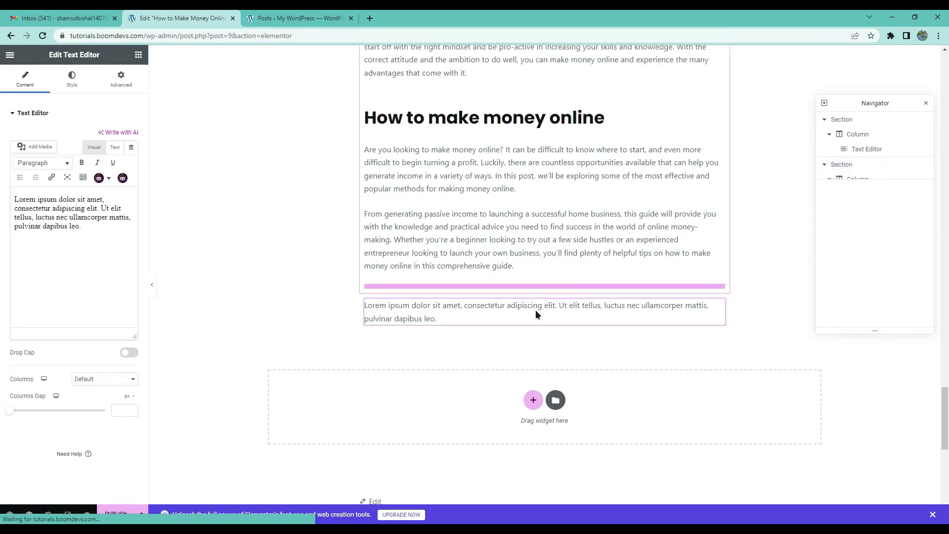
Step: Select the widget's Lorem ipsum text and open the AI Co-Pilot prompt-template library
left_click(126, 235)
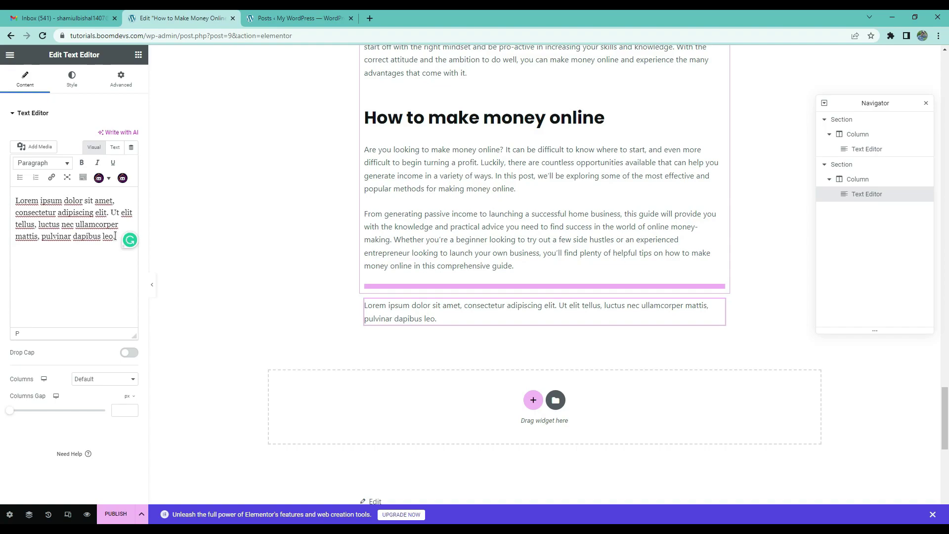
left_click_drag(115, 236, 8, 187)
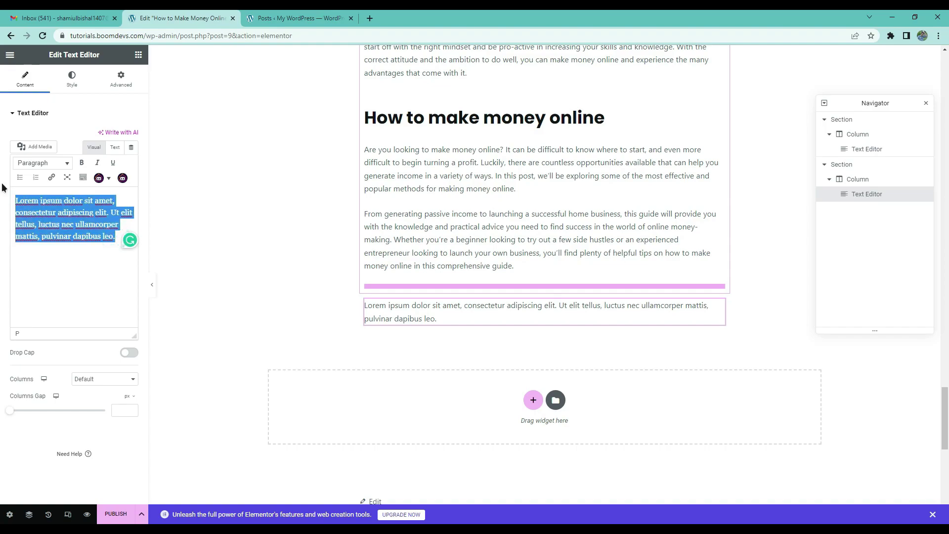
left_click(108, 179)
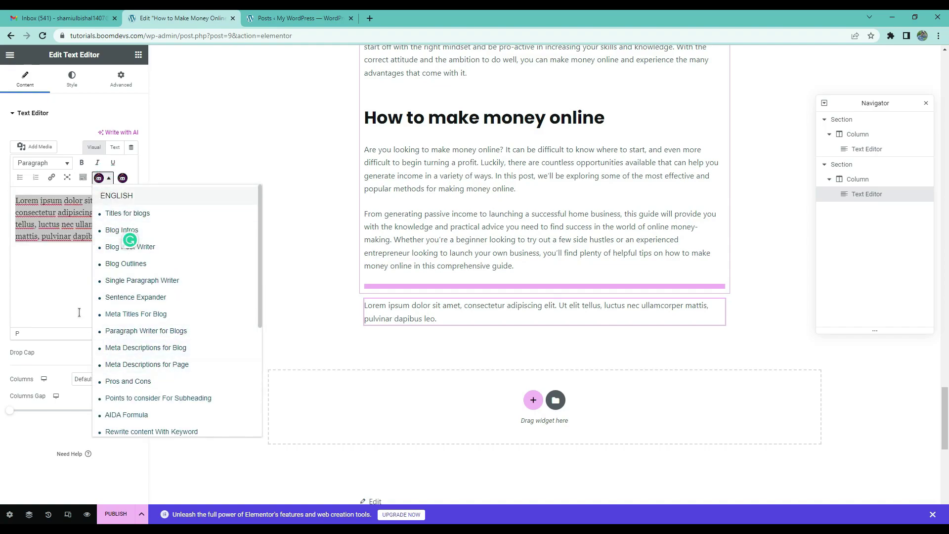
left_click(113, 242)
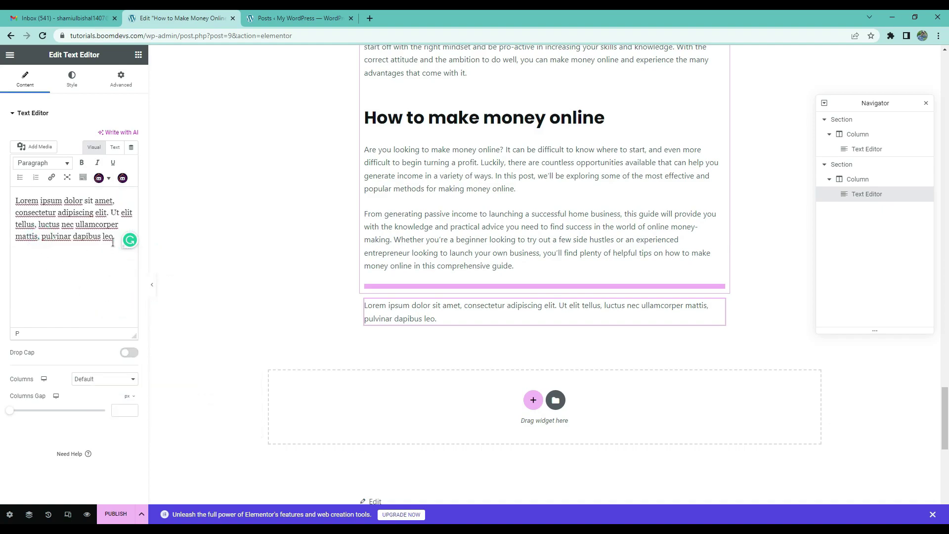
left_click_drag(112, 242, 64, 191)
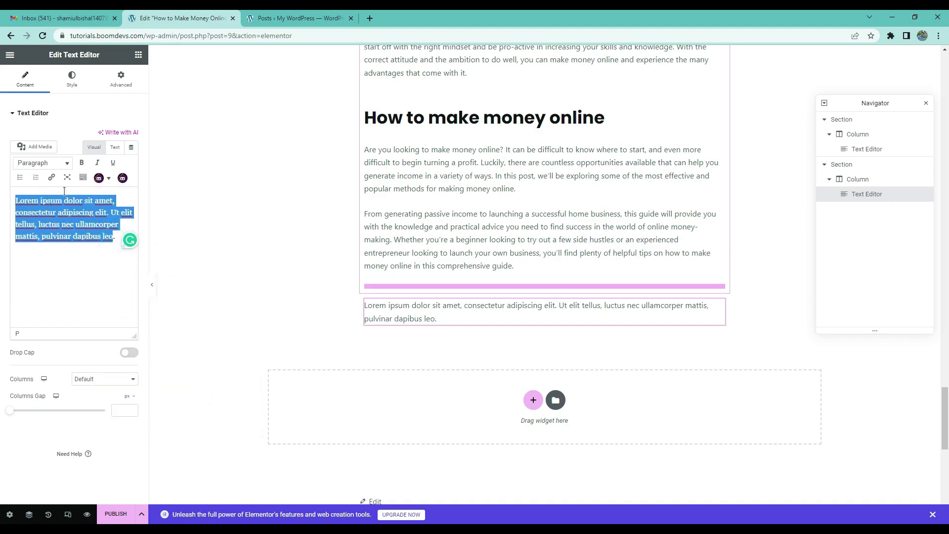
left_click(122, 178)
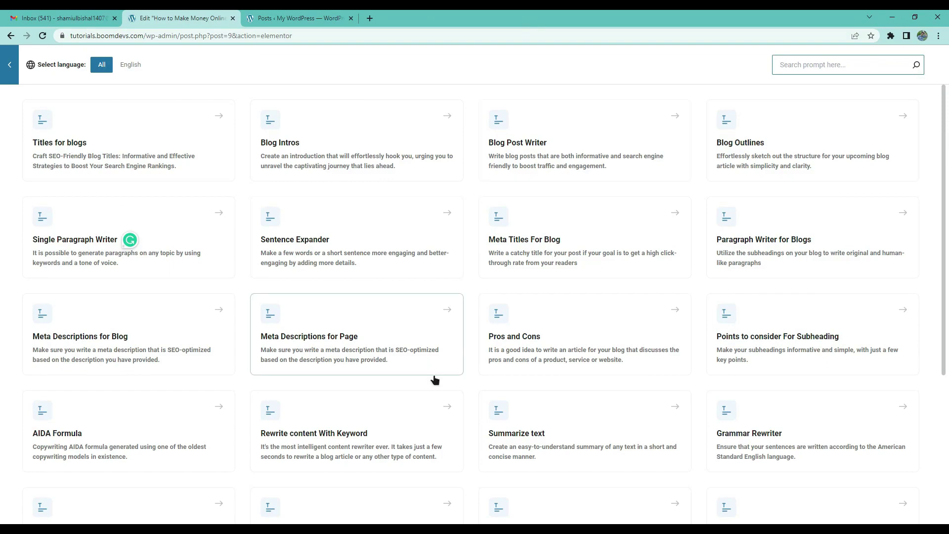
Step: Generate Blog Intros from the post title with Number of choices set to 3
scroll(432, 379, "down", 5)
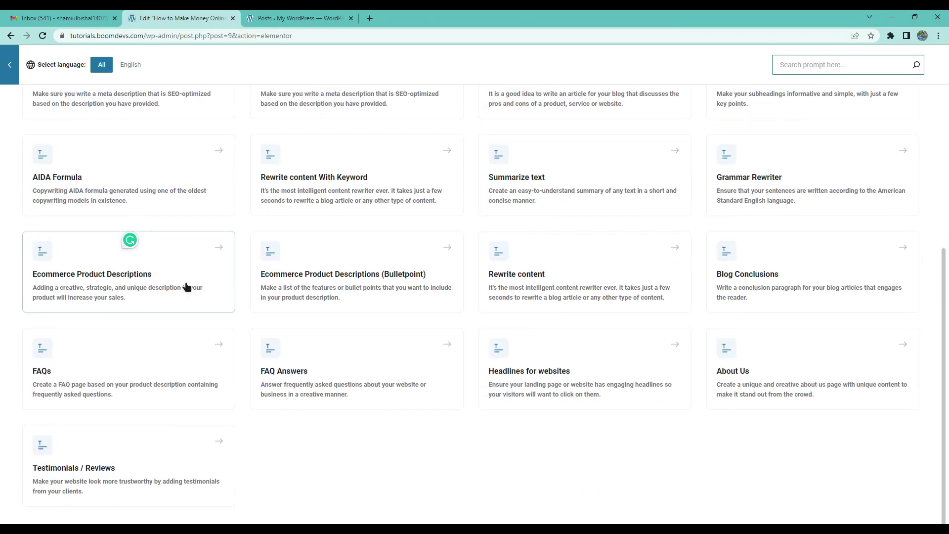
scroll(190, 284, "up", 5)
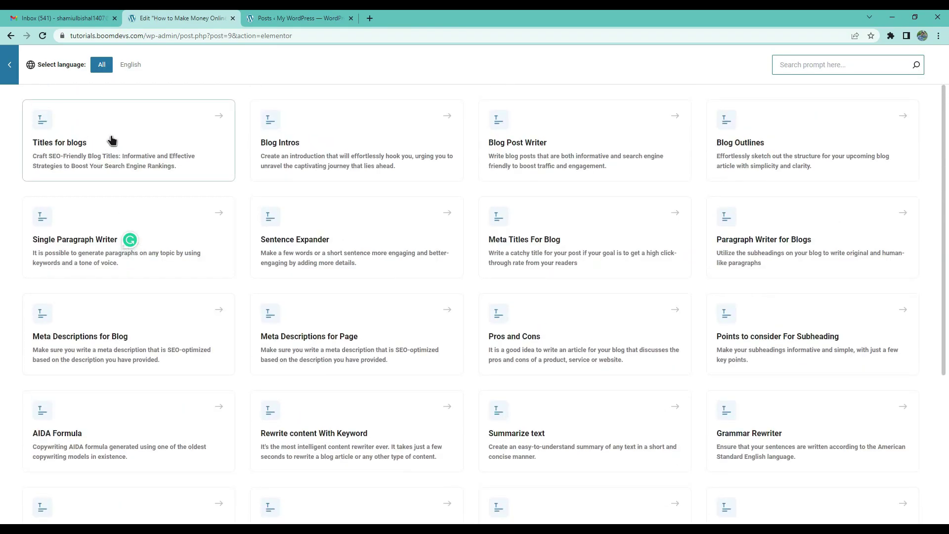
left_click(285, 138)
left_click(72, 112)
type("How to make money online")
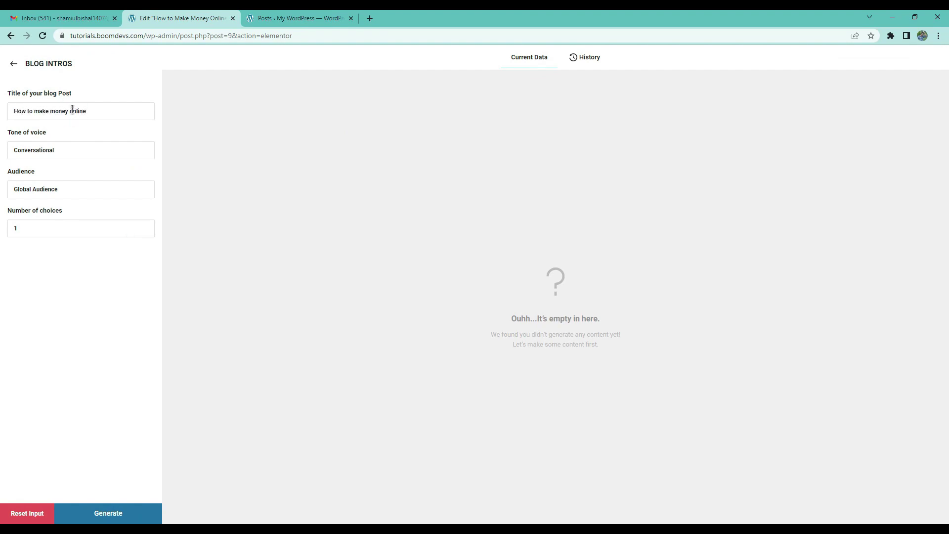
left_click(145, 225)
left_click(145, 226)
left_click(108, 514)
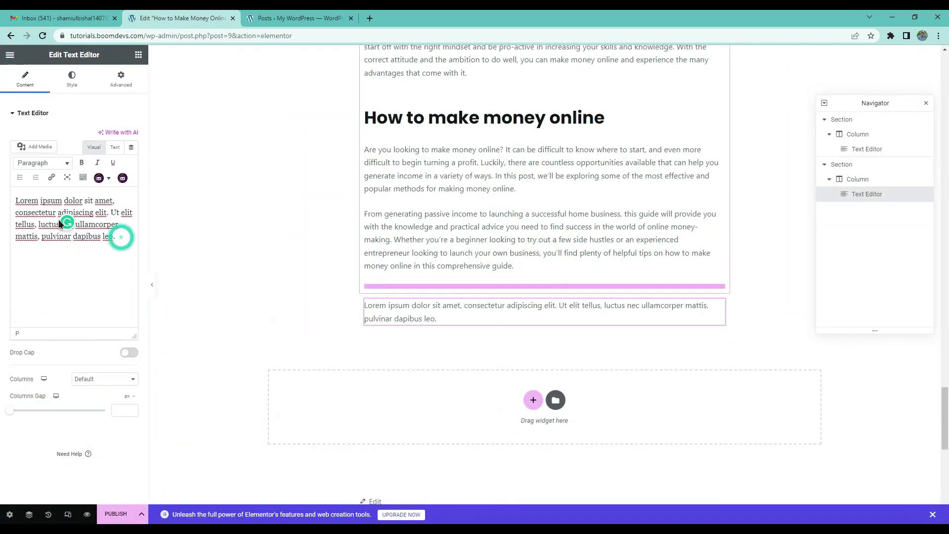
Step: Replace the Lorem ipsum text with the generated intro paragraphs
key("ctrl+a")
type("Are you looking for ways to make money online? You are not alone! With the advent of technology and the internet, more and more people are turning to online platforms to make a living. Whether you want to pursue a side hustle or make online income your full-time job, there are plenty of opportunities available to you. In this article, we'll walk you through the steps of how you can make money online. If you are ready to get started, read on and learn more about how you can generate income from the comfort of your own home. There are many ways to make money online, and with hard work and dedication, you can turn your dream into a reality.")
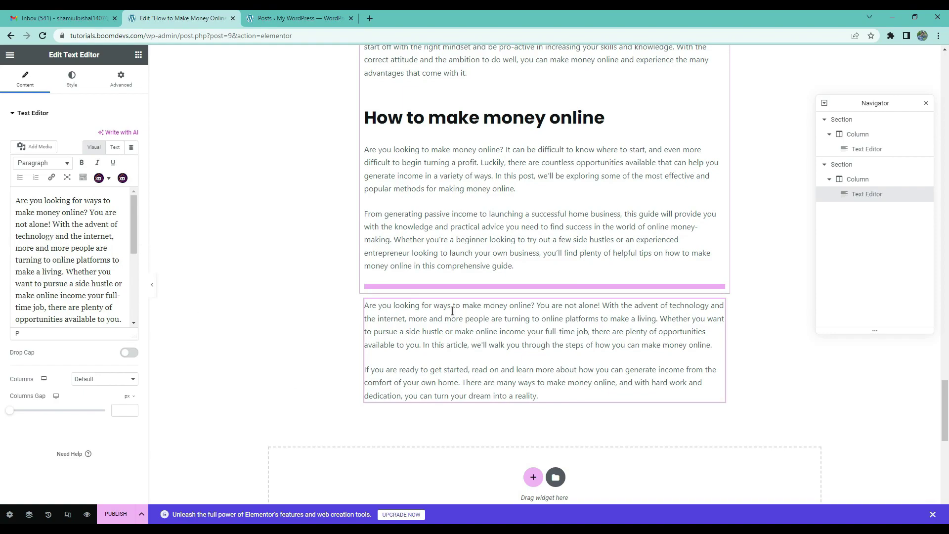
scroll(452, 311, "down", 3)
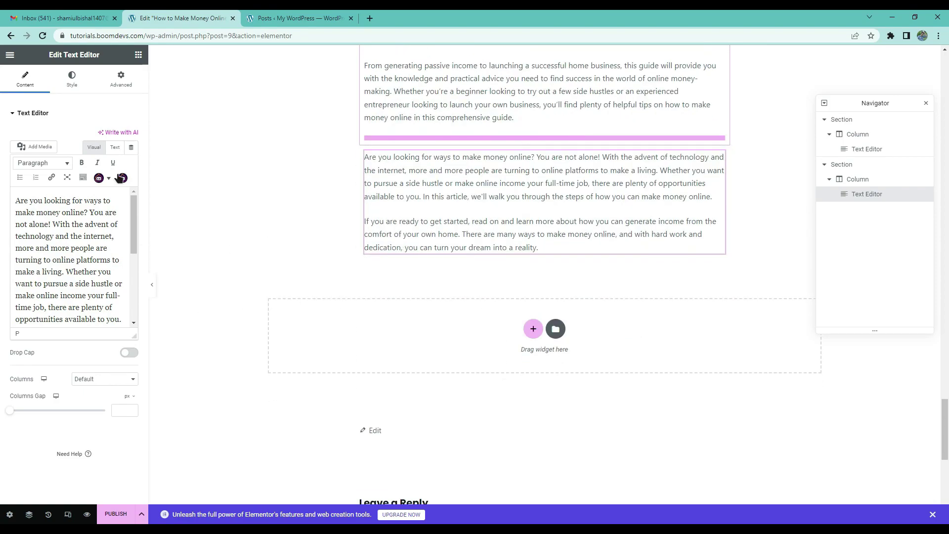
left_click(296, 18)
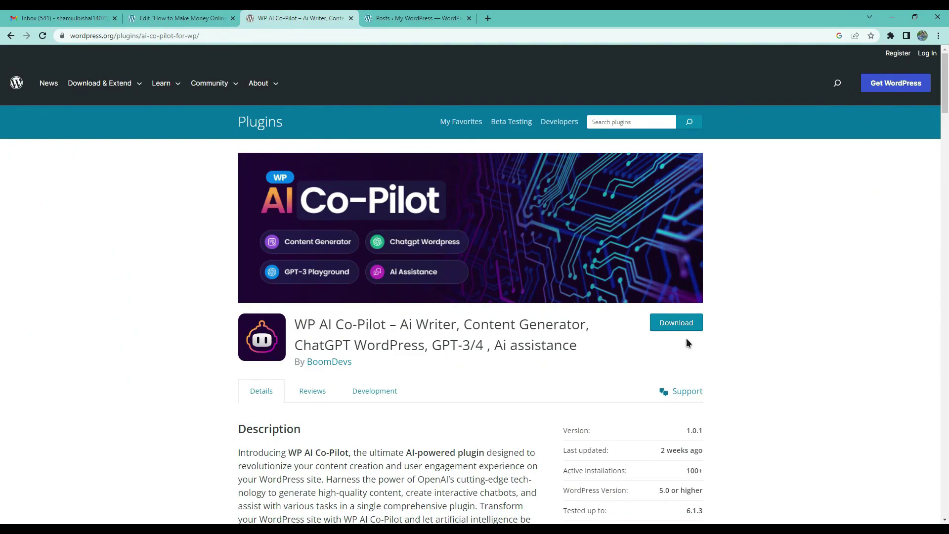